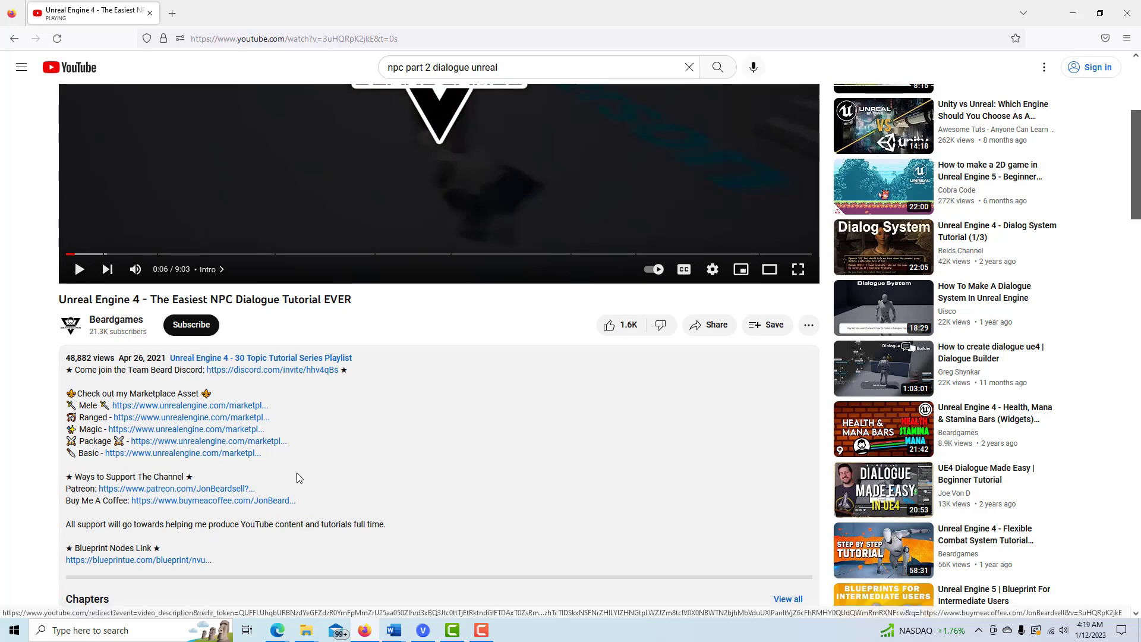
- Open the Download 2 link from the description of the Part 2 NPC dialogue tutorial video
key(space)
scroll(430, 478, down, 2)
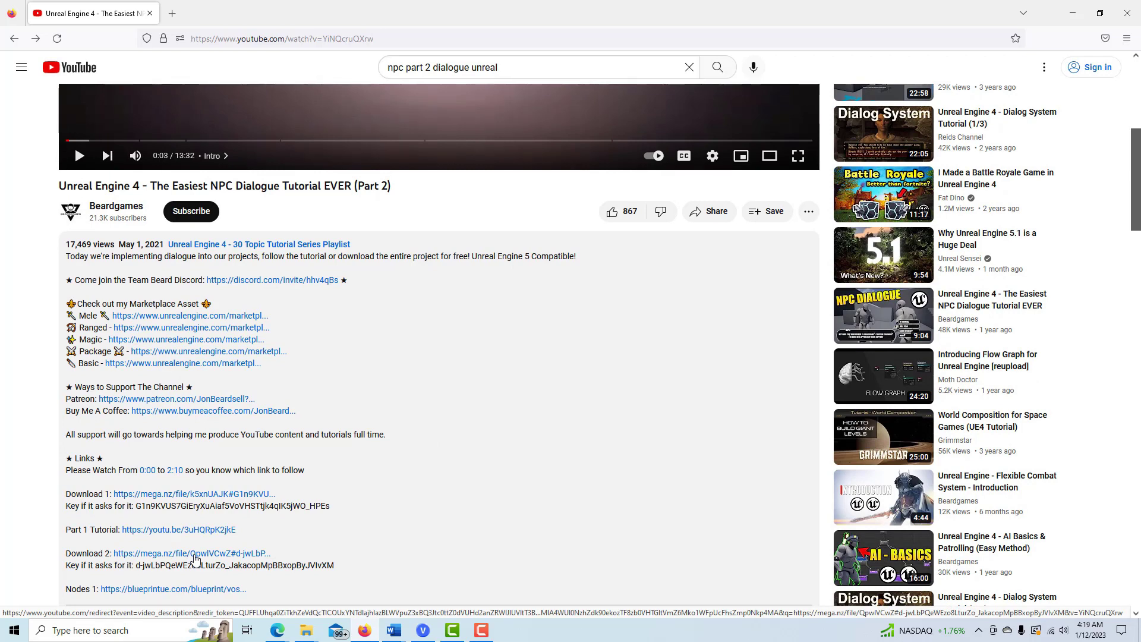
click(195, 554)
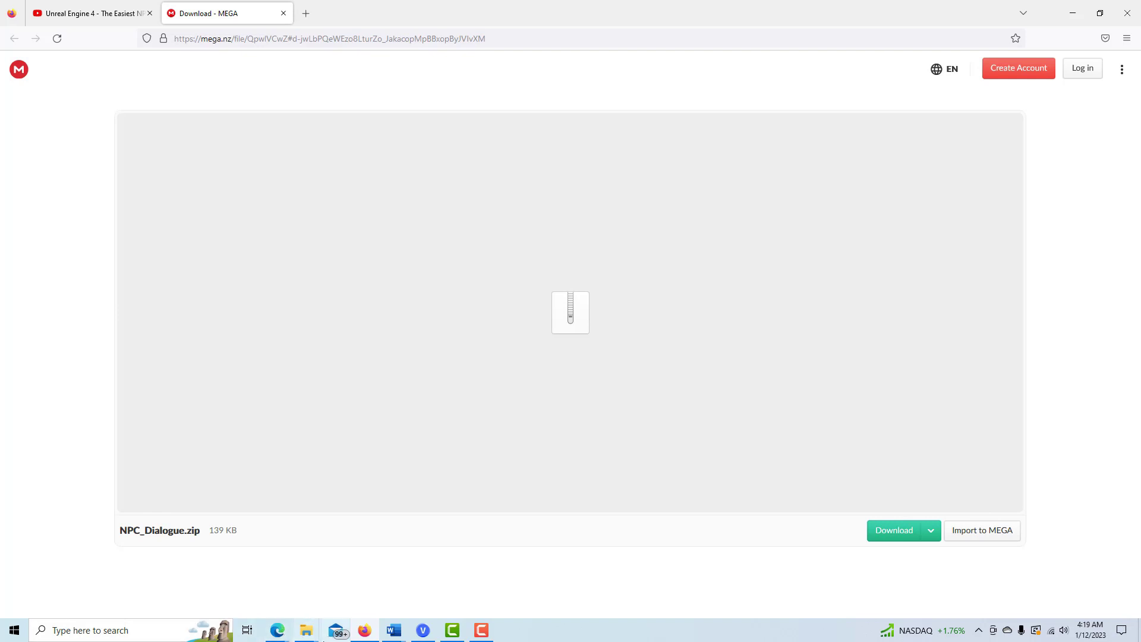
- Open NPC_Tutorial.uproject from the NPC_Dialogue_Project folder in Downloads, using Unreal Engine version 5.1
mouse_move(307, 634)
click(368, 591)
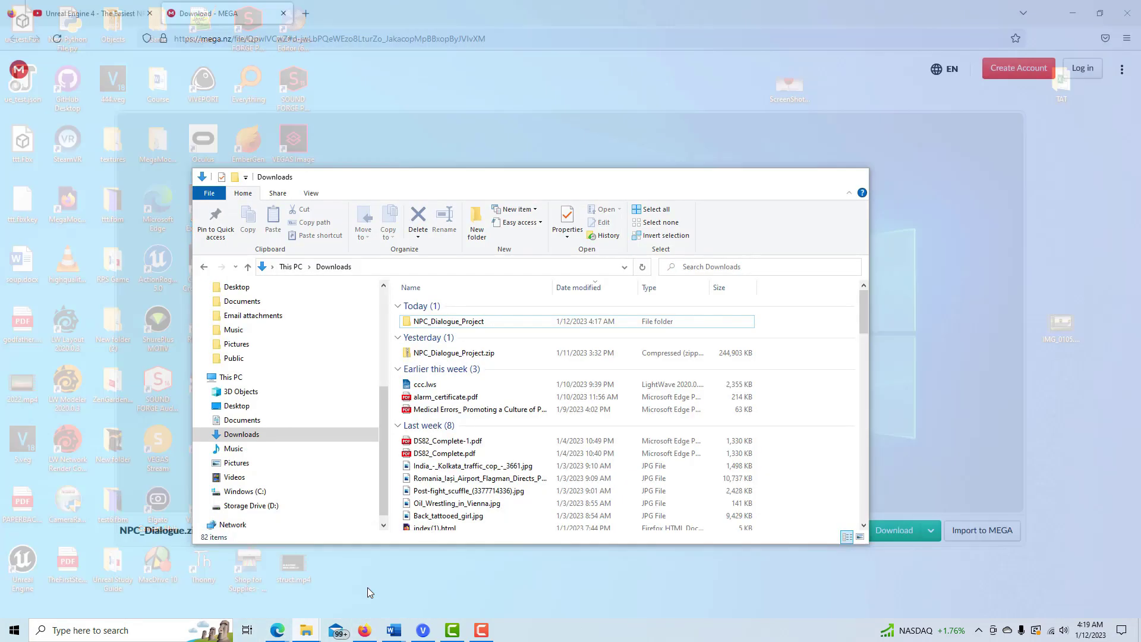
double_click(465, 321)
click(461, 308)
double_click(459, 307)
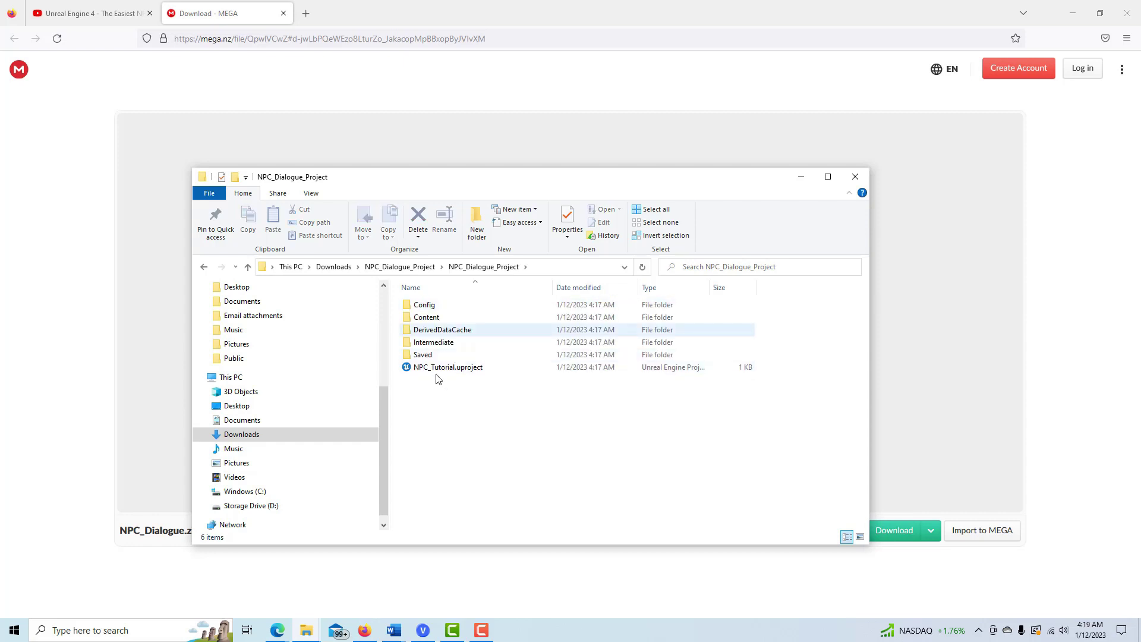
double_click(447, 368)
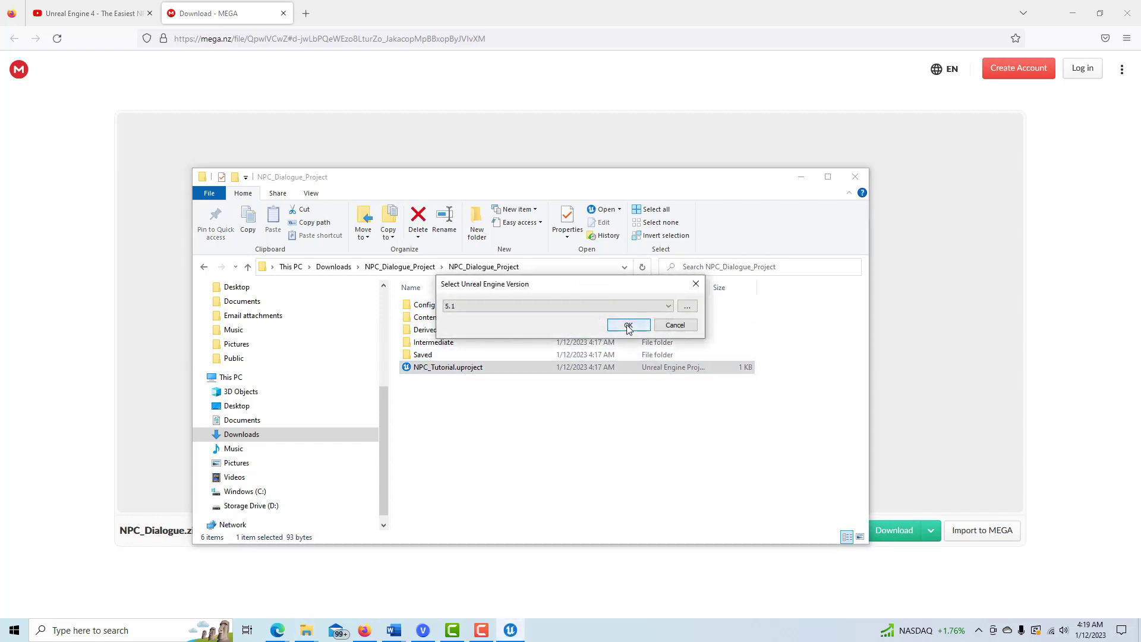
click(628, 326)
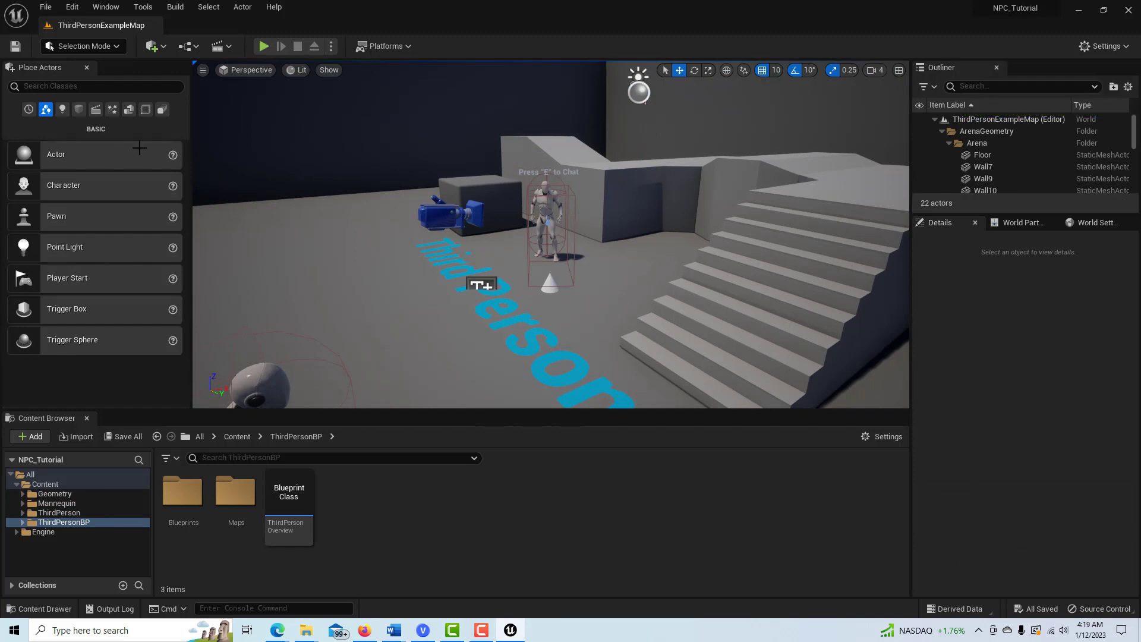
- Play-test the level by walking to the NPC, chatting past Message1 and answering "goodbye", and end the play session
click(264, 46)
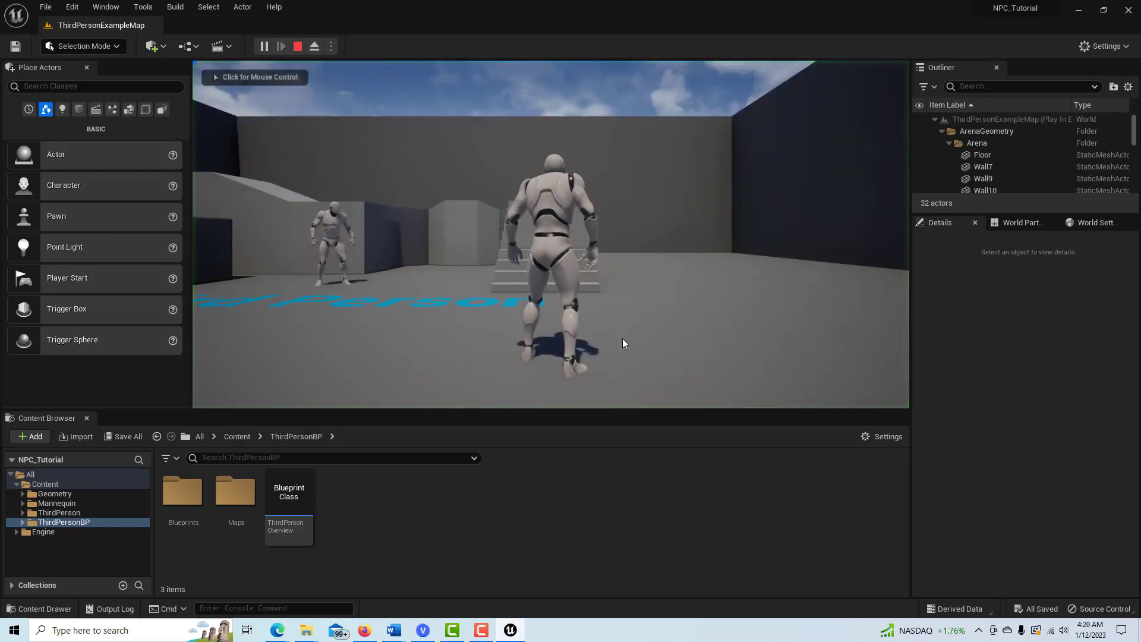
key(w)
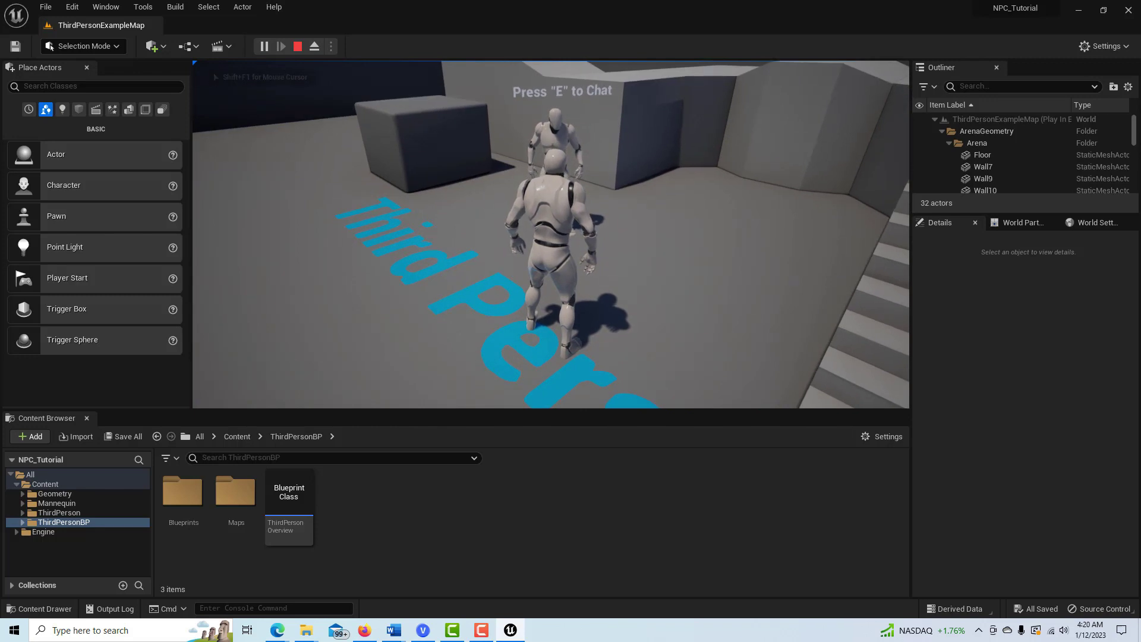
key(e)
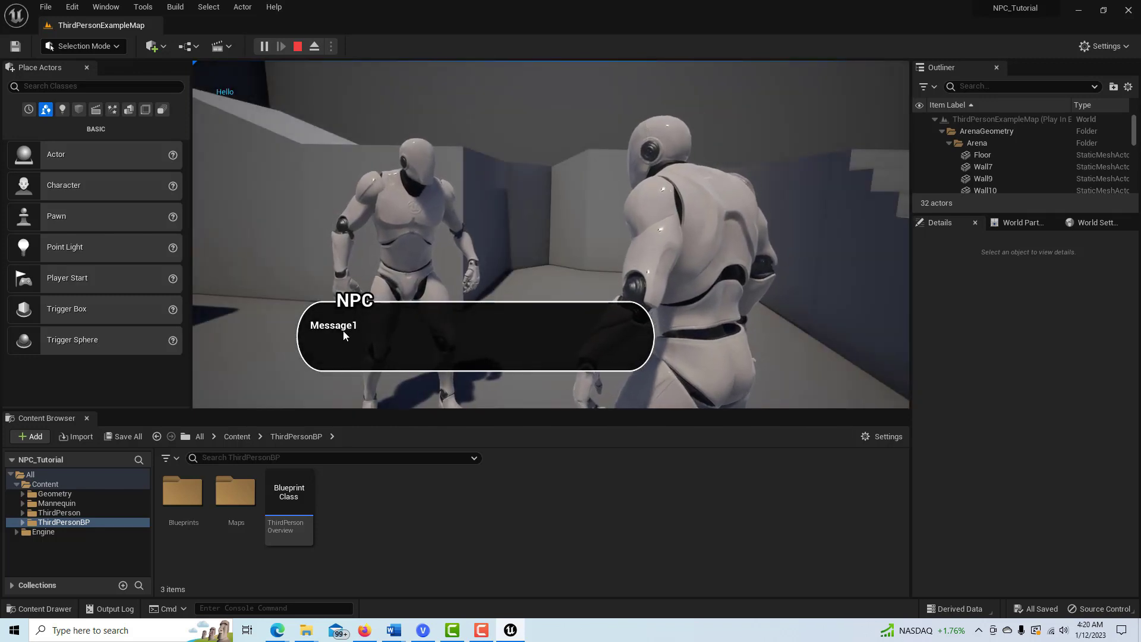
click(346, 329)
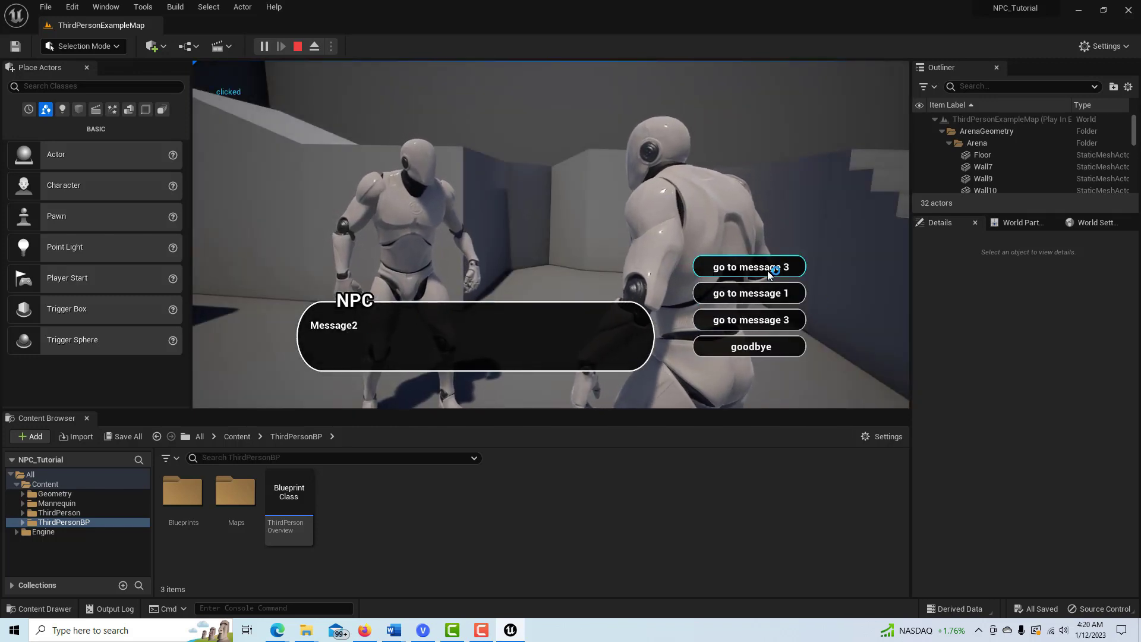
click(772, 349)
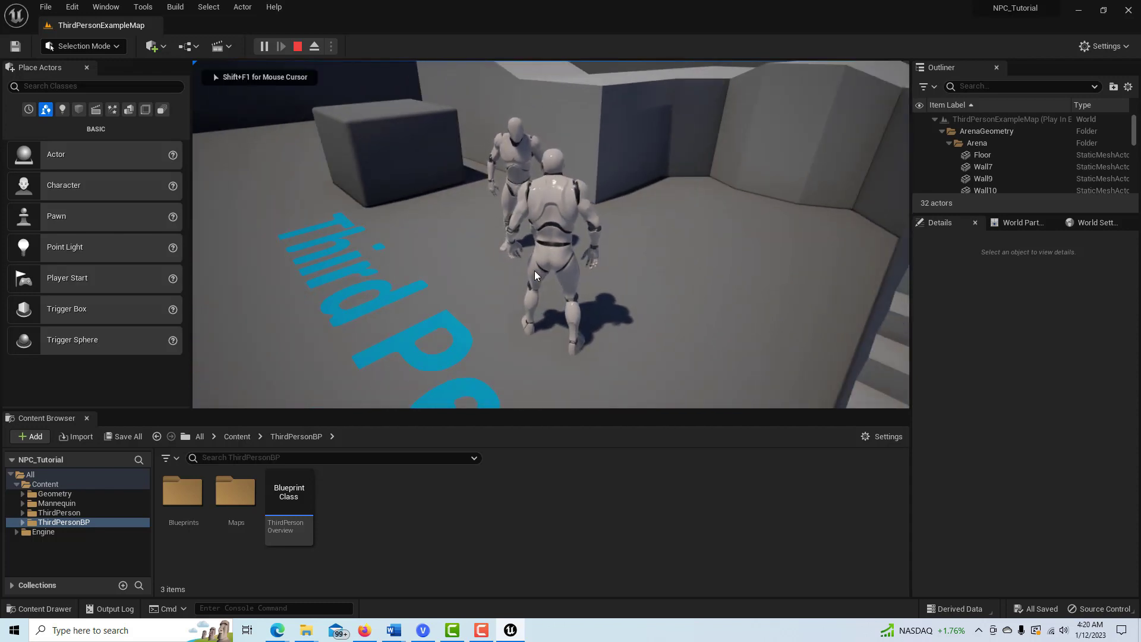
key(w)
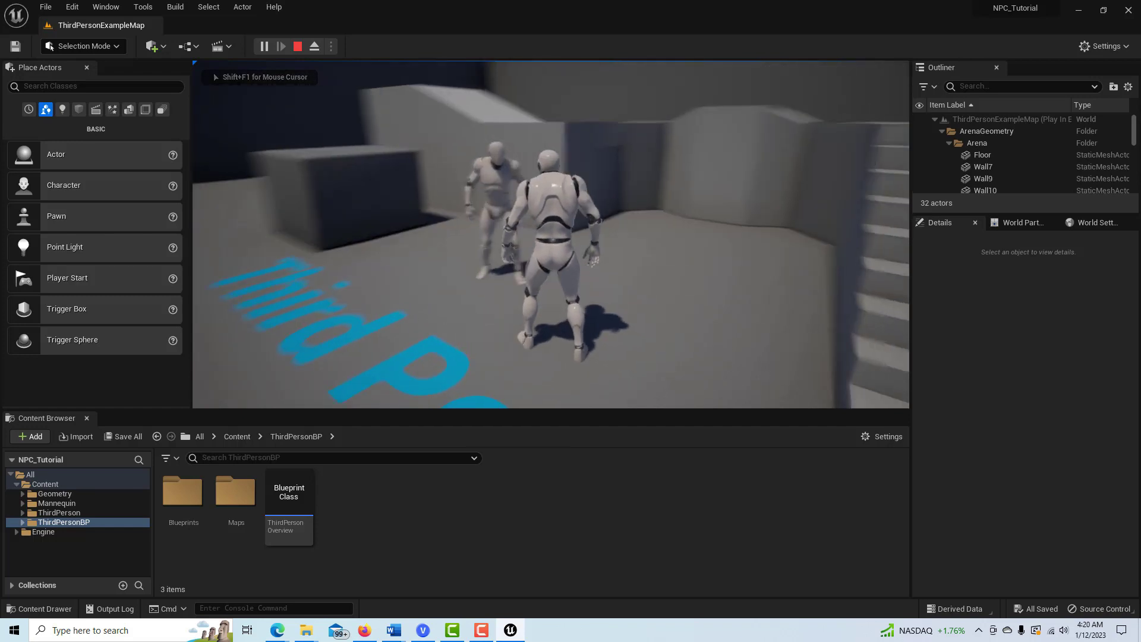
key(w)
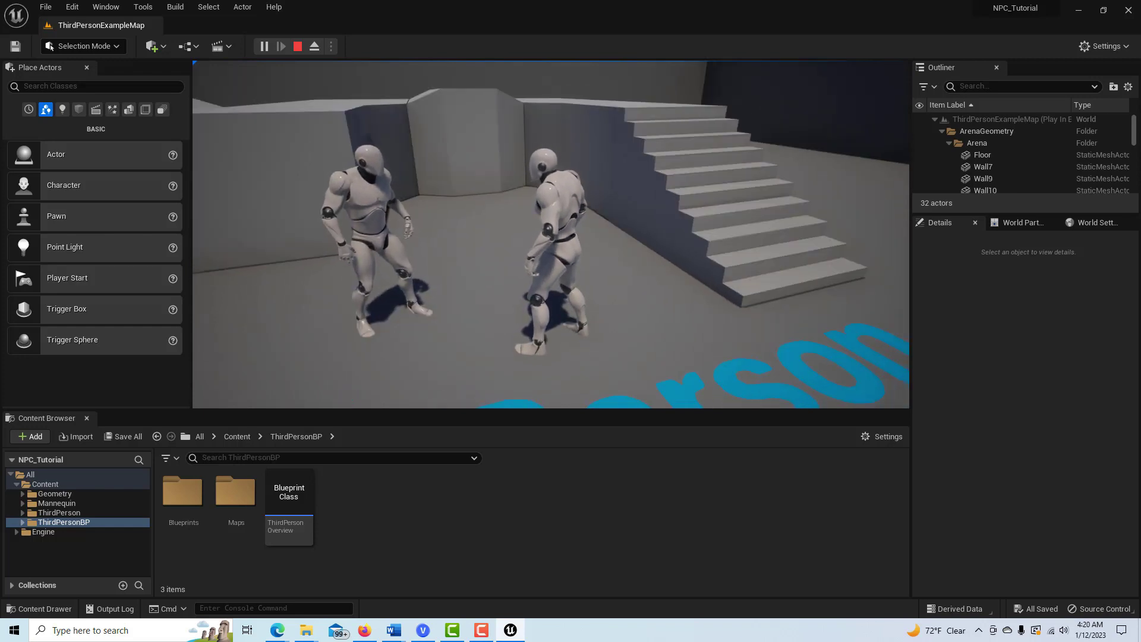
key(Escape)
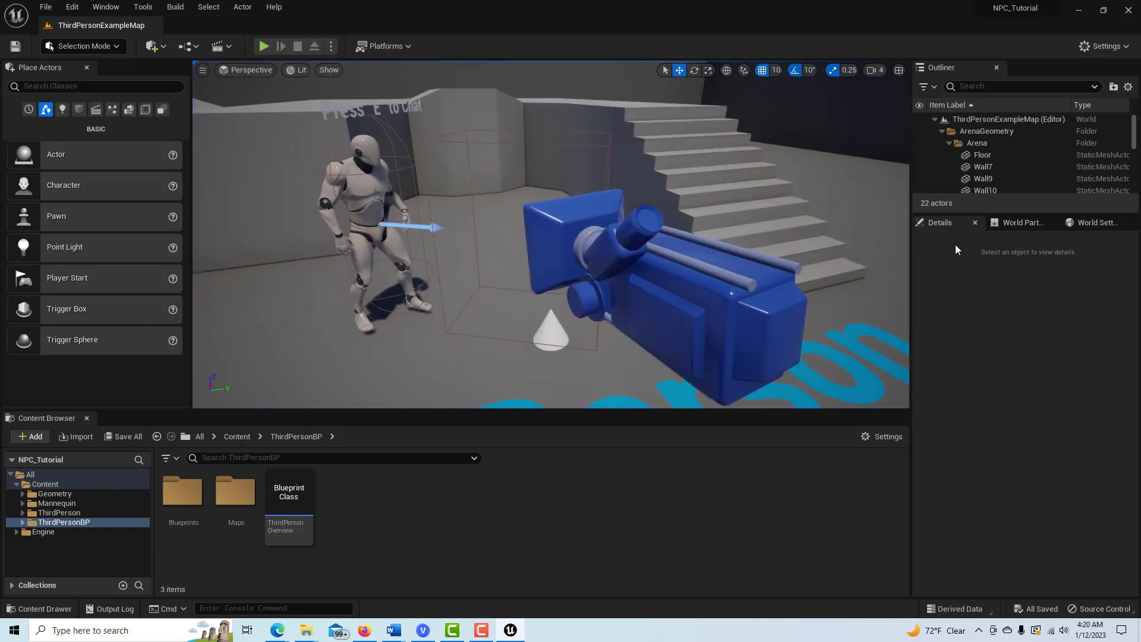
- Select the NPC actor in the level and expand its Conversation Info properties
drag(1134, 137, 1136, 192)
click(986, 153)
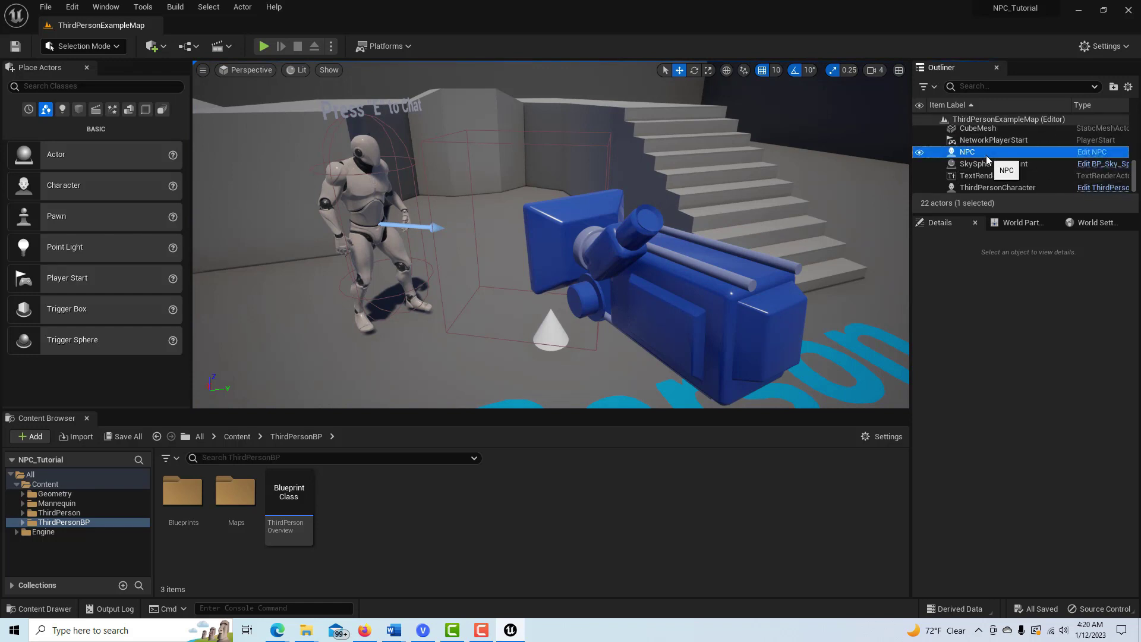
click(1131, 378)
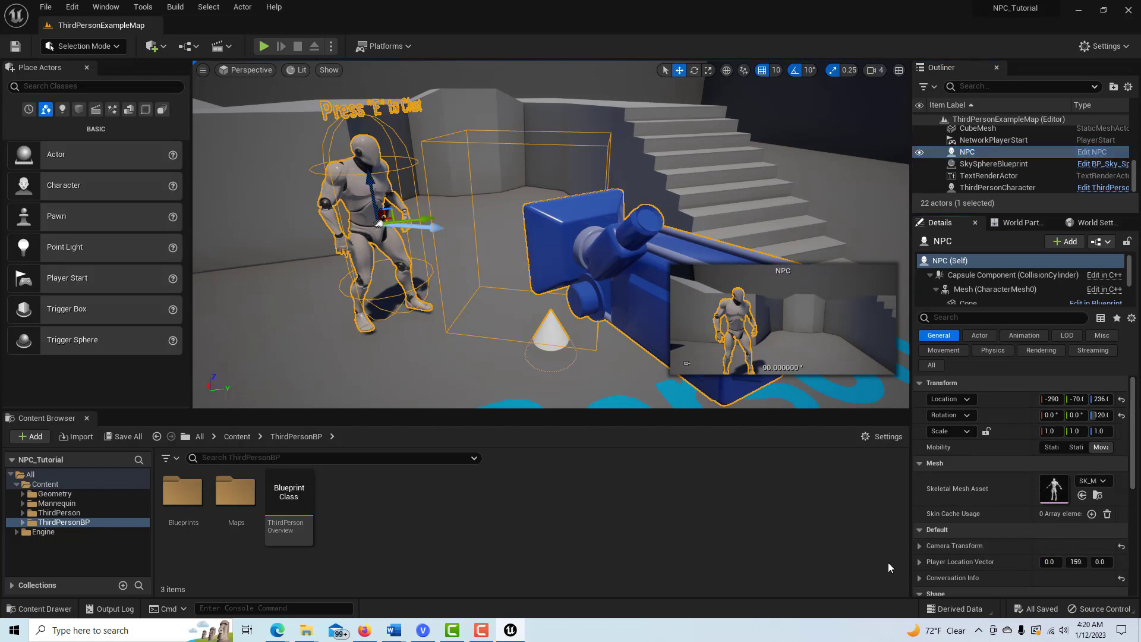
scroll(950, 489, down, 3)
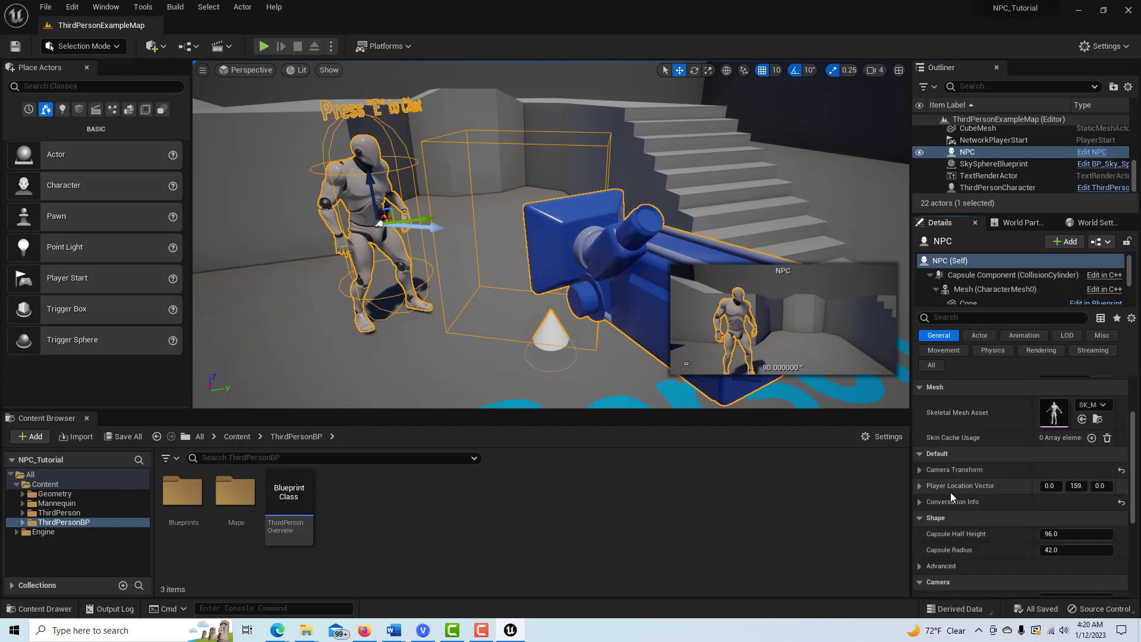
click(920, 502)
mouse_move(1133, 443)
mouse_down()
mouse_move(1131, 540)
mouse_move(1131, 438)
mouse_move(1132, 449)
mouse_up()
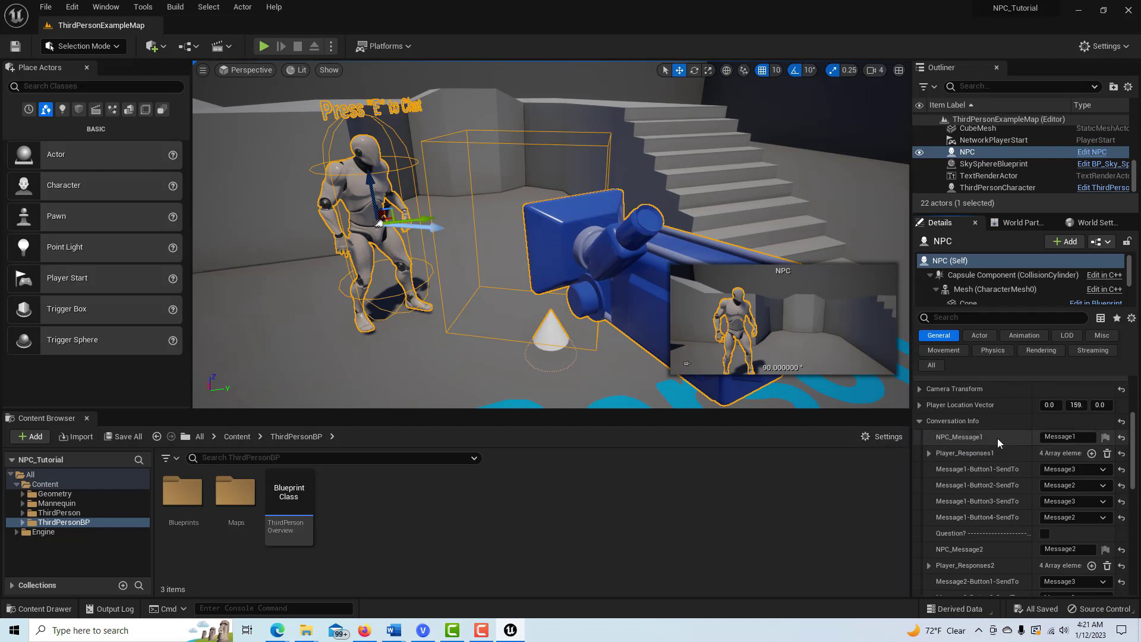
- Expand Player_Responses1 in the NPC's Conversation Info and clear the text of response index 0
scroll(986, 498, down, 2)
scroll(976, 512, down, 3)
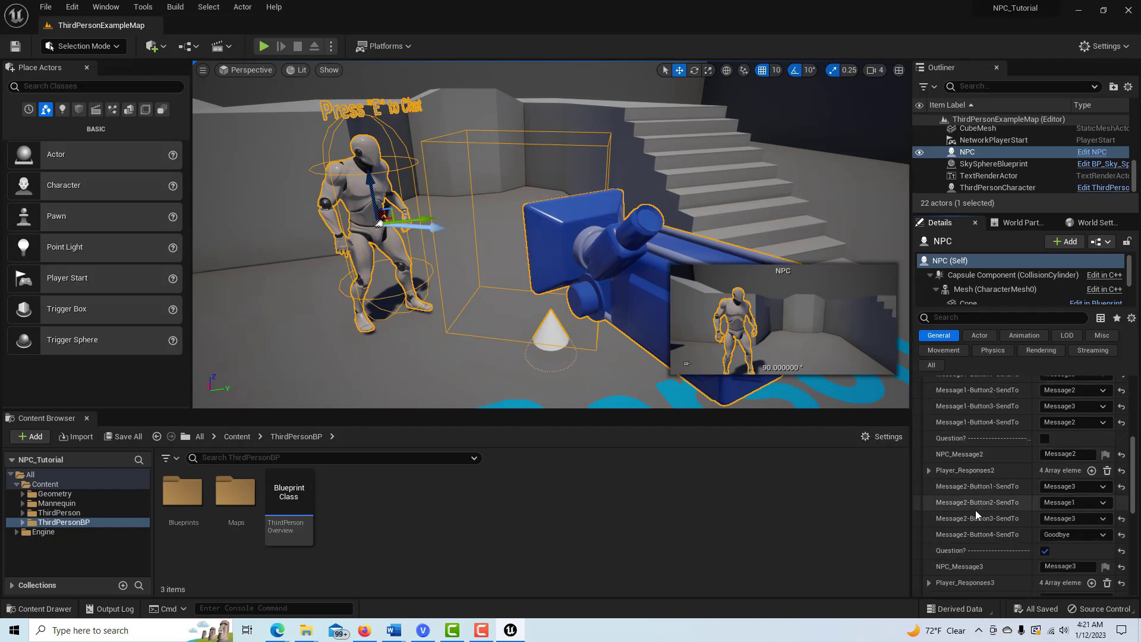
scroll(962, 568, up, 4)
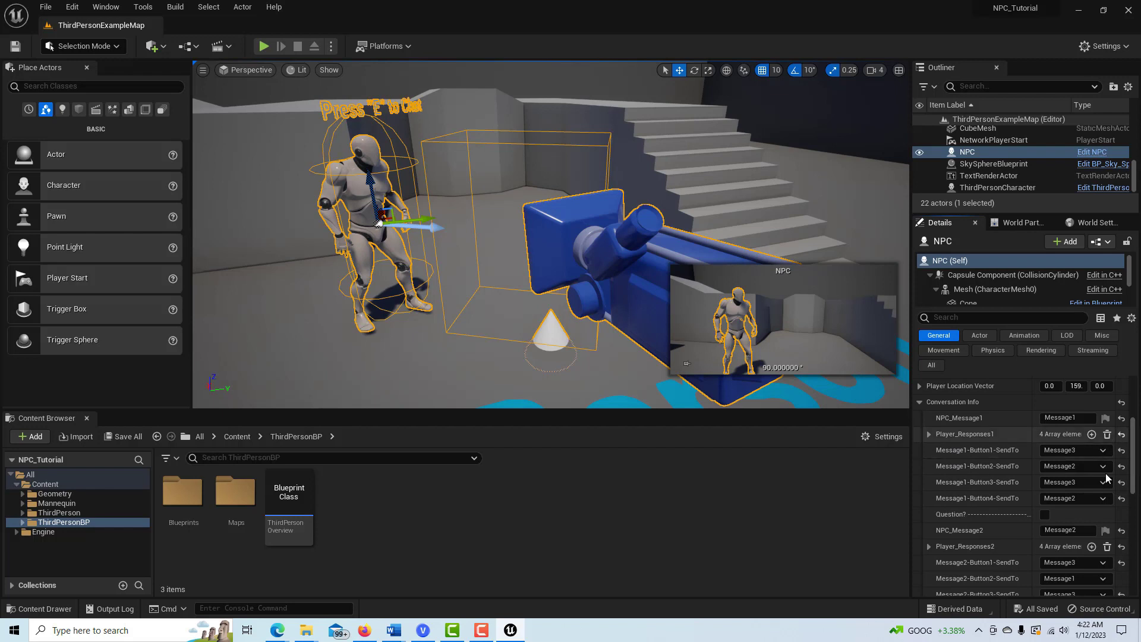
scroll(1106, 478, up, 3)
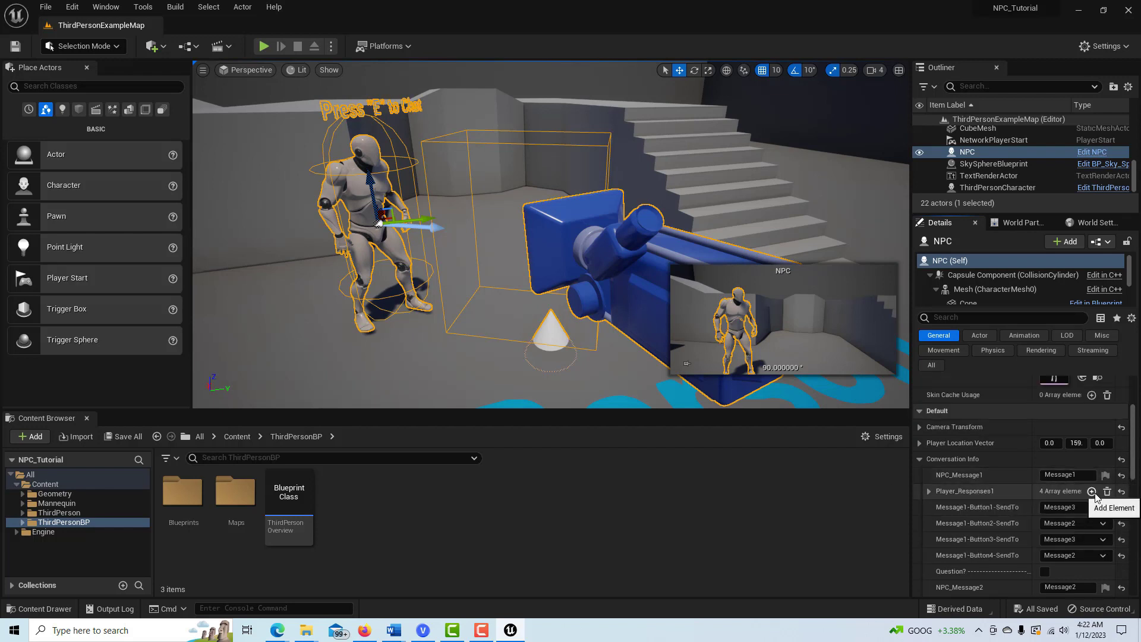
click(929, 491)
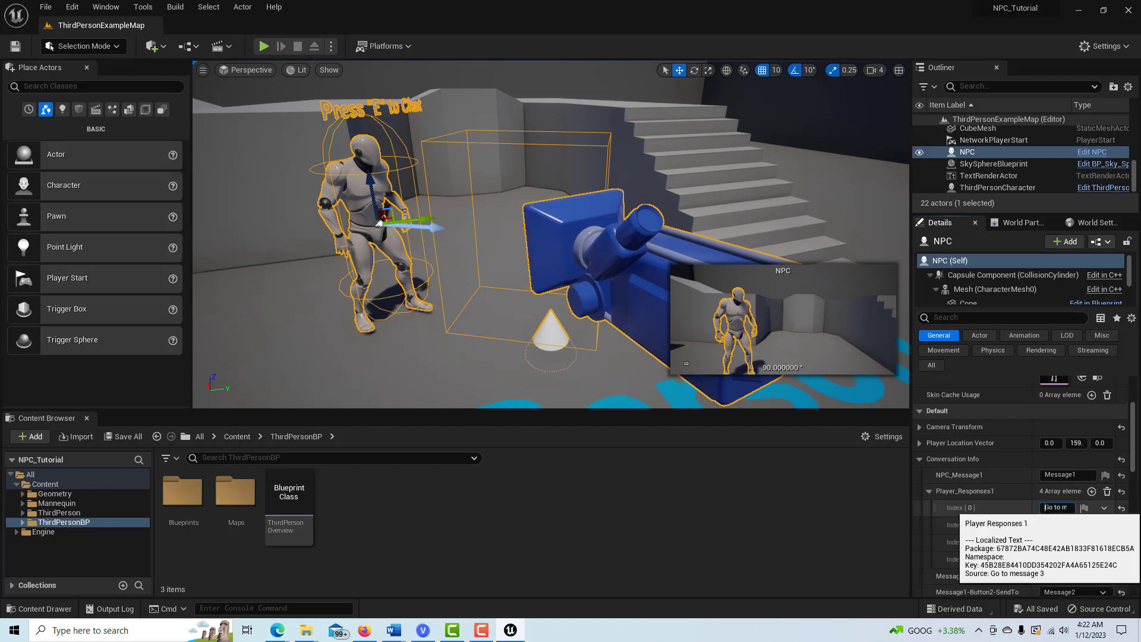
click(1056, 508)
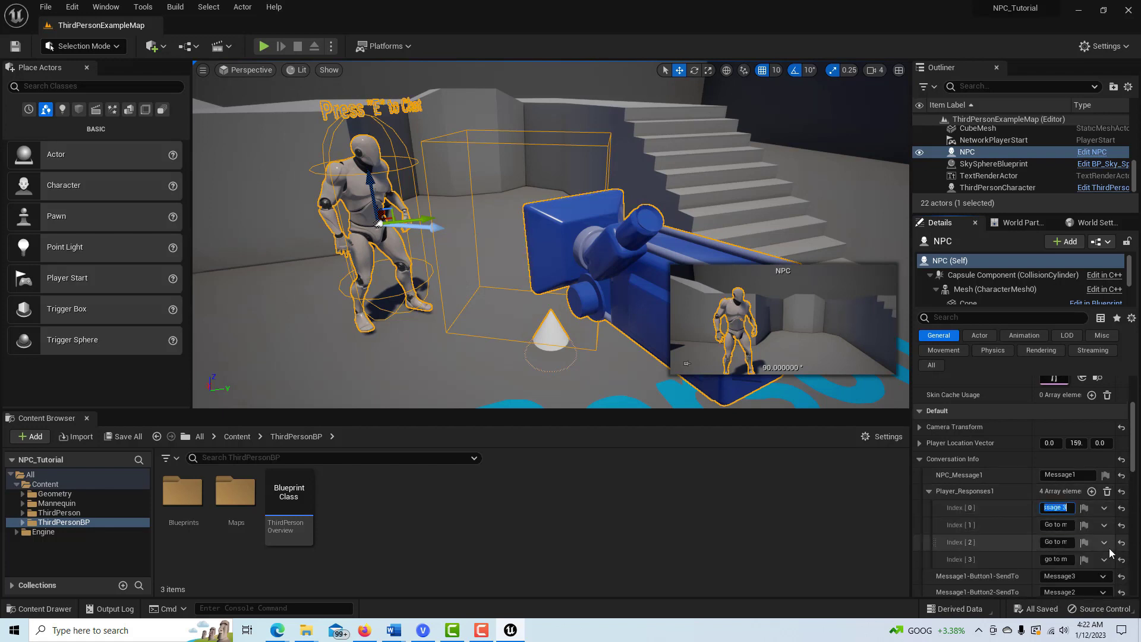
key(BackSpace)
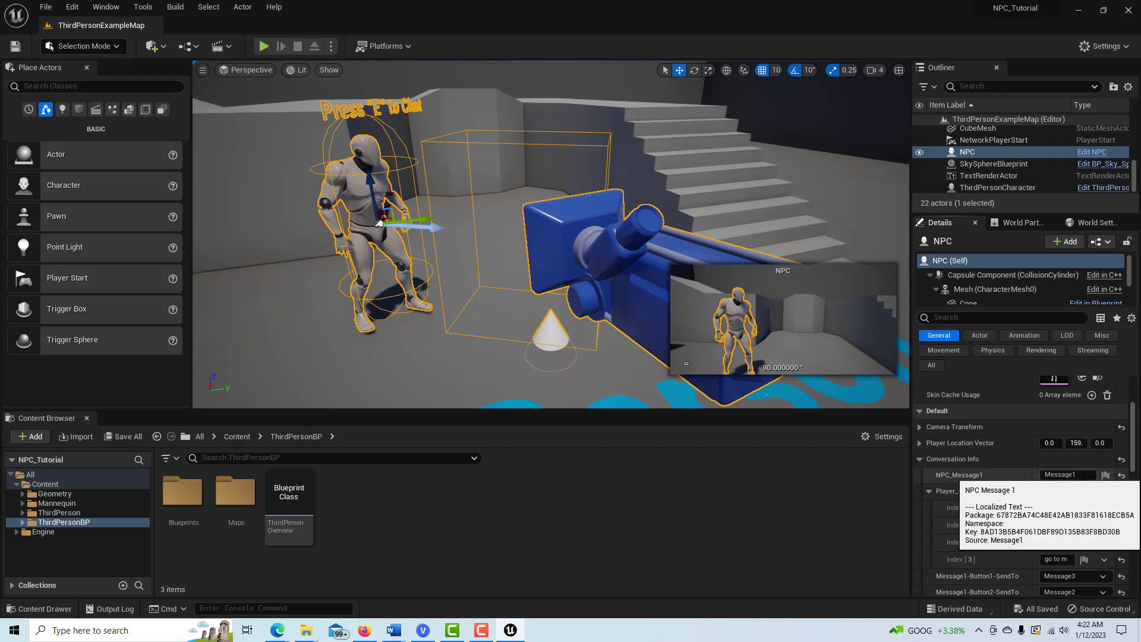
- Set NPC_Message1 to "How are you?" and response index 0 of Player_Responses1 to "I'm fine."
click(1066, 474)
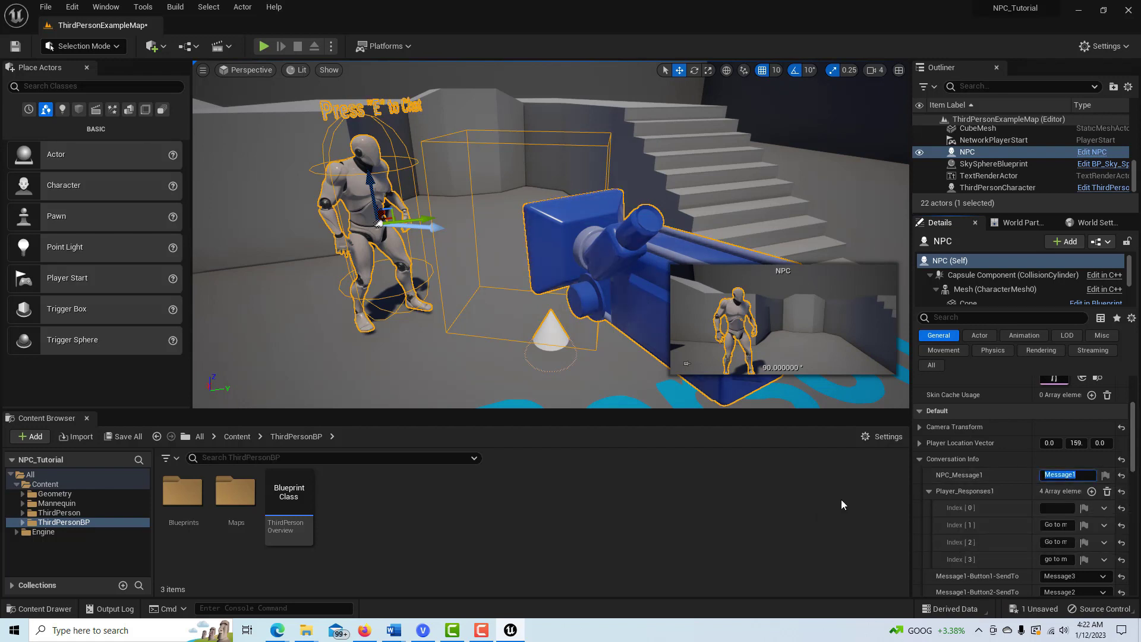
text(How are you?)
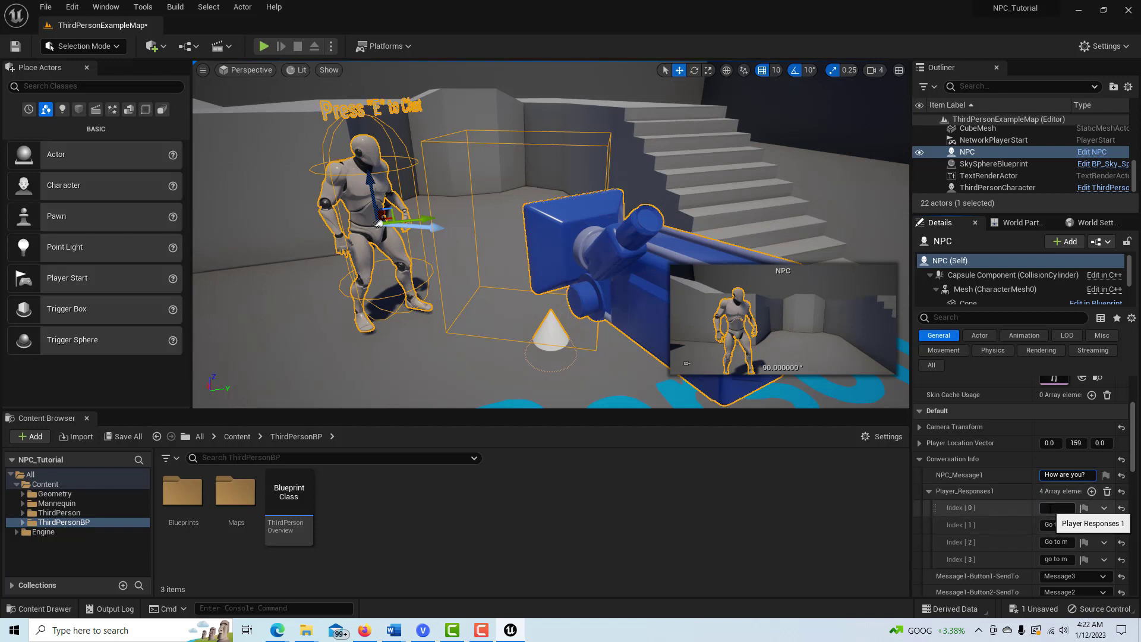
click(1057, 509)
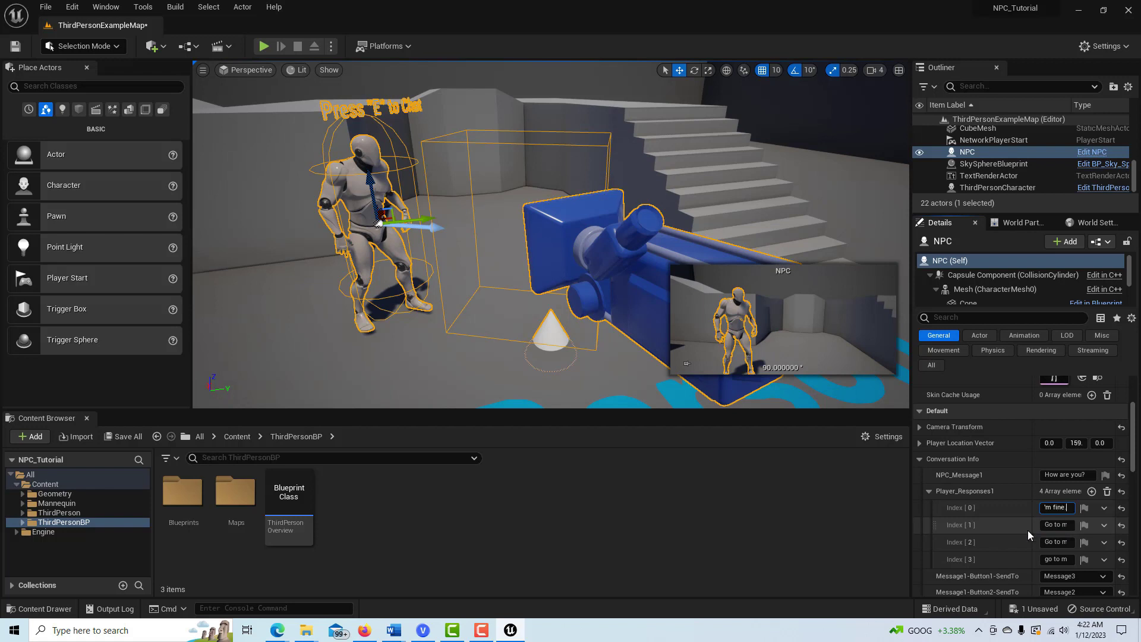
- Replace the text of response index 1 in Player_Responses1 with "Not so good."
click(1071, 526)
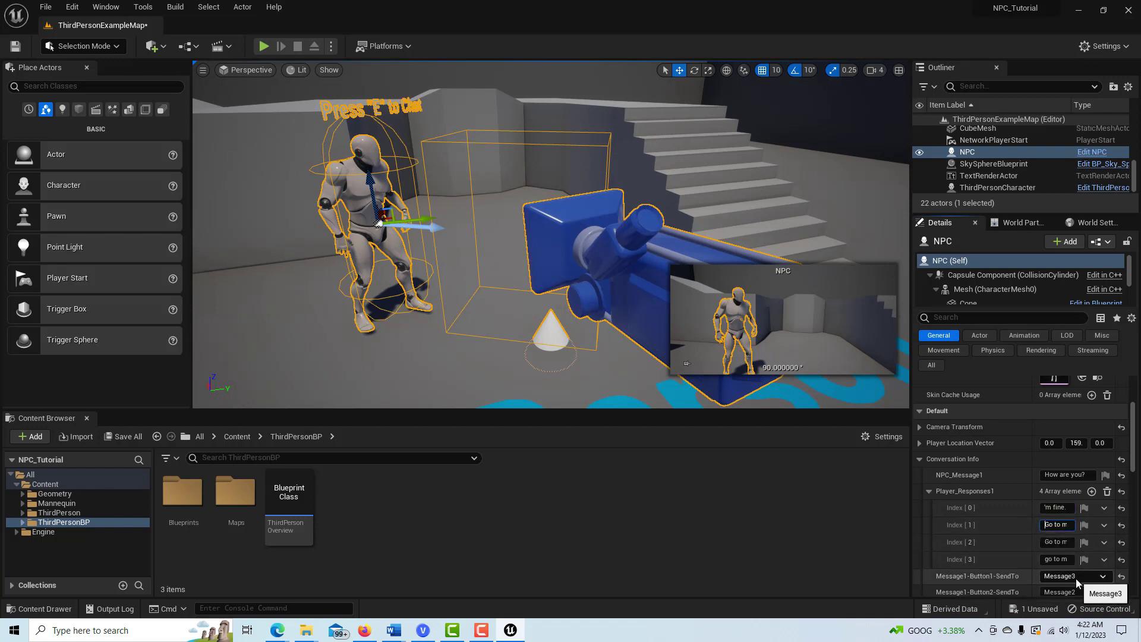
key(ctrl+a)
key(BackSpace)
text(No)
text(o goo)
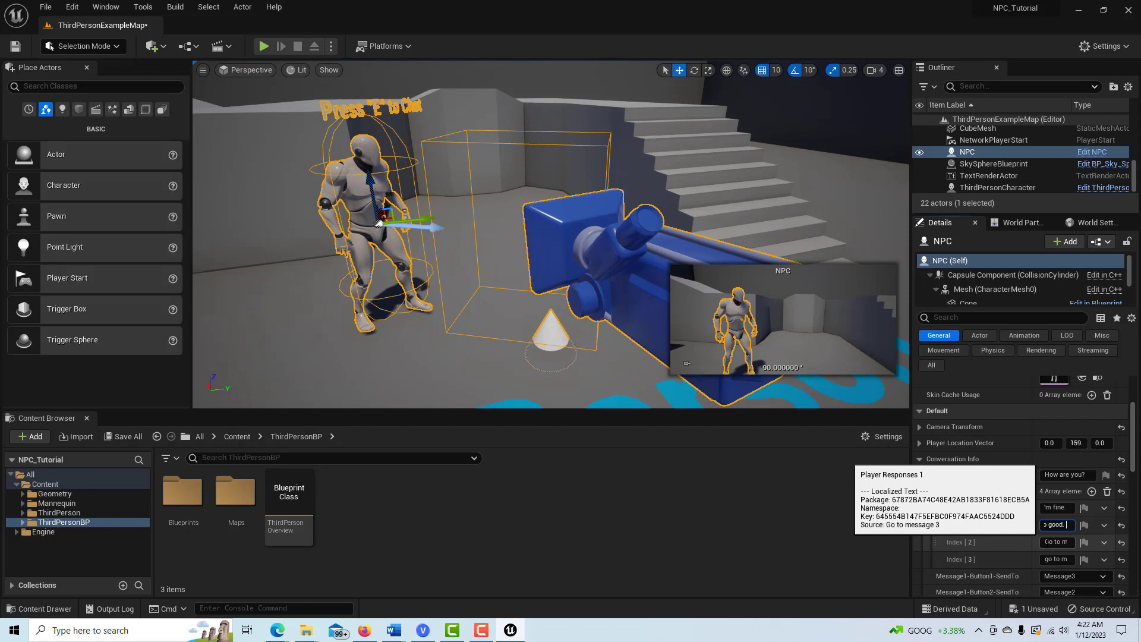
- Clear the texts of response indexes 2 and 3 in Player_Responses1
click(1056, 541)
key(BackSpace)
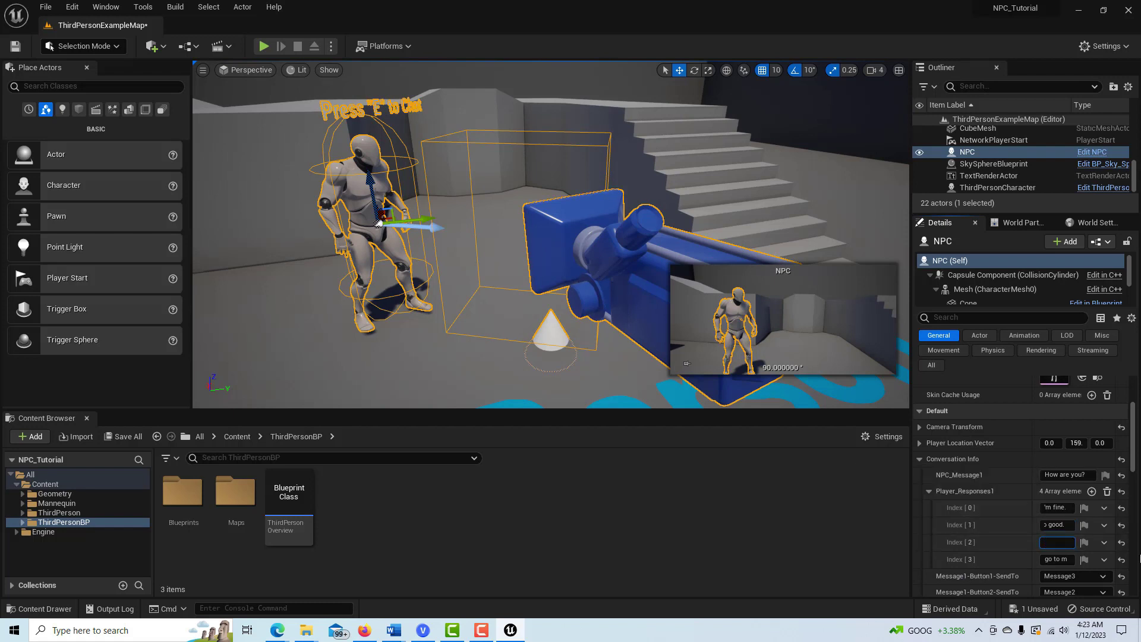
click(1042, 559)
key(ctrl+a)
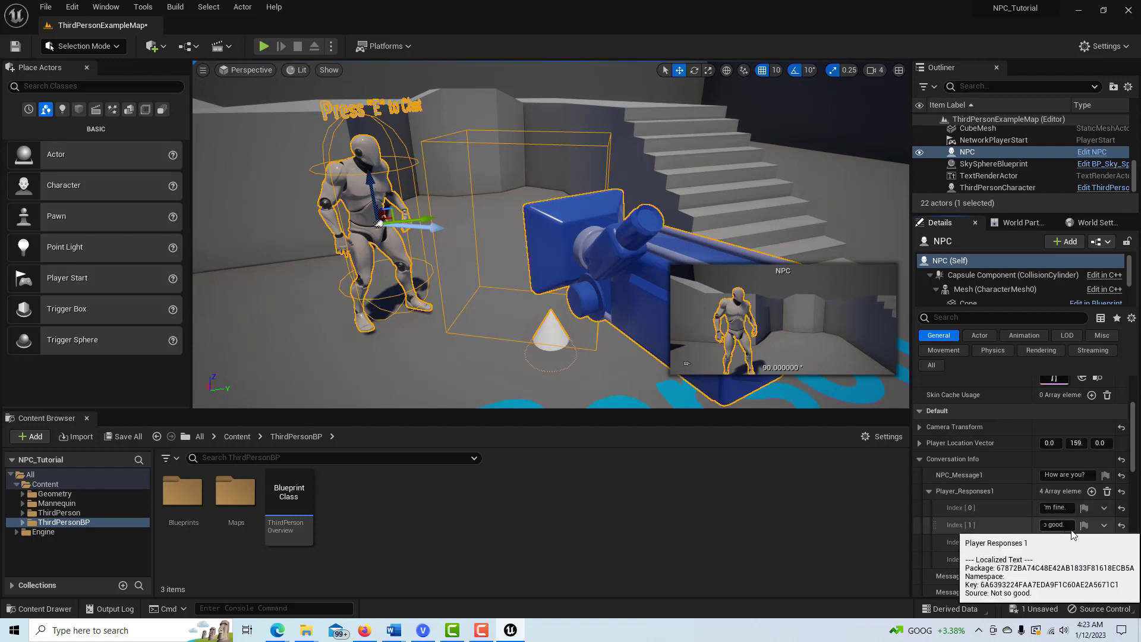
- Set Message1-Button1-SendTo to Message2 in the NPC's Conversation Info
scroll(1137, 457, down, 3)
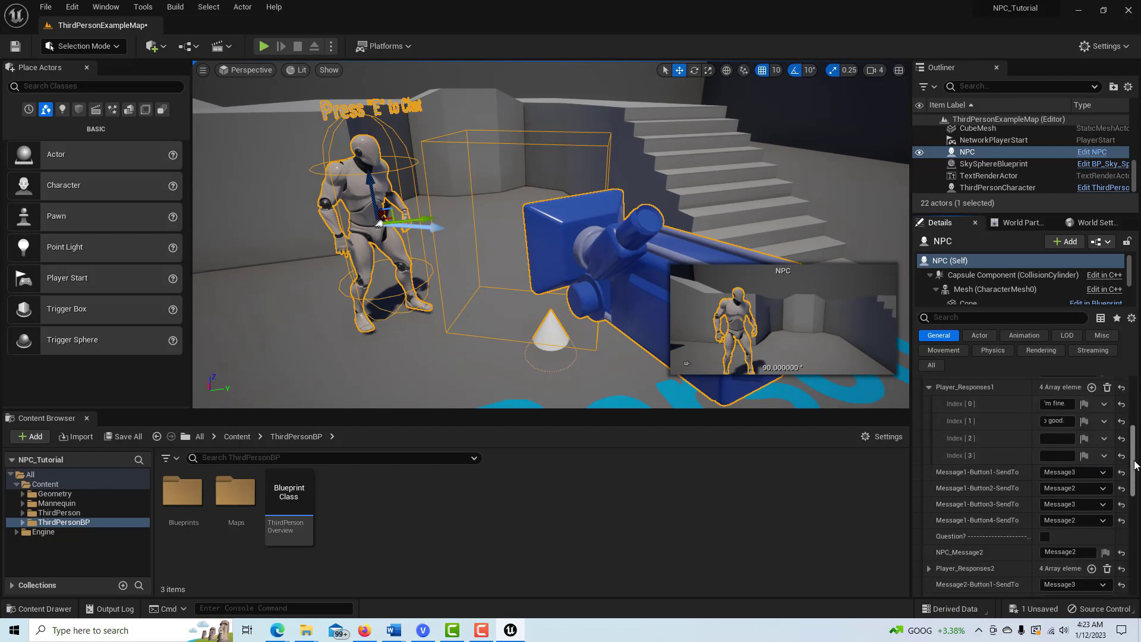
scroll(1136, 456, up, 1)
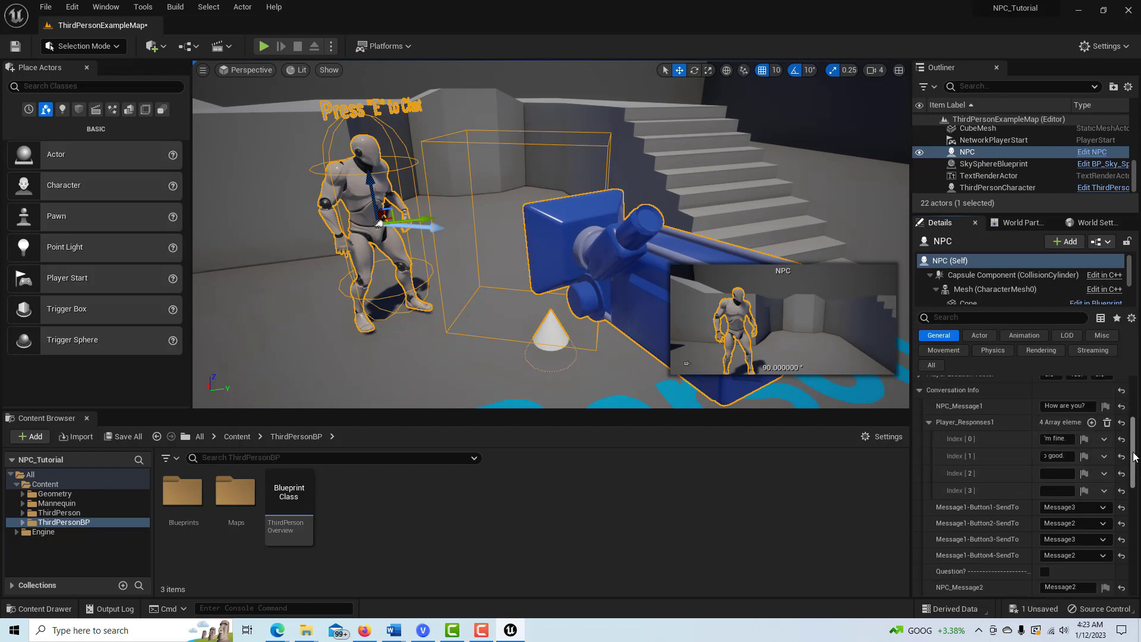
click(1104, 512)
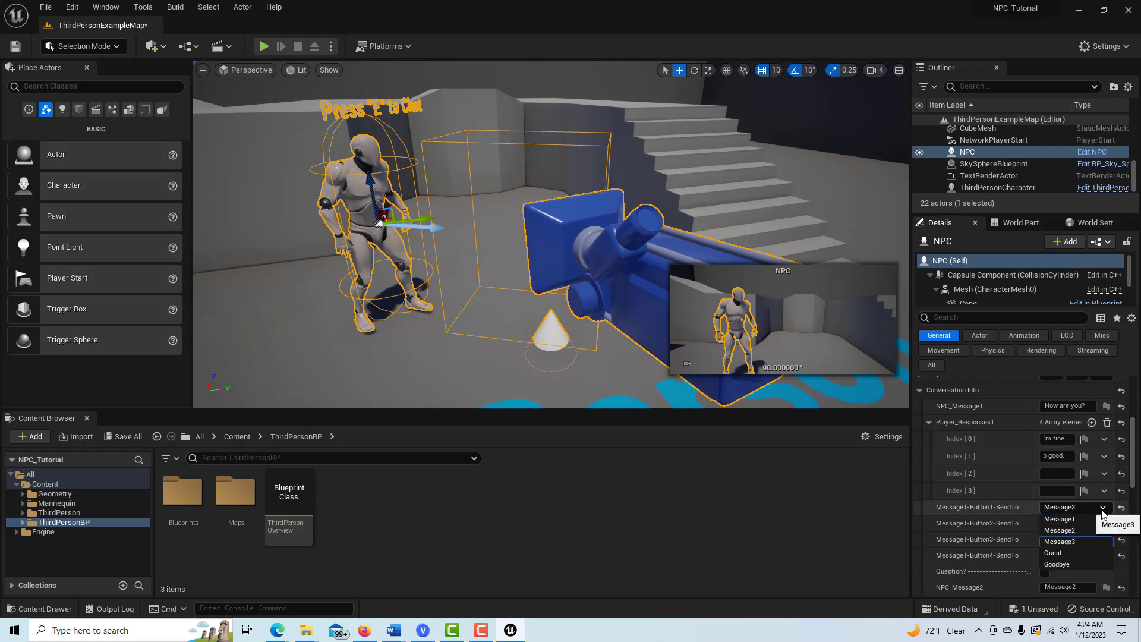
click(1081, 531)
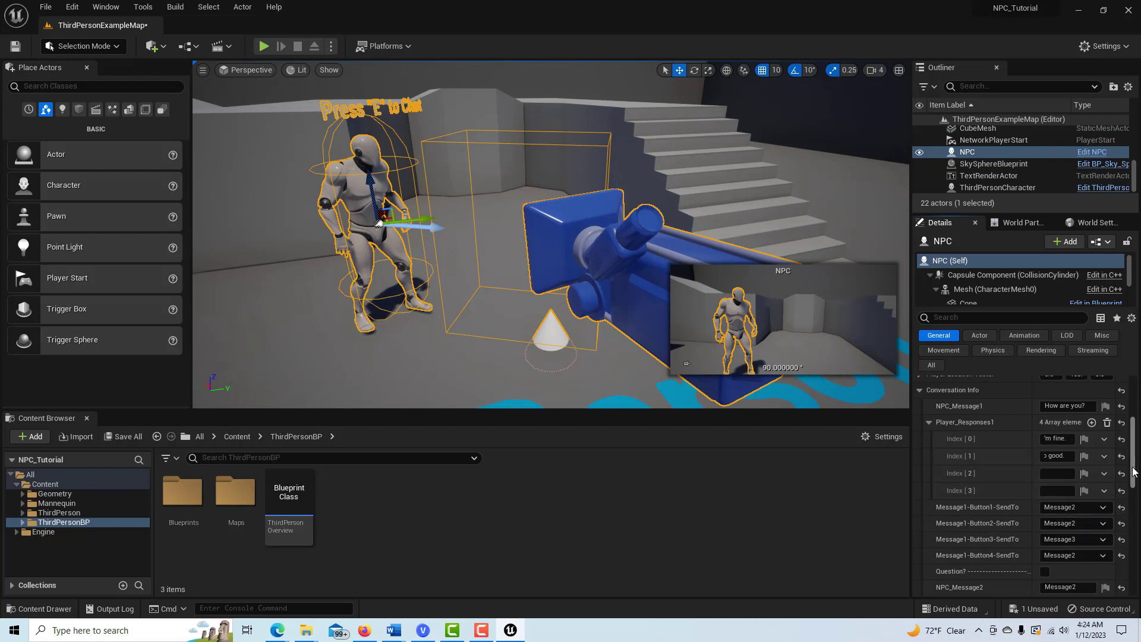
- Enable the Question? option belonging to Message1 in the NPC's Conversation Info and look over the Message2 and Message3 settings
mouse_move(1131, 473)
mouse_down()
mouse_move(1132, 502)
mouse_move(1133, 481)
mouse_up()
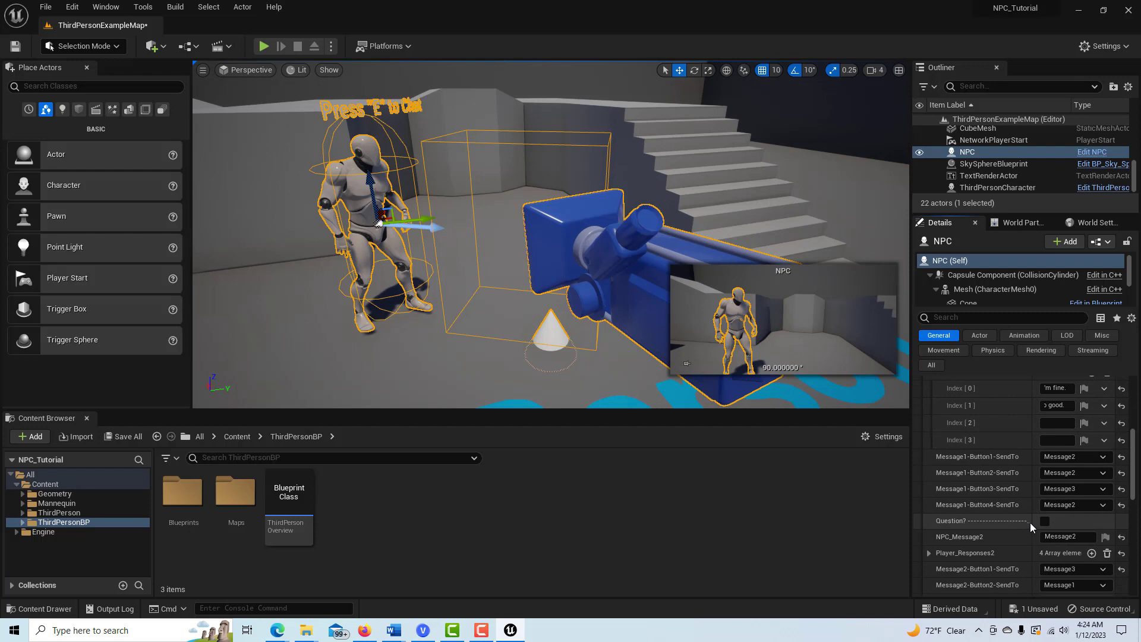
click(1045, 521)
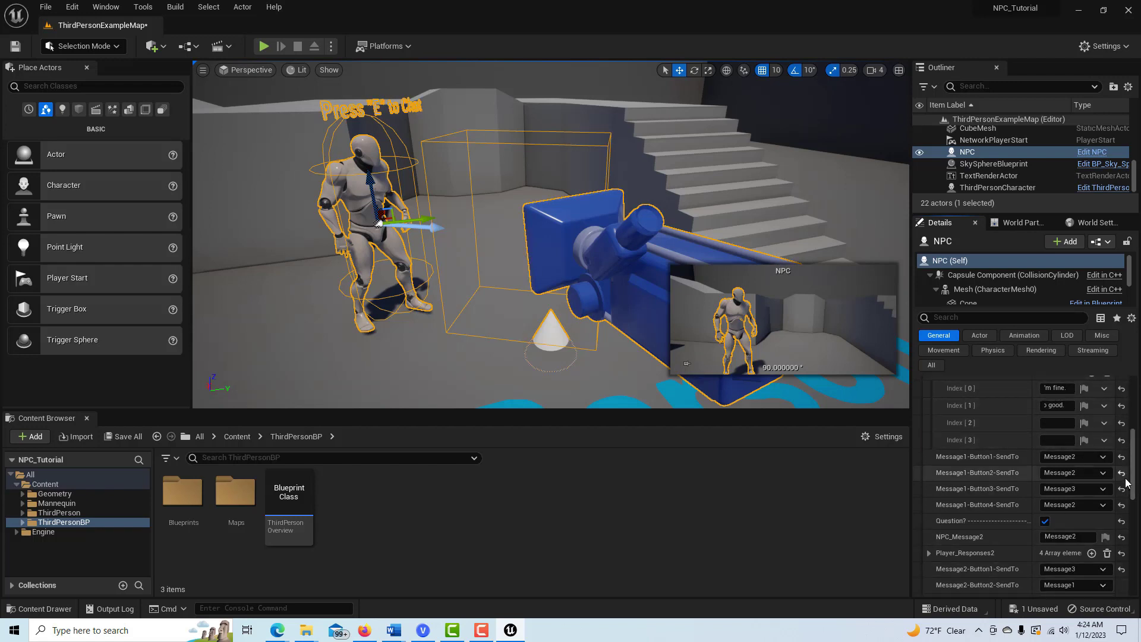
scroll(1133, 474, down, 3)
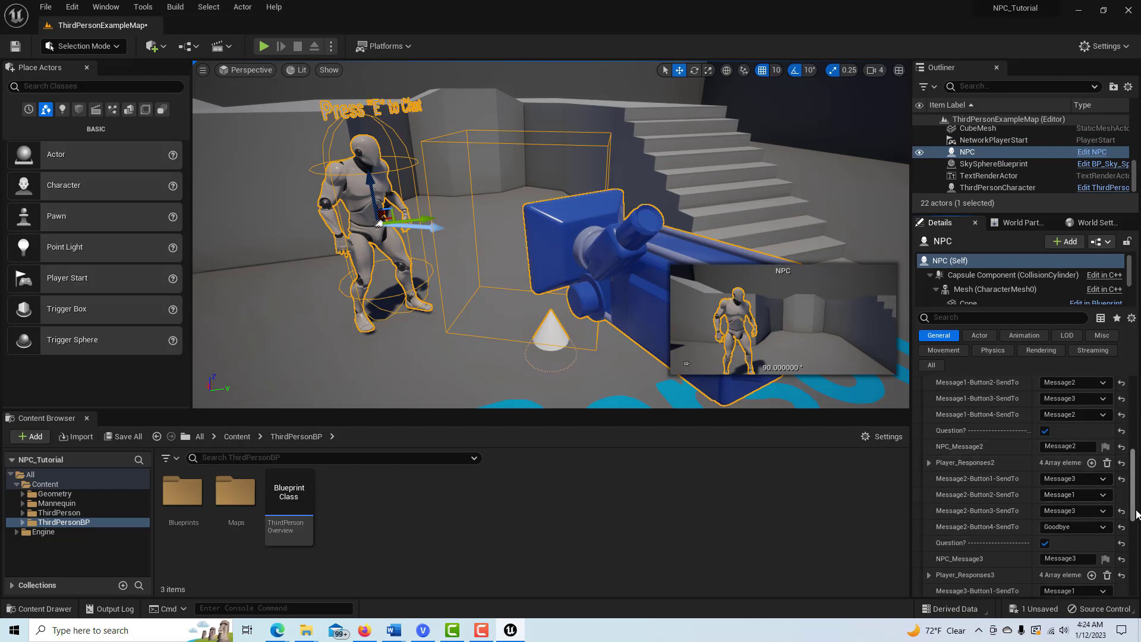
scroll(1135, 509, down, 3)
scroll(1135, 510, up, 5)
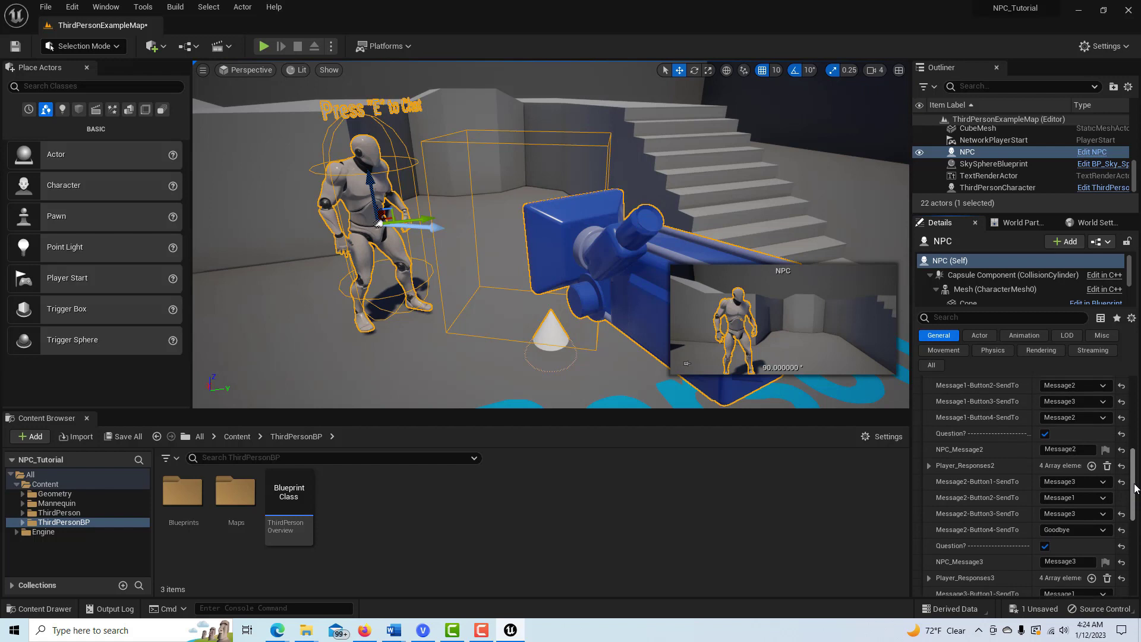
drag(1135, 477, 1135, 459)
scroll(1135, 463, down, 1)
scroll(1135, 473, up, 2)
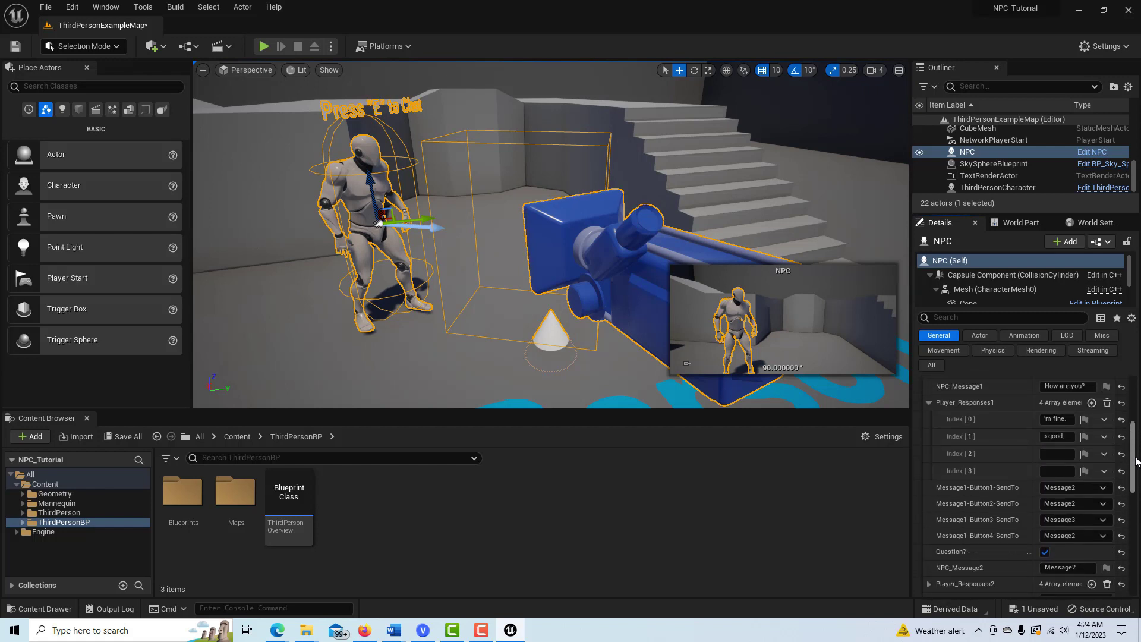
scroll(1084, 473, down, 5)
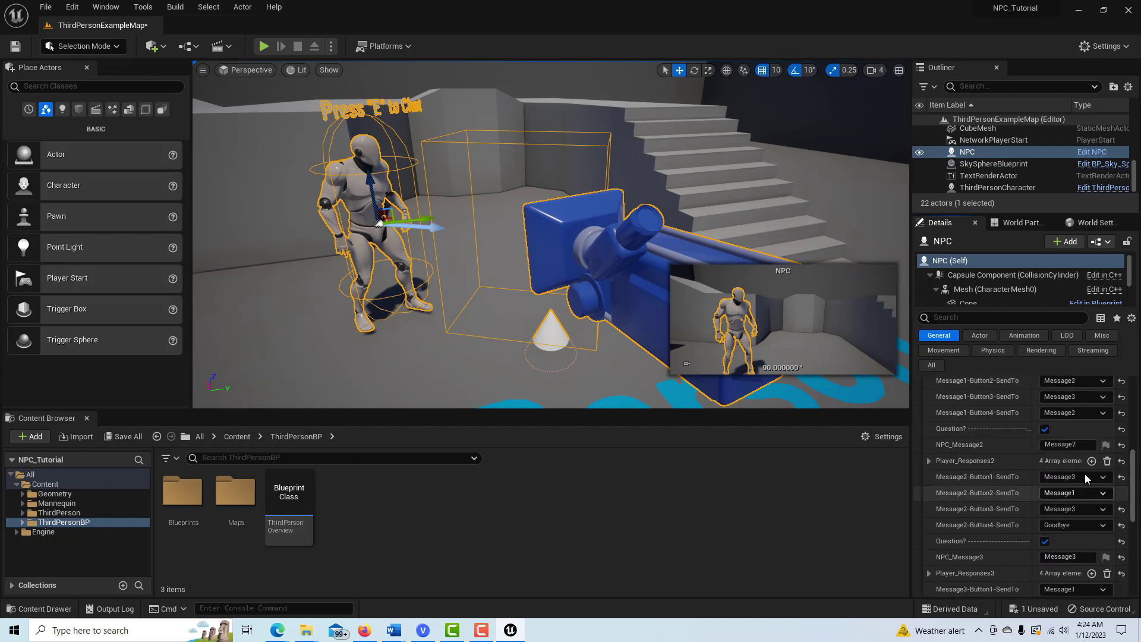
- Switch the Question? option of Message1 off and back on while comparing the responses and routing of the messages
click(1045, 429)
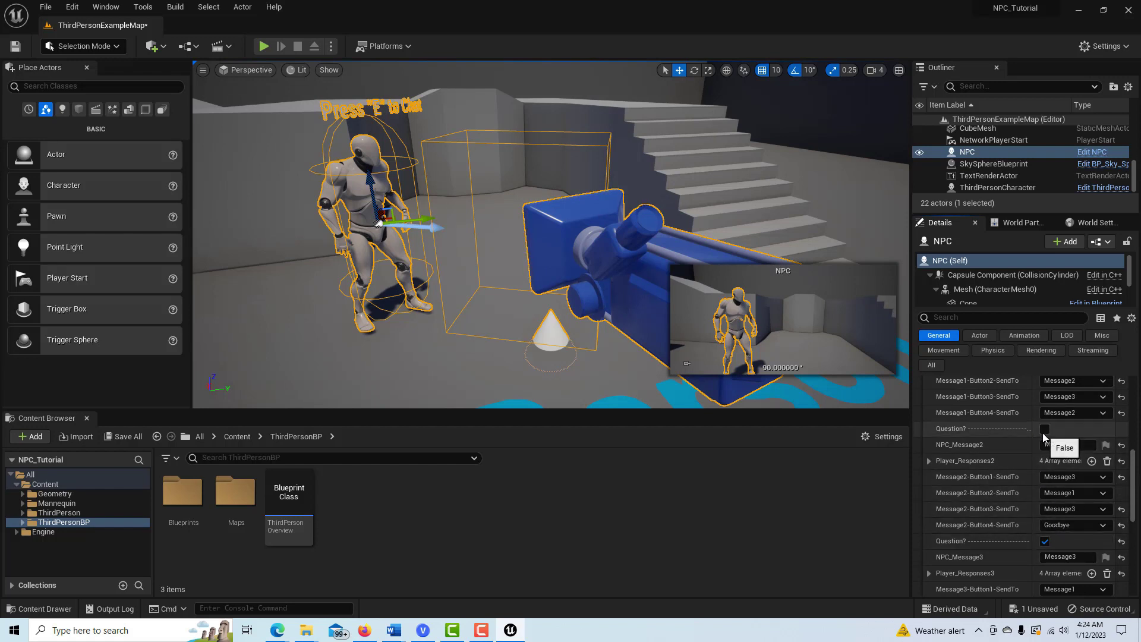
drag(1132, 483, 1132, 456)
scroll(1131, 457, down, 5)
scroll(1127, 456, up, 4)
scroll(1127, 457, up, 2)
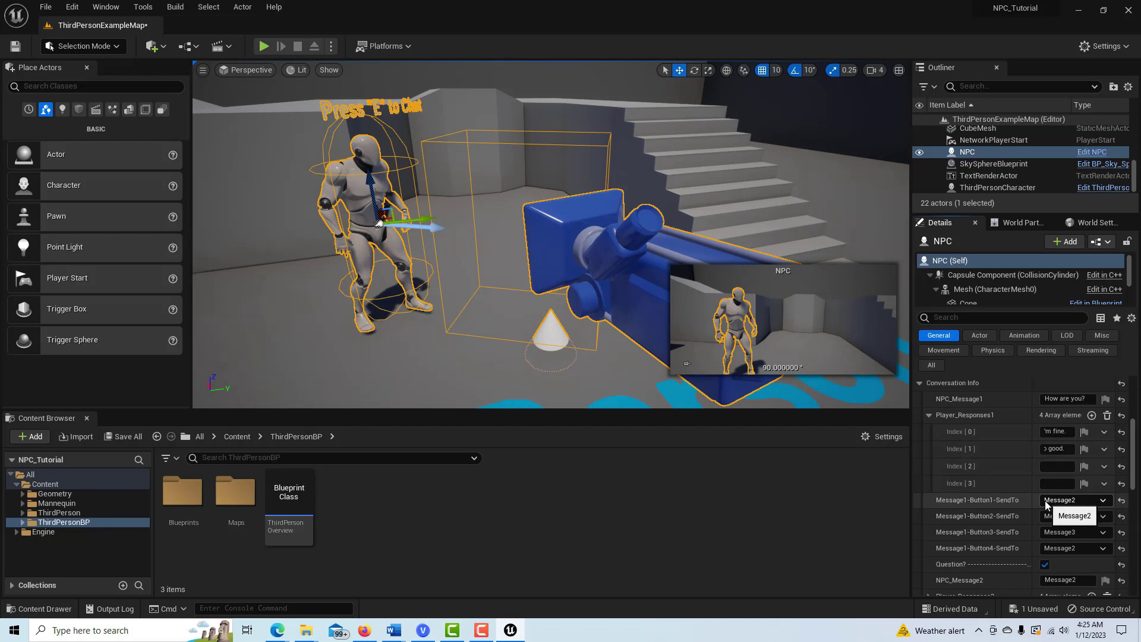
- Set NPC_Message2 to "That's great!" and Message1-Button2-SendTo to Message3
drag(1132, 471, 1034, 484)
text(That's great!)
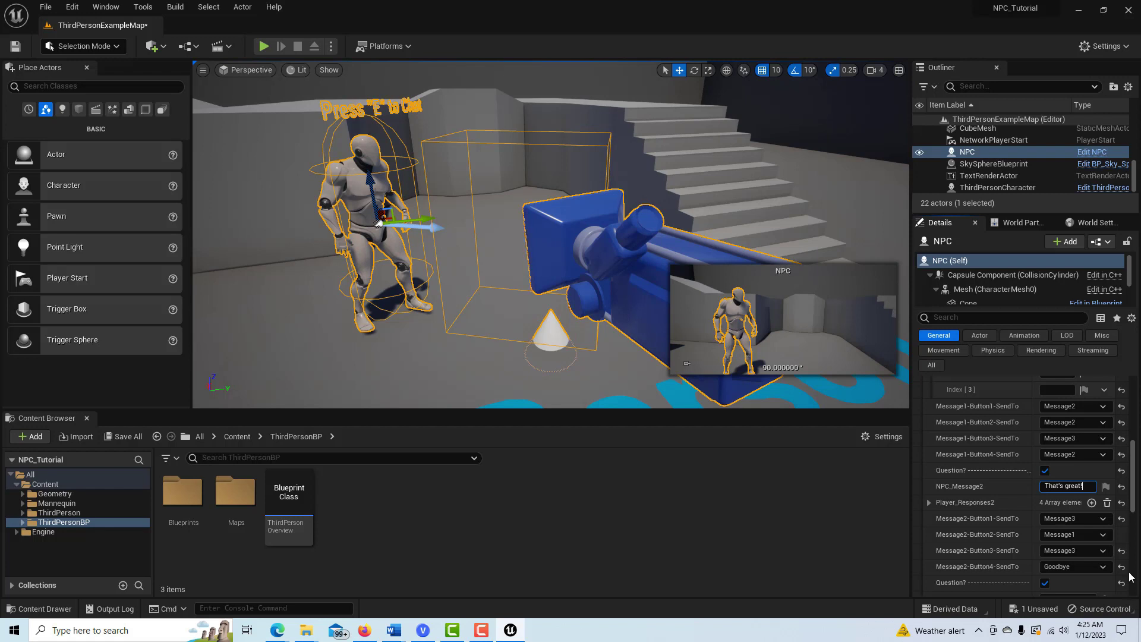
drag(1134, 494, 1133, 482)
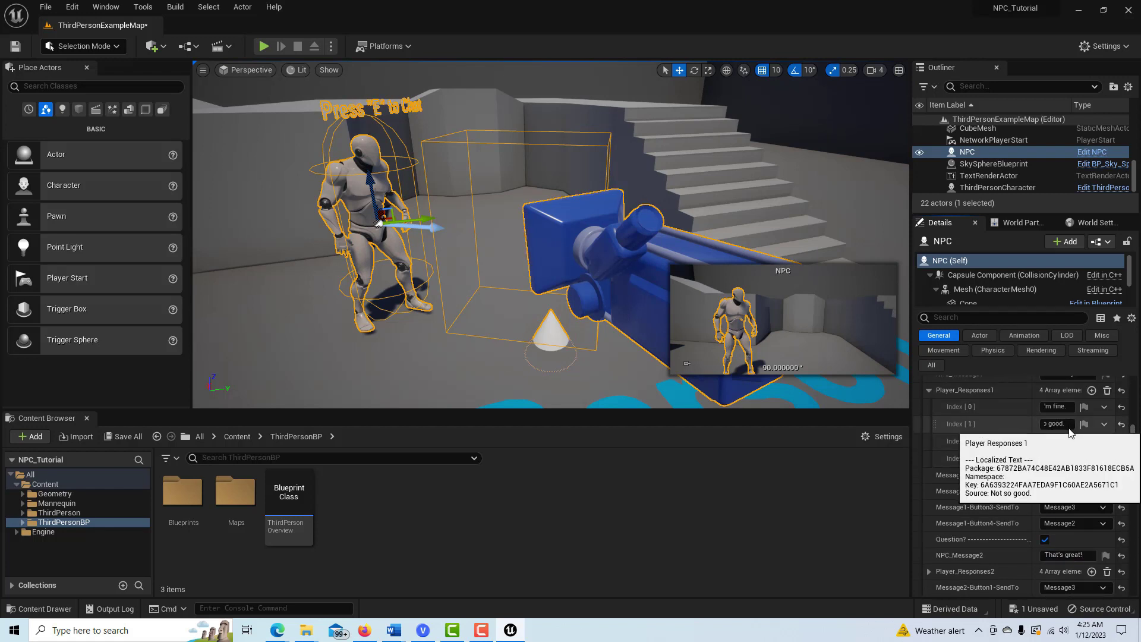
drag(1136, 472, 1136, 481)
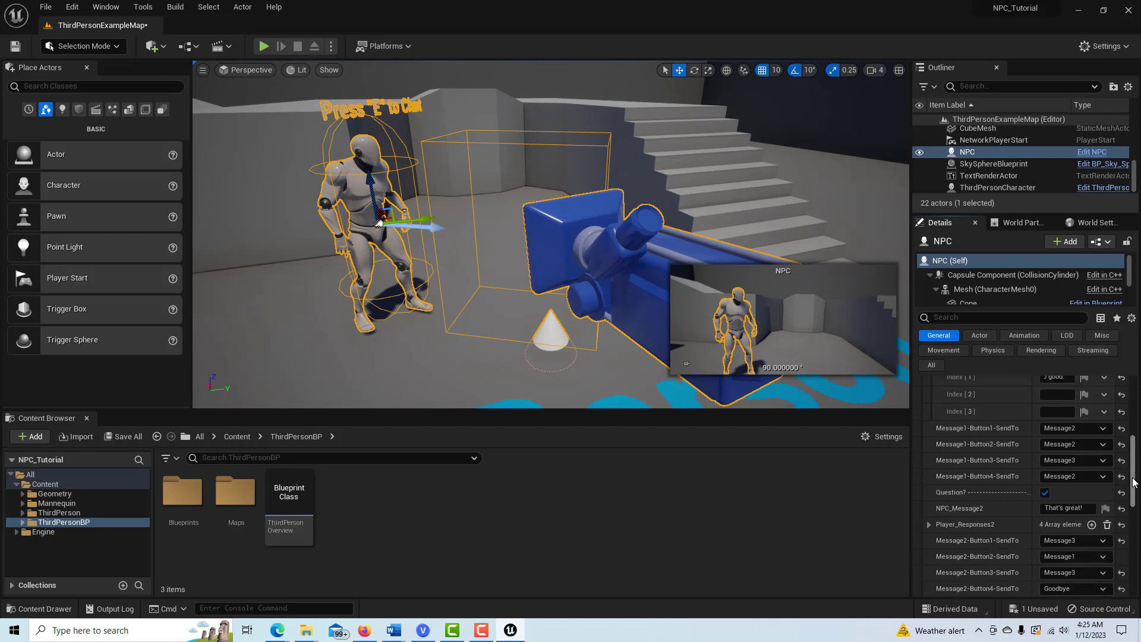
click(1102, 444)
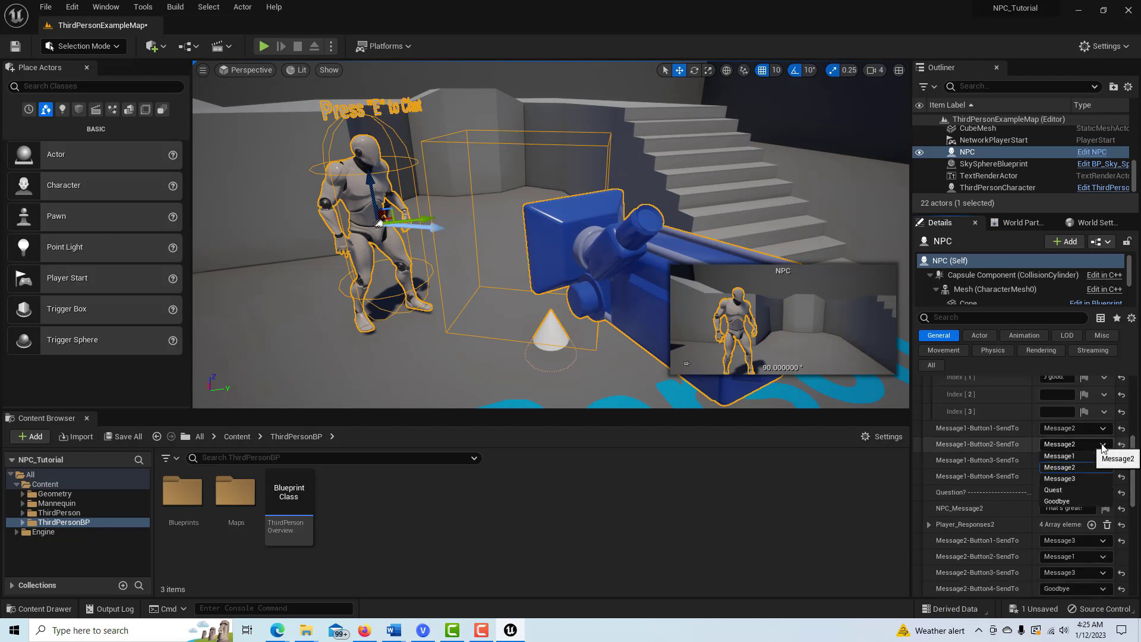
click(1089, 478)
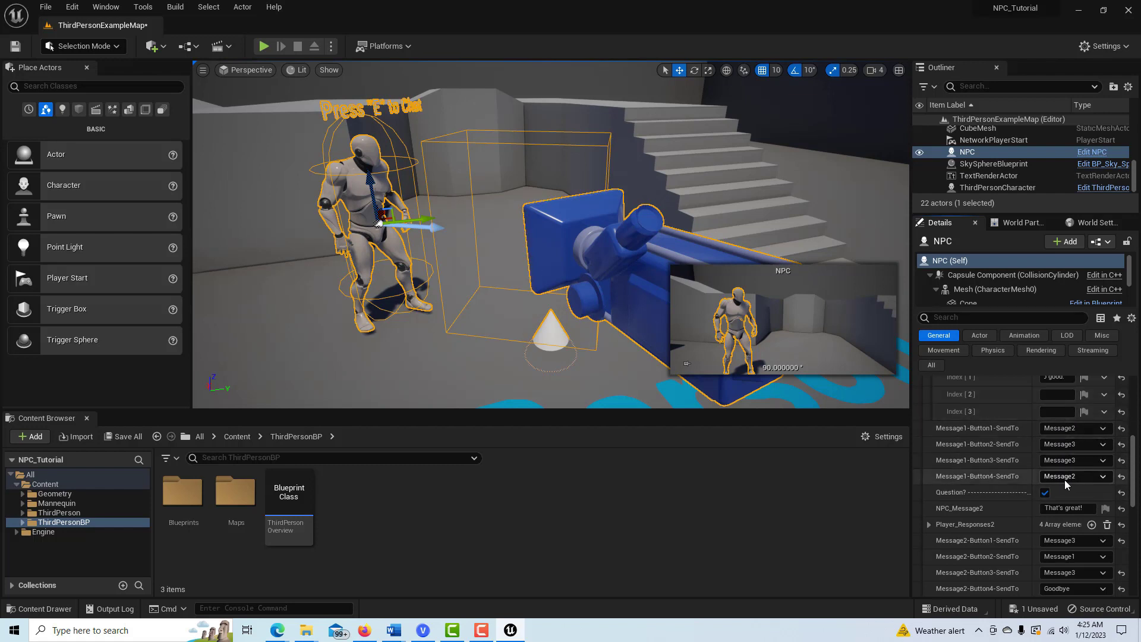
- Replace the text of NPC_Message3 with "Sorry to hear that."
drag(1135, 450, 1134, 483)
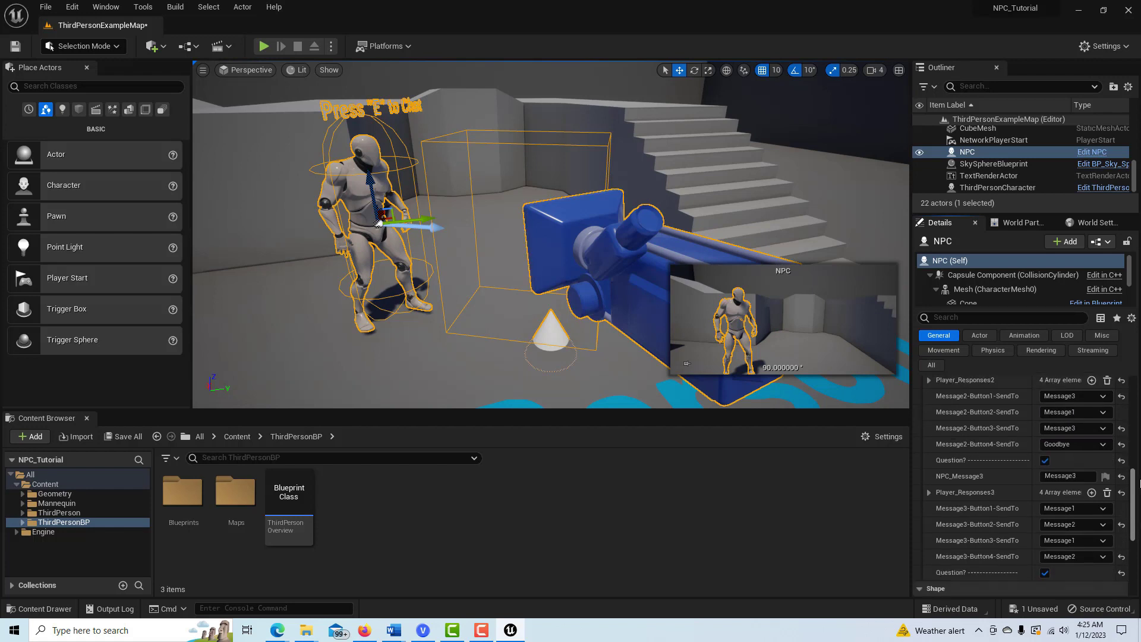
click(1076, 475)
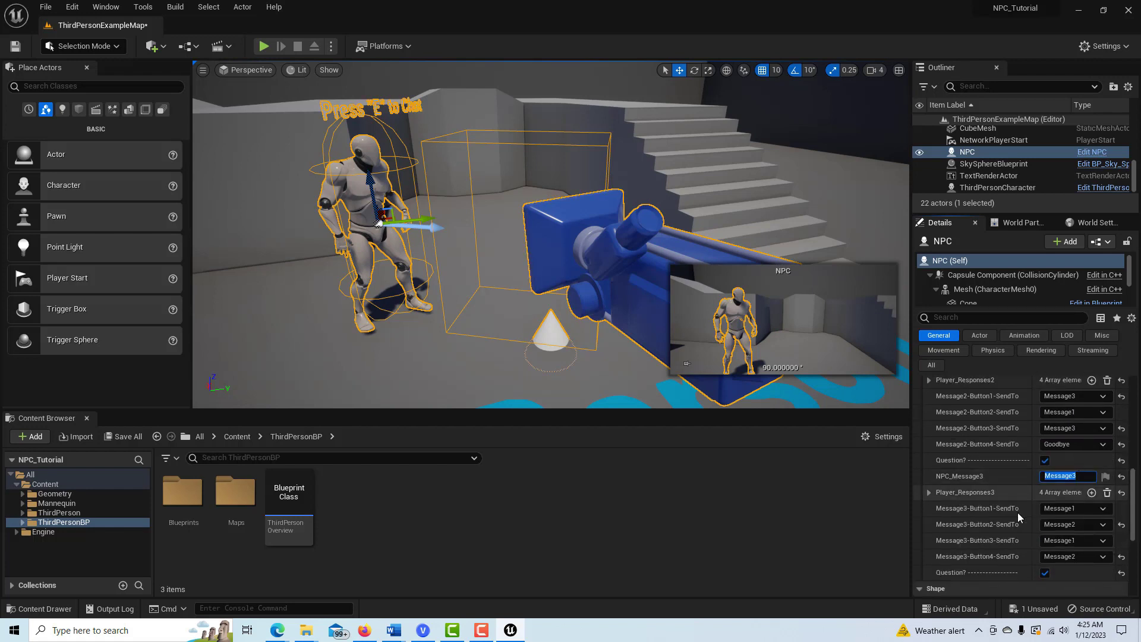
text(Sorry)
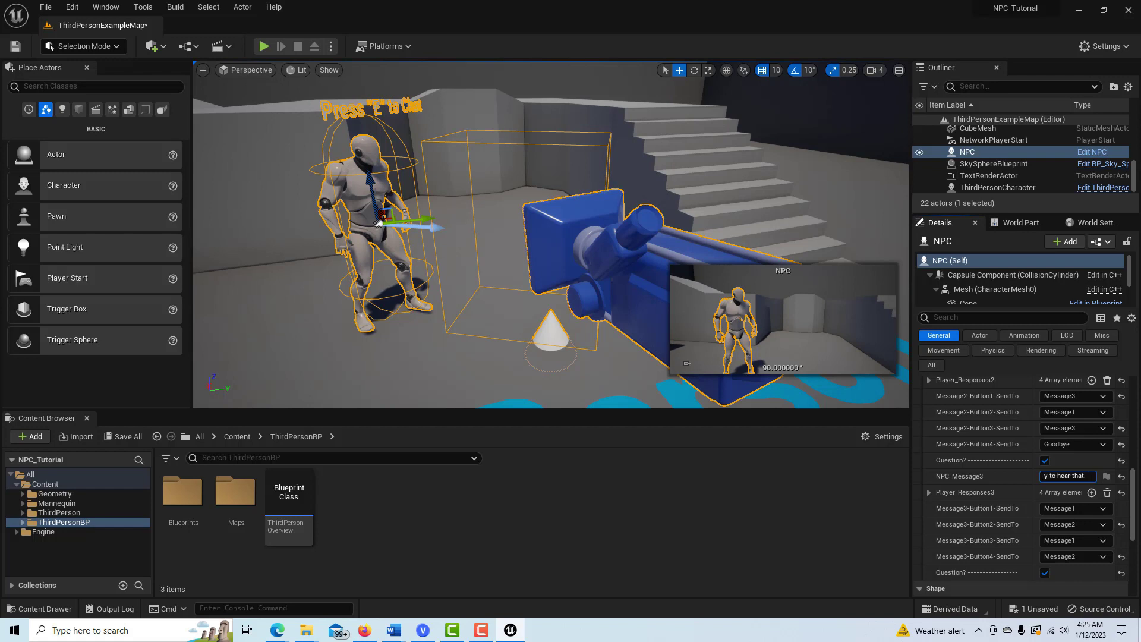
- Expand the Player_Responses3 array below NPC_Message3
drag(1136, 506, 1136, 509)
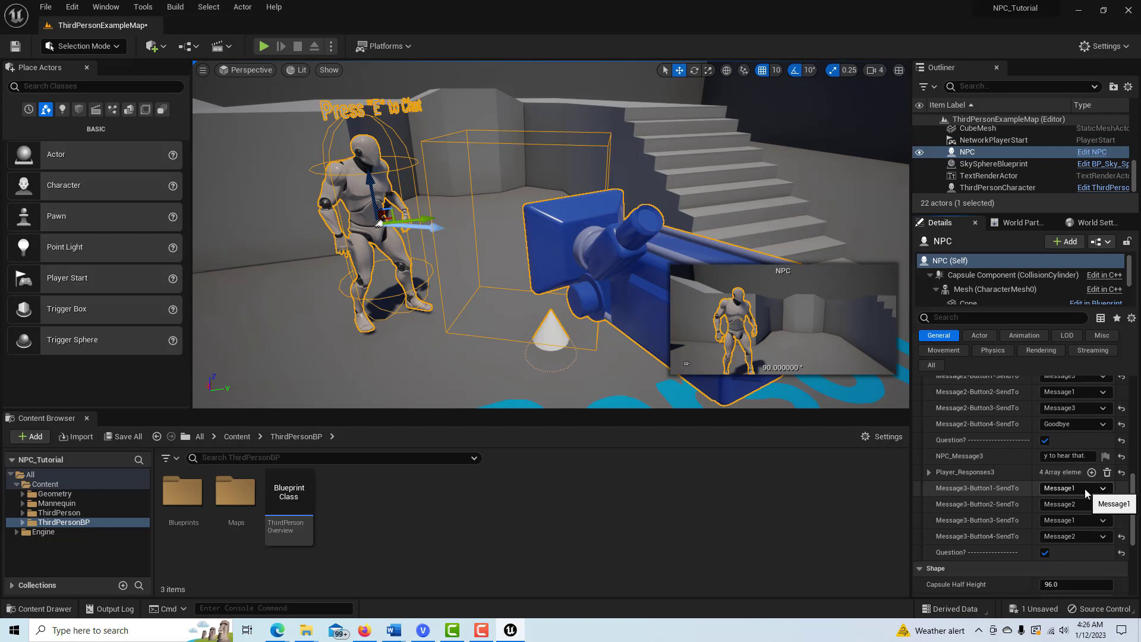
click(1084, 488)
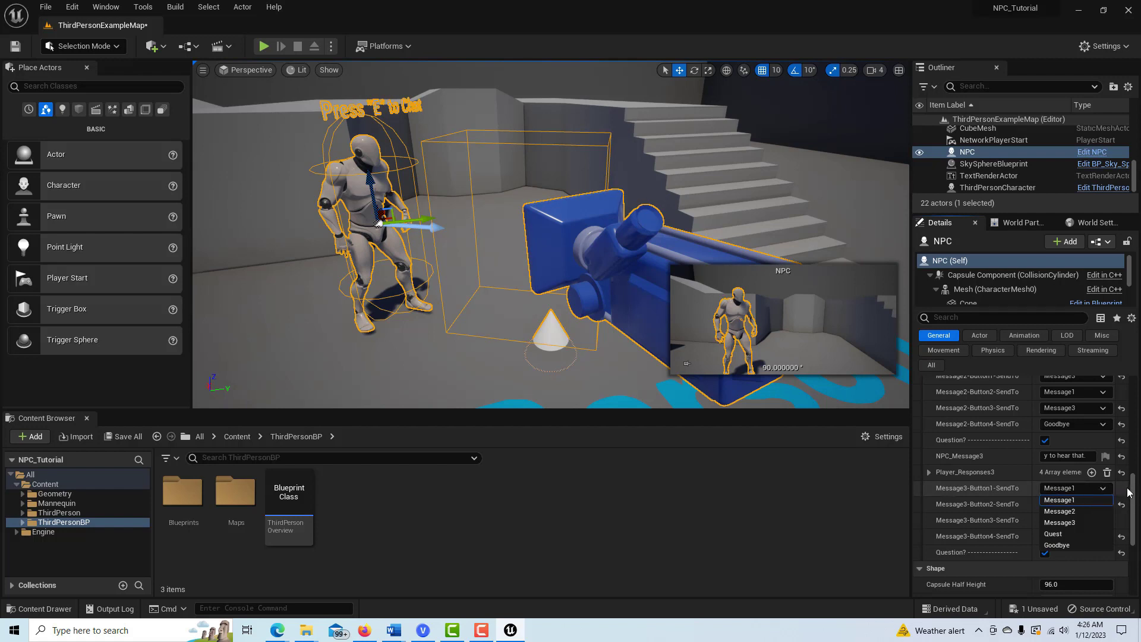
scroll(1128, 492, down, 1)
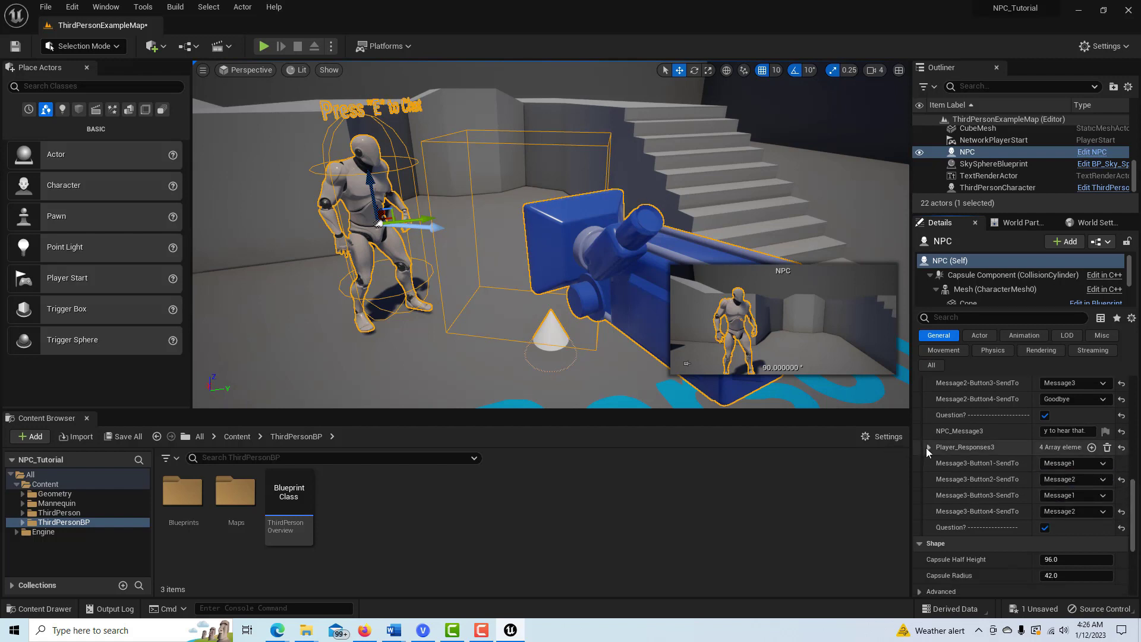
click(928, 447)
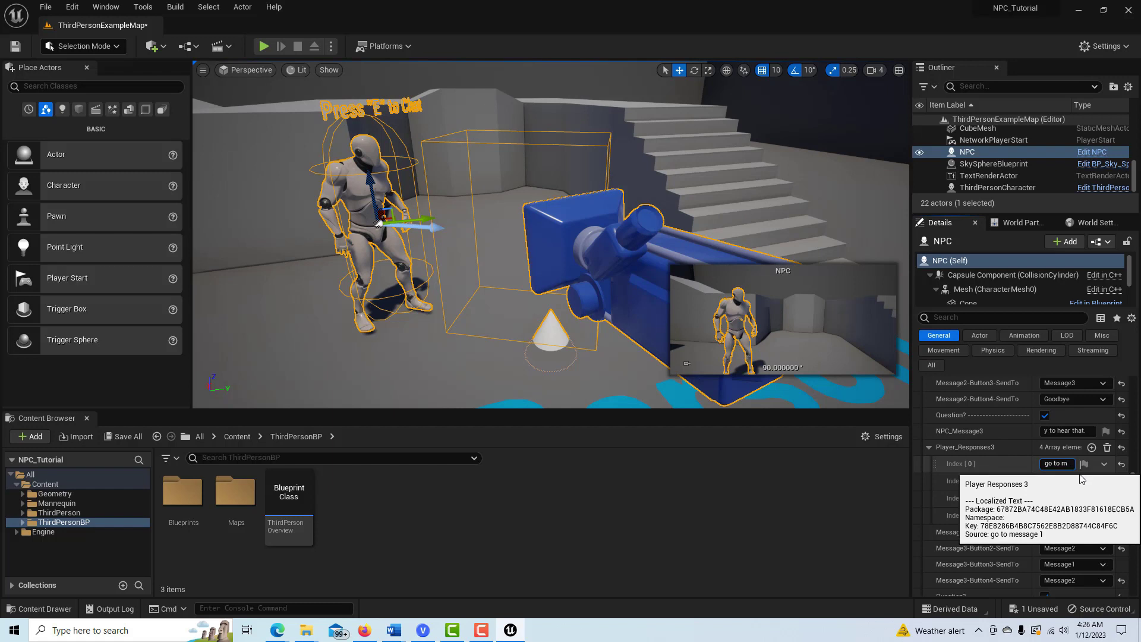
- Expand Player_Responses2 and set its response index 0 to "See ya later."
scroll(1131, 470, up, 5)
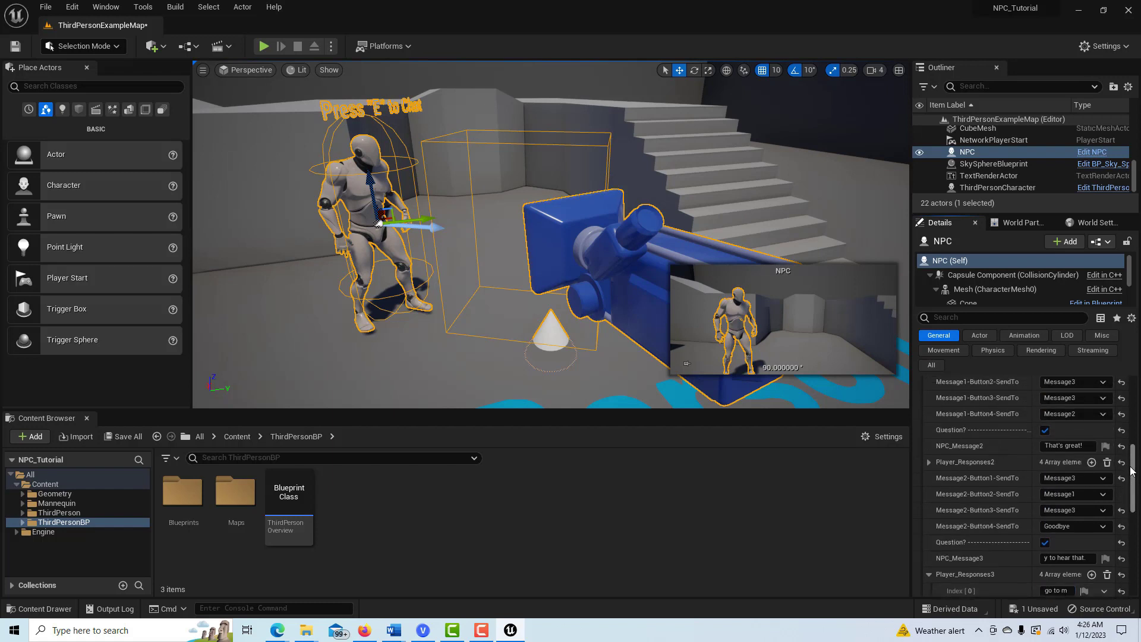
scroll(1131, 470, up, 1)
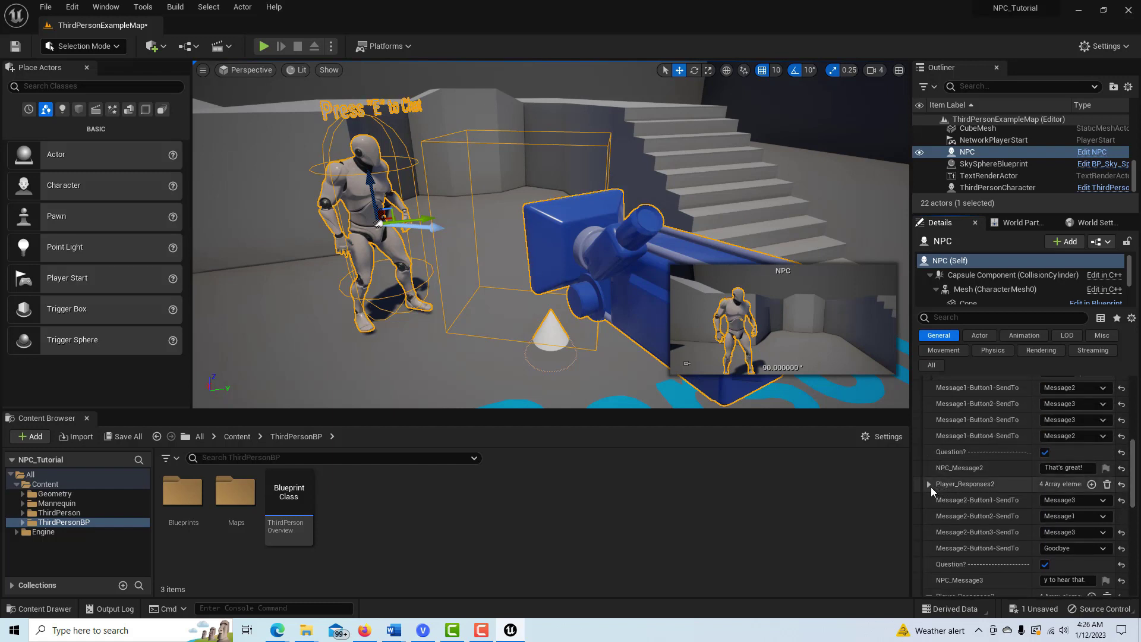
click(929, 484)
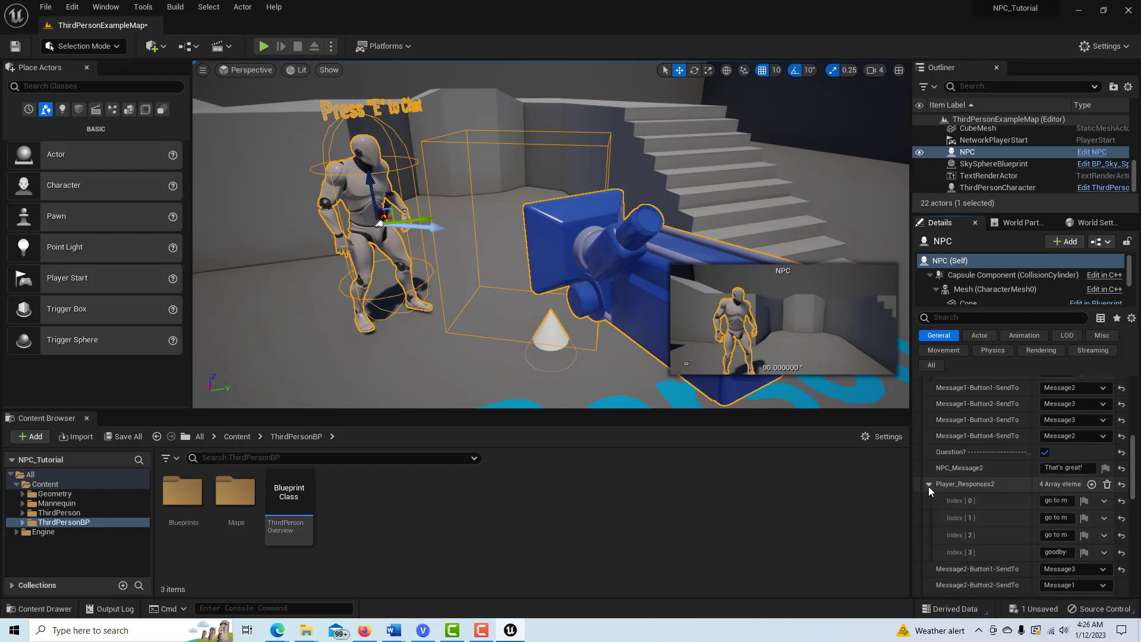
click(1047, 500)
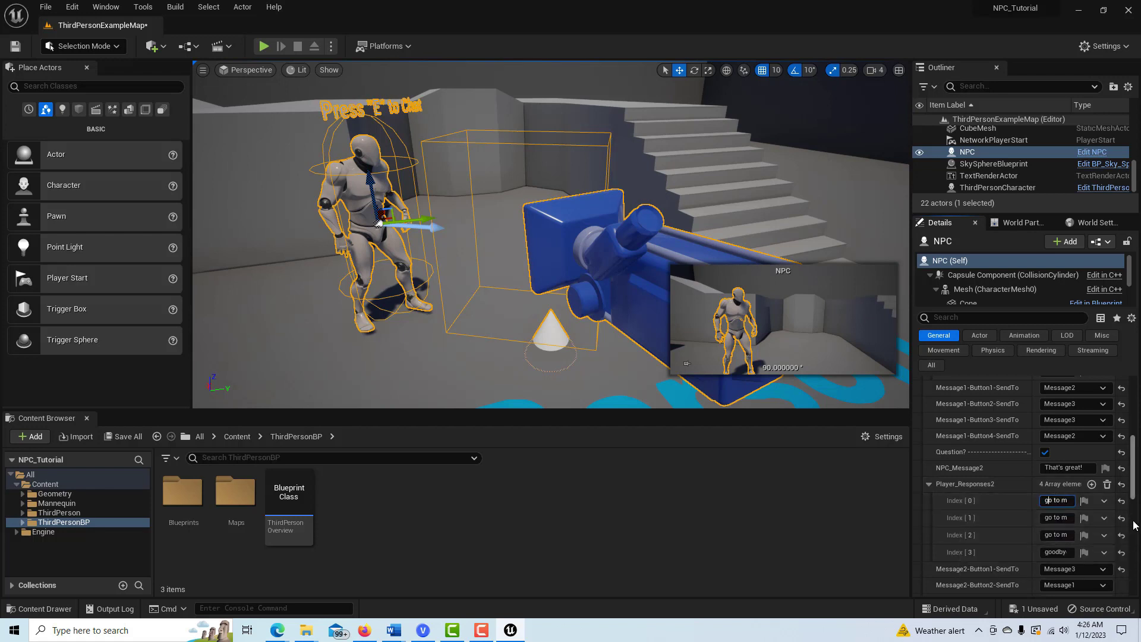
key(ctrl+a)
key(BackSpace)
text(See ya)
- Clear the texts of response indexes 1, 2 and 3 in Player_Responses2
click(1073, 510)
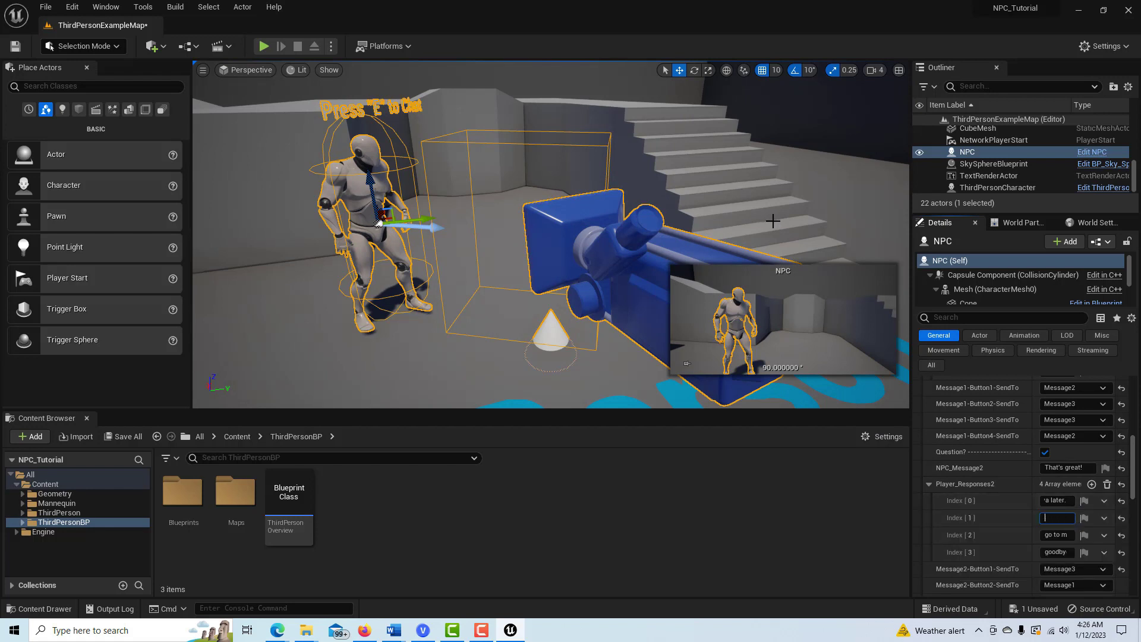
click(1056, 535)
key(BackSpace)
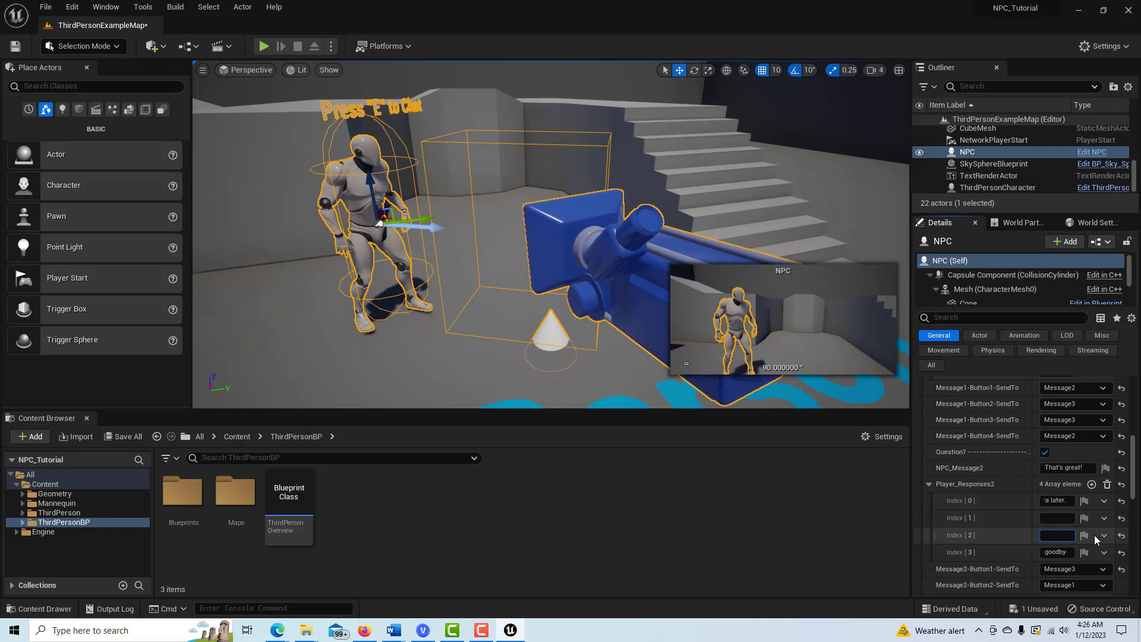
click(1051, 554)
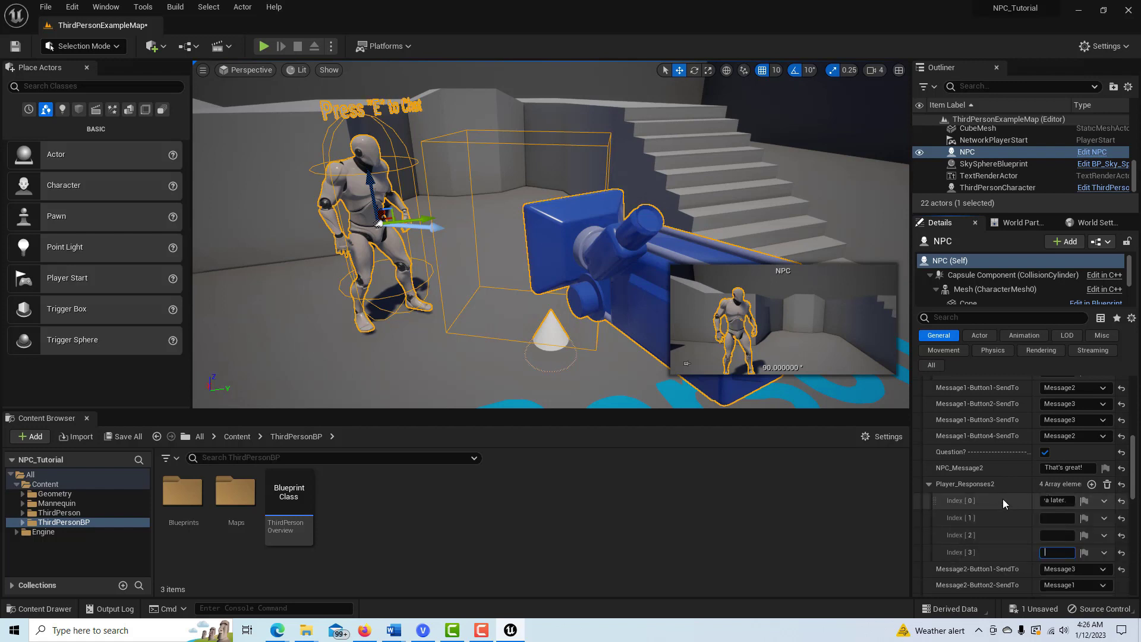
- Set Message2-Button1-SendTo to Goodbye
scroll(1132, 479, down, 4)
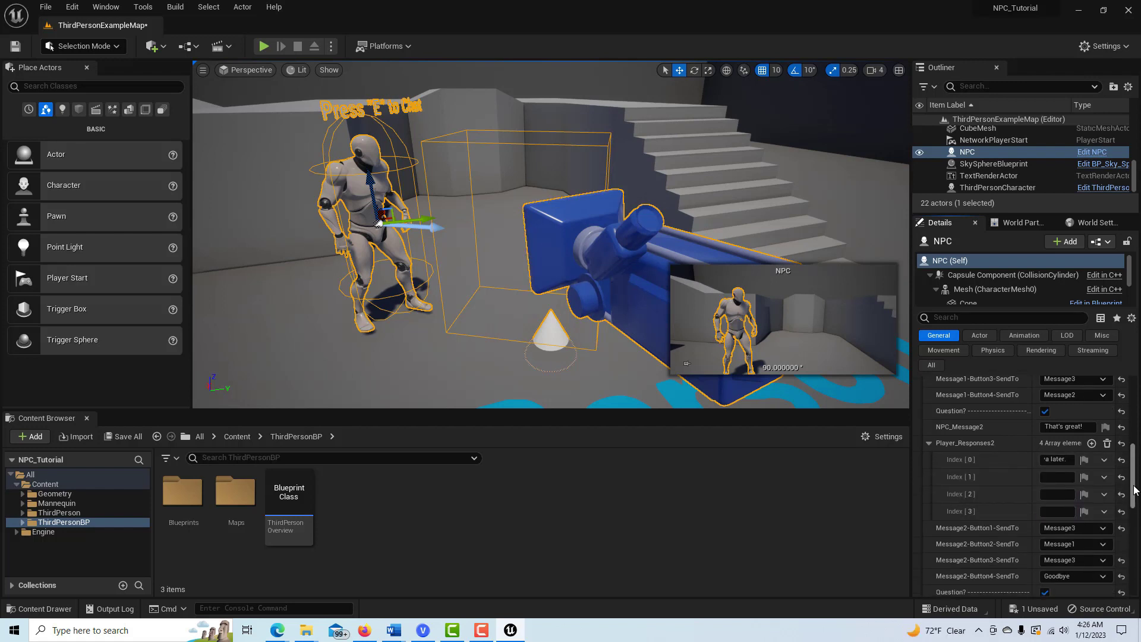
click(1102, 508)
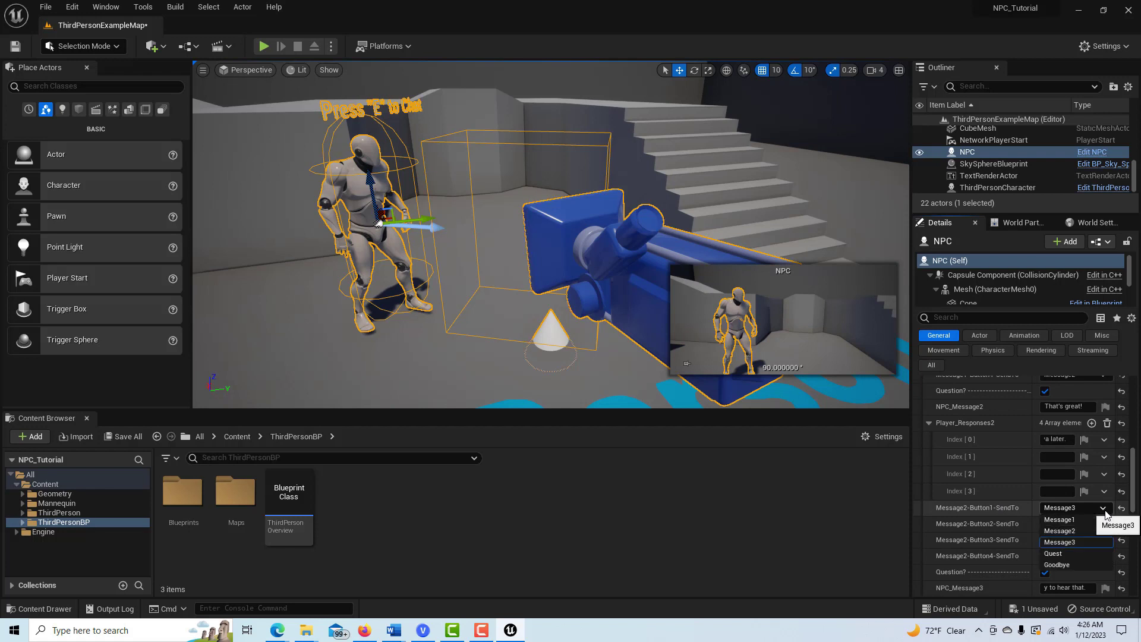
click(1089, 565)
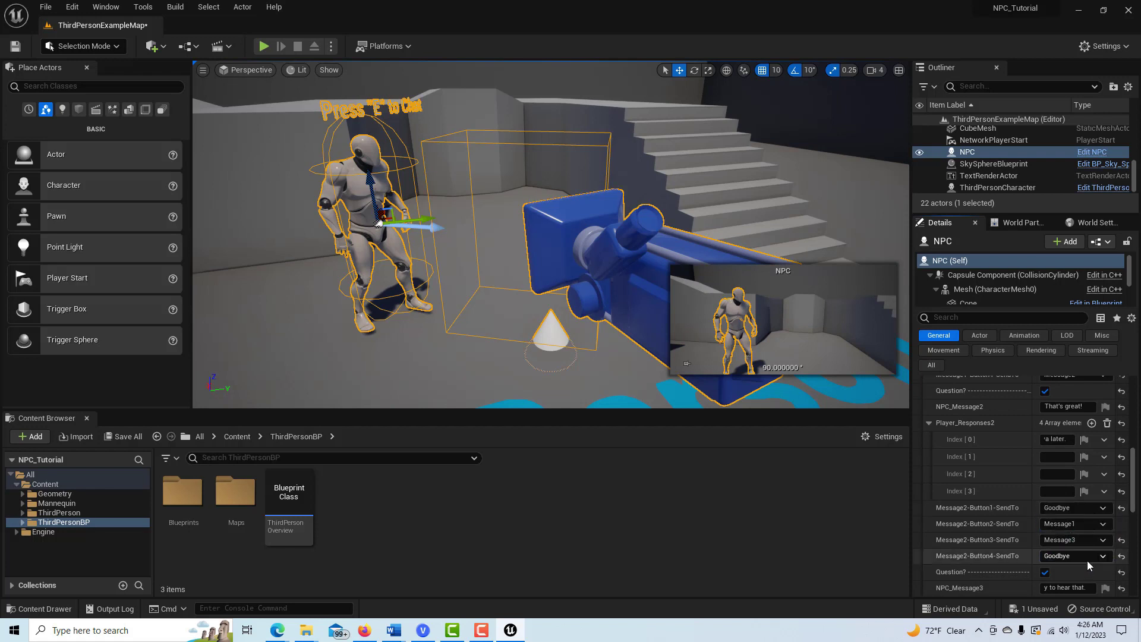
- Set response index 0 of Player_Responses3 to "Thanks, bye!" and clear the texts of indexes 1, 2 and 3
drag(1133, 471, 1139, 501)
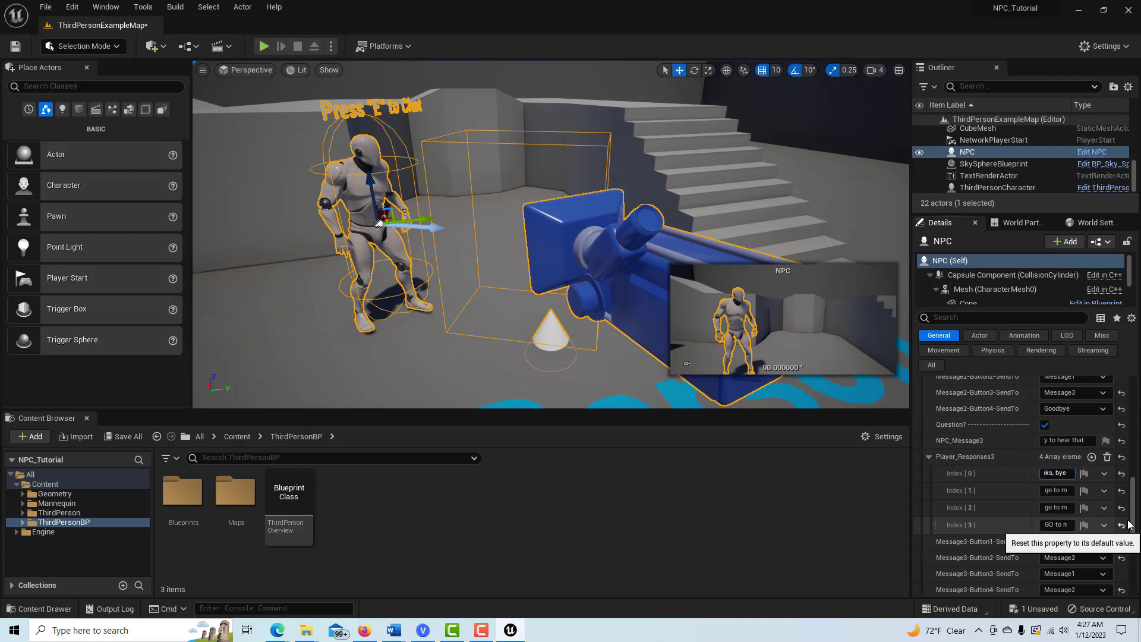
key(Tab)
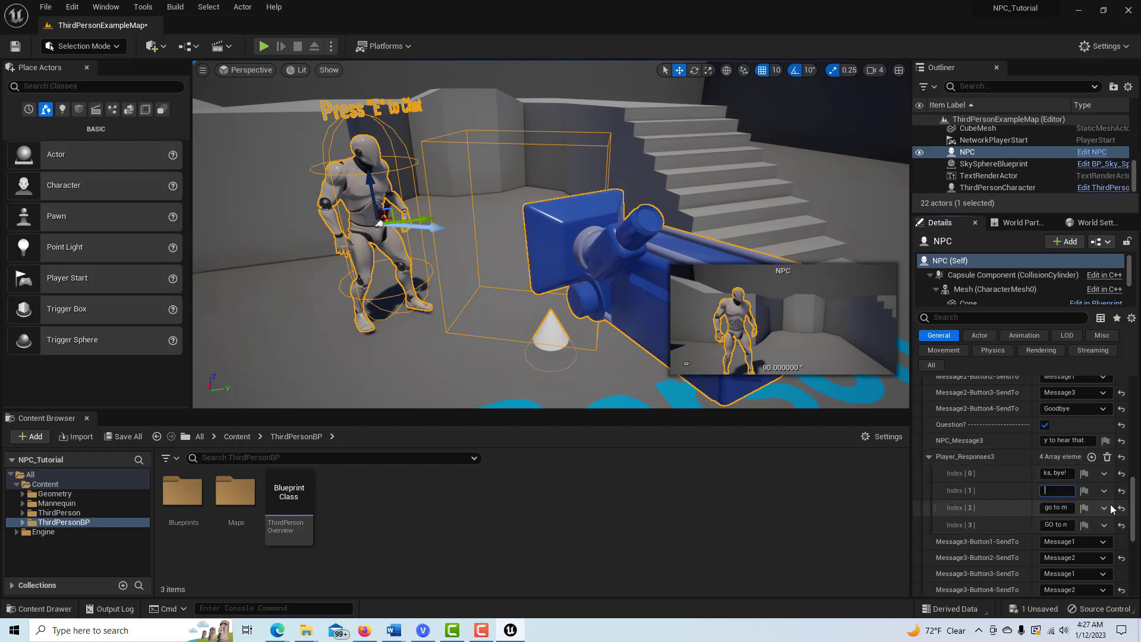
key(Tab)
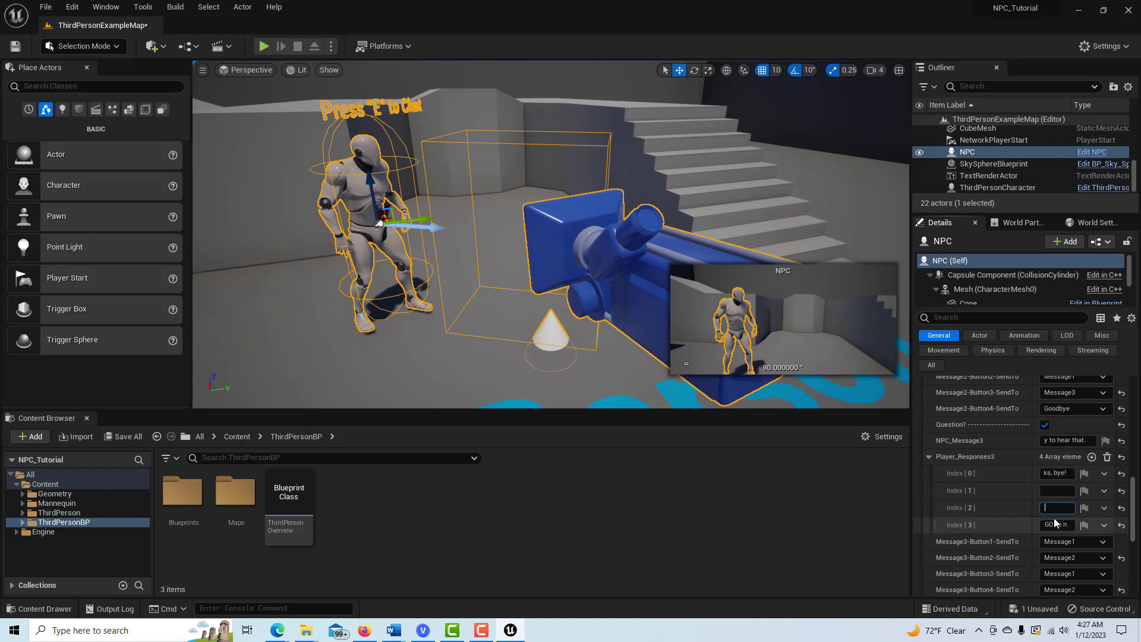
key(Tab)
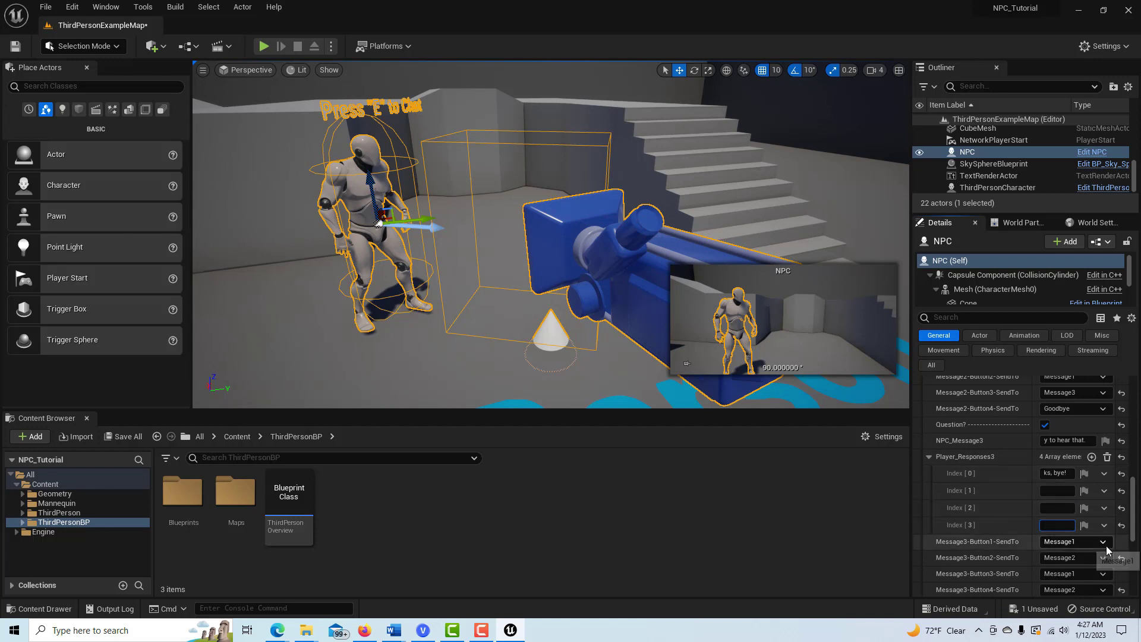
- Set Message3-Button1-SendTo to Goodbye
click(1103, 542)
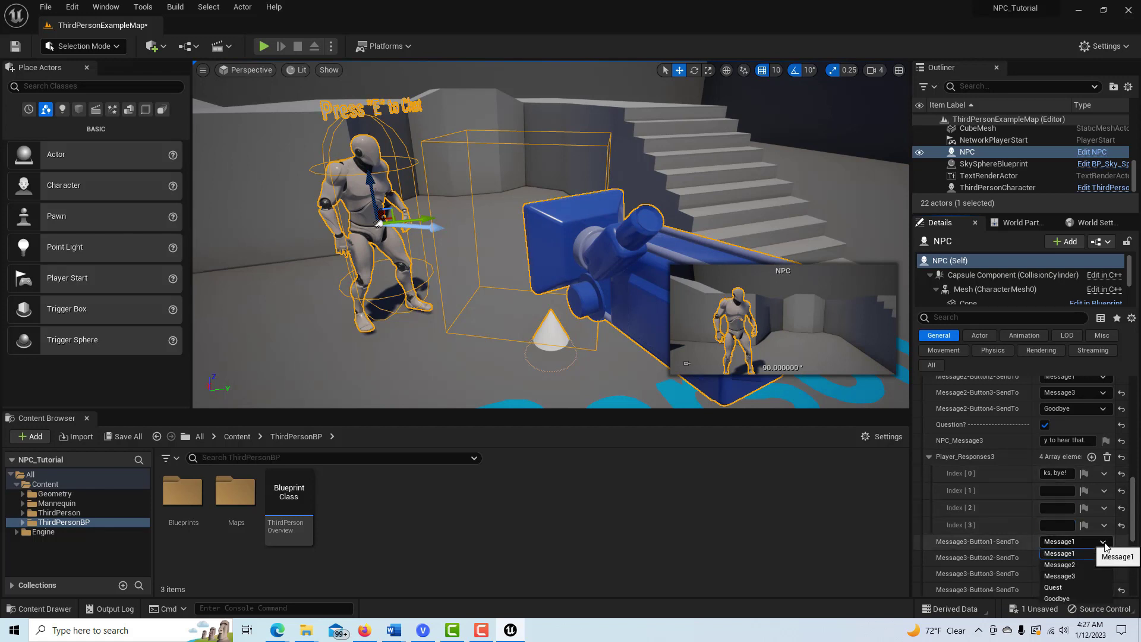
click(1062, 598)
- Review the NPC's Conversation Info, checking the texts, player responses and button SendTo routing of all three messages
drag(1135, 529, 1138, 464)
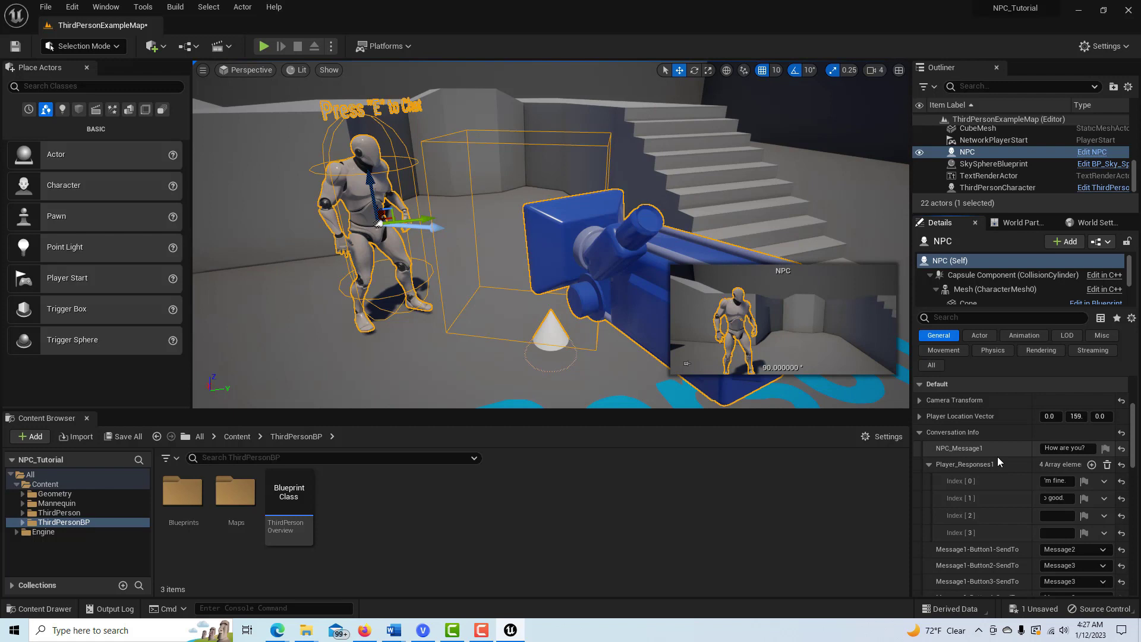
scroll(1136, 432, up, 2)
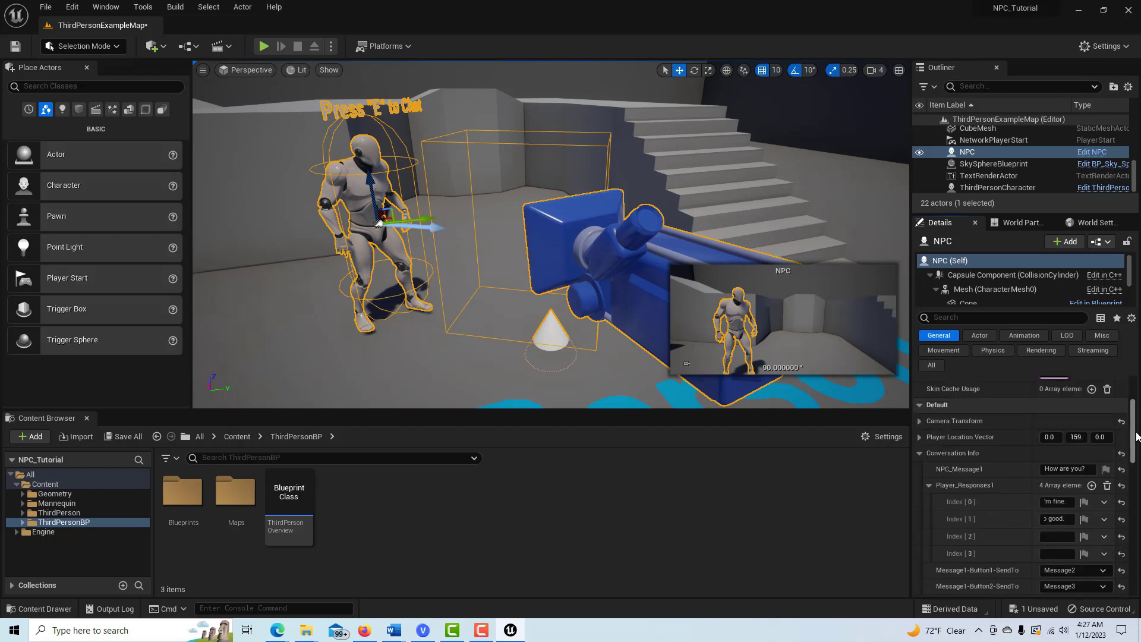
scroll(1136, 436, down, 5)
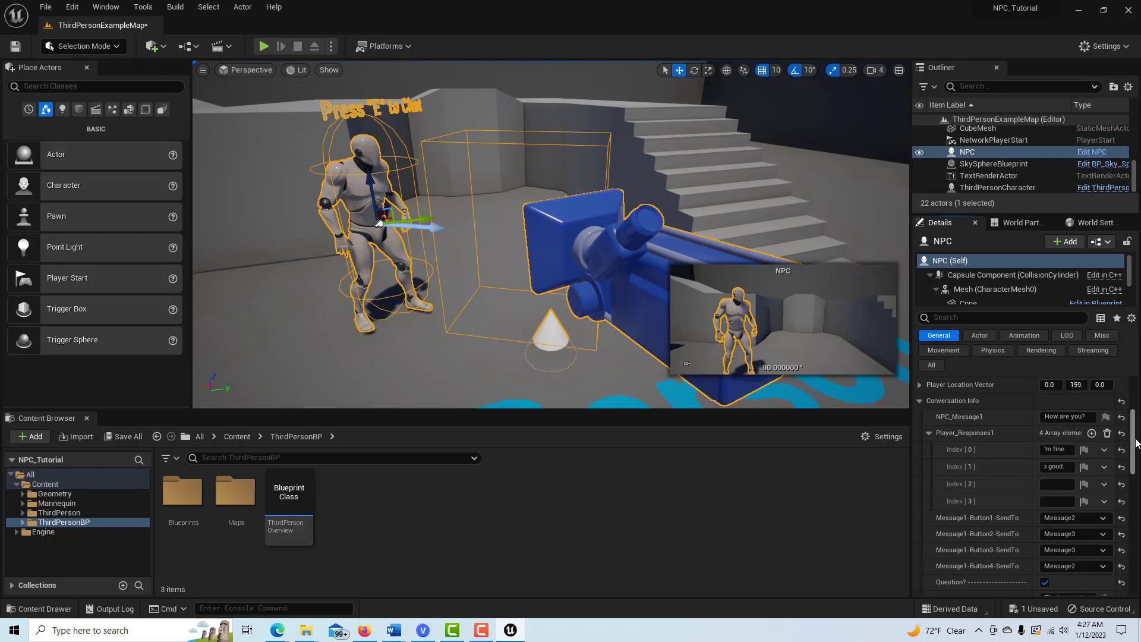
scroll(1134, 440, up, 1)
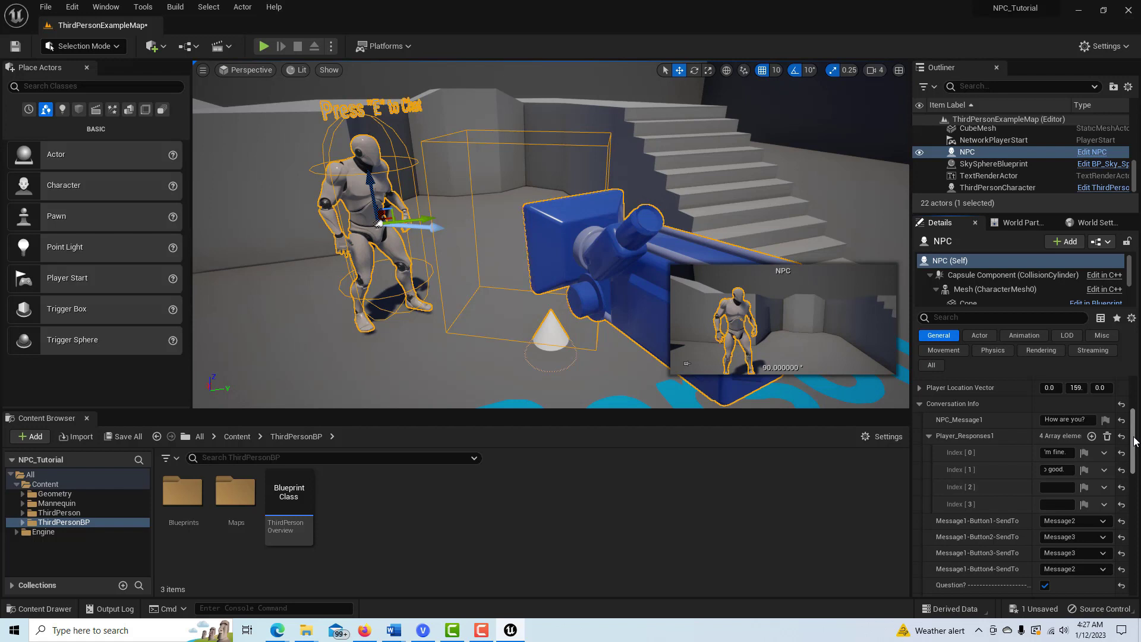
scroll(1135, 439, down, 1)
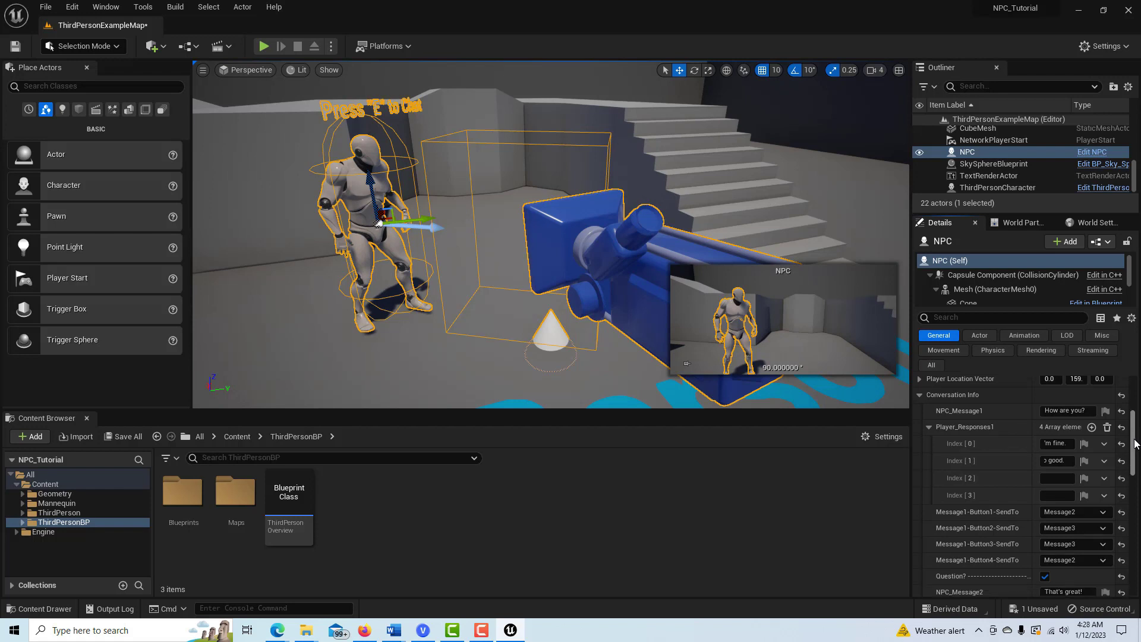
drag(1135, 443, 1137, 467)
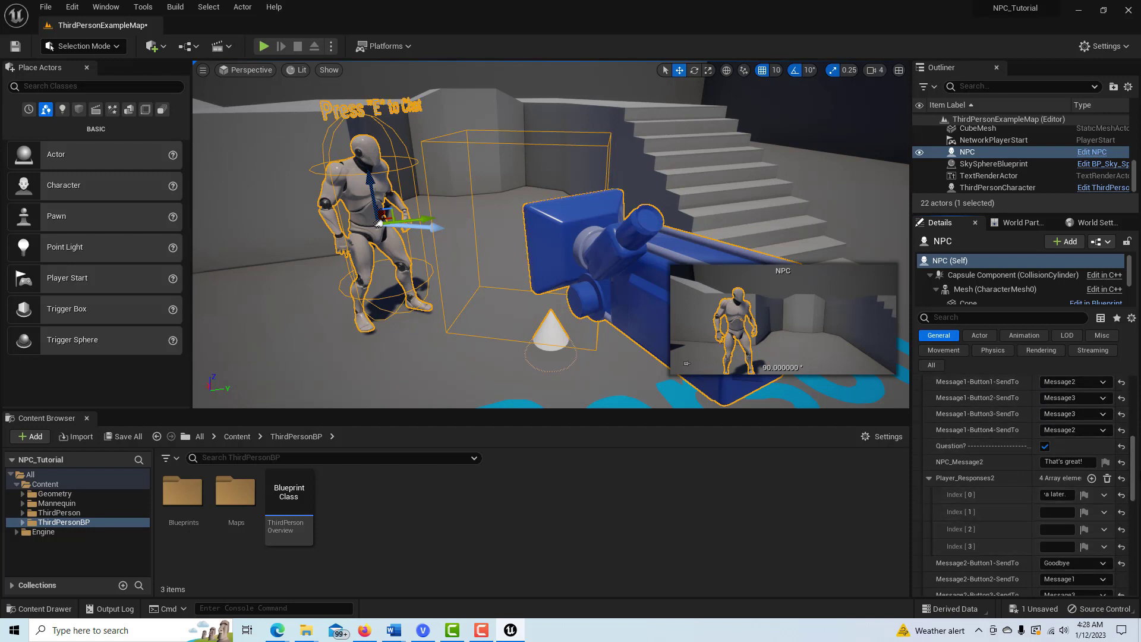
drag(1135, 480, 1130, 454)
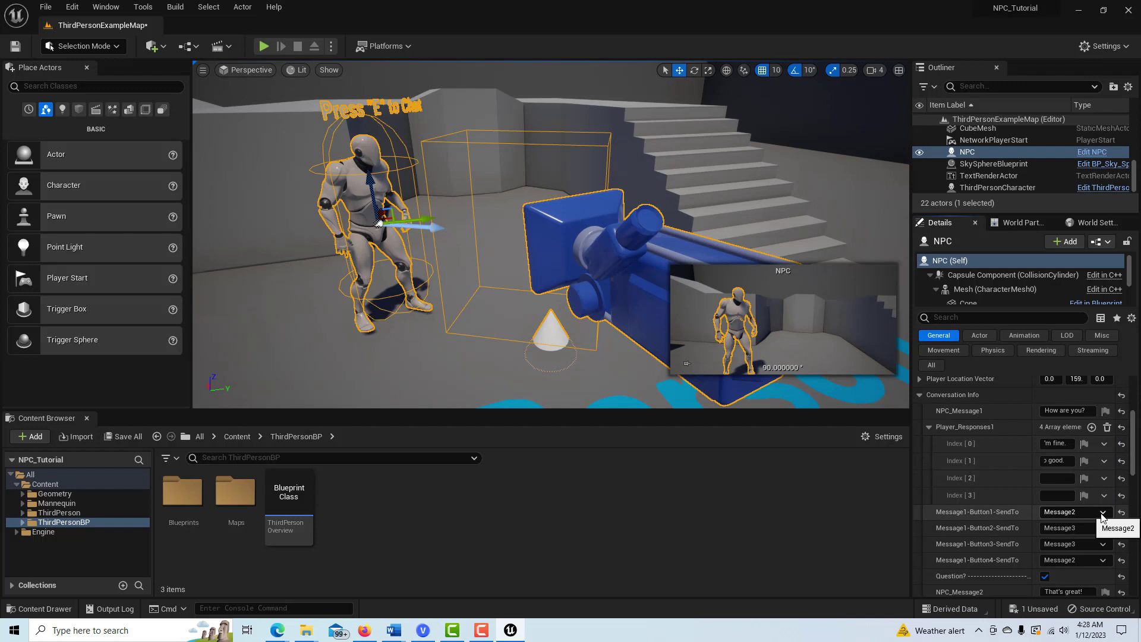
scroll(1048, 524, down, 3)
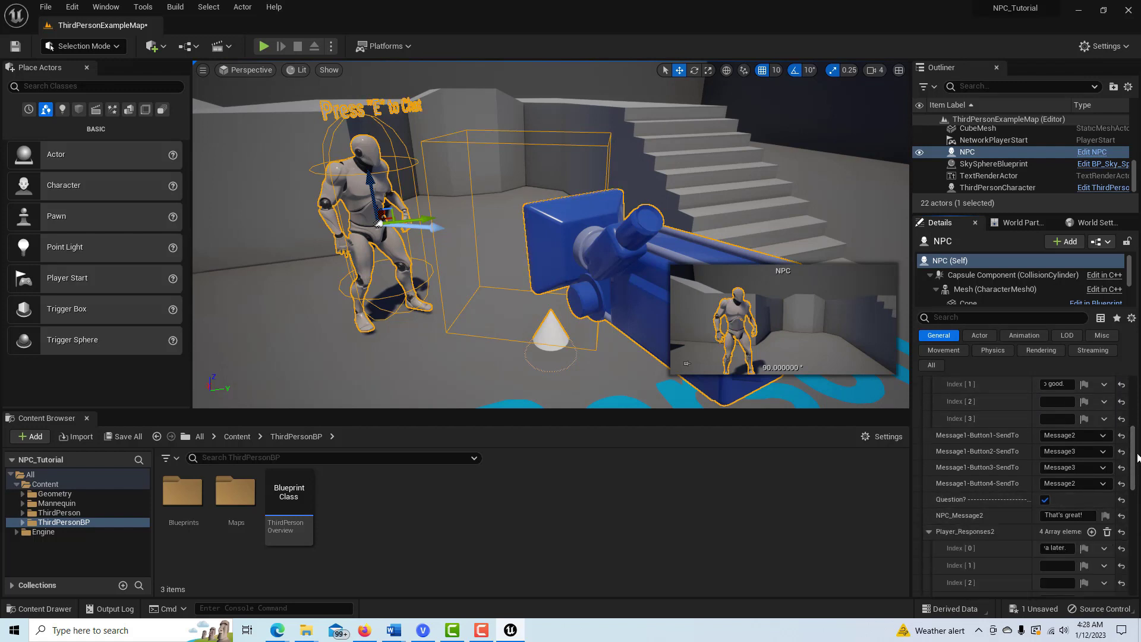
drag(1136, 458, 1133, 446)
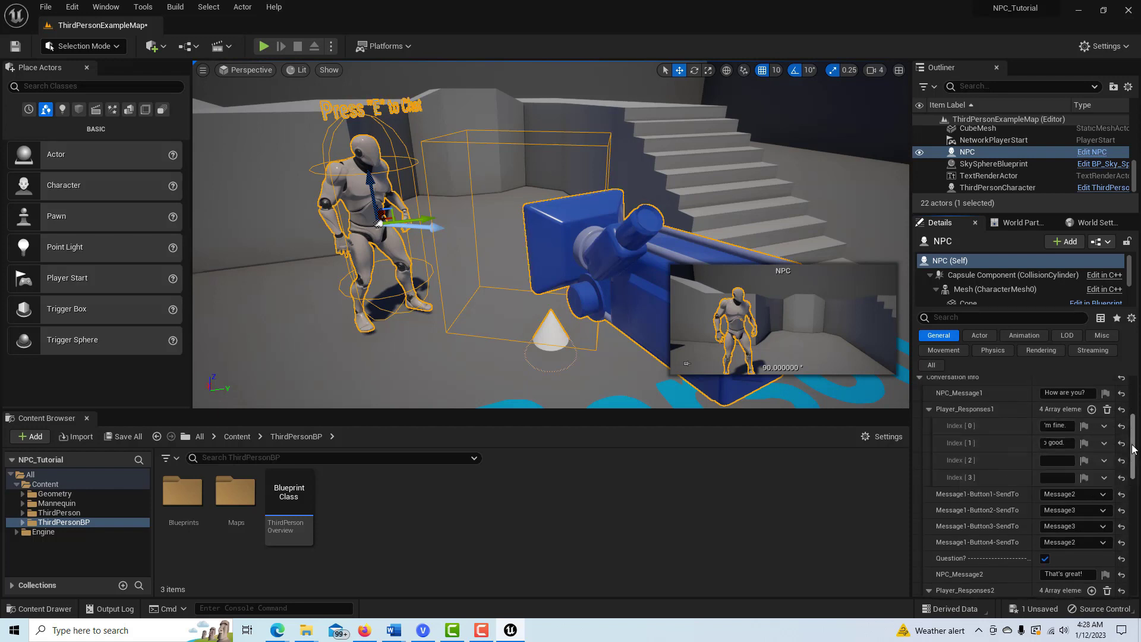
scroll(1111, 463, down, 2)
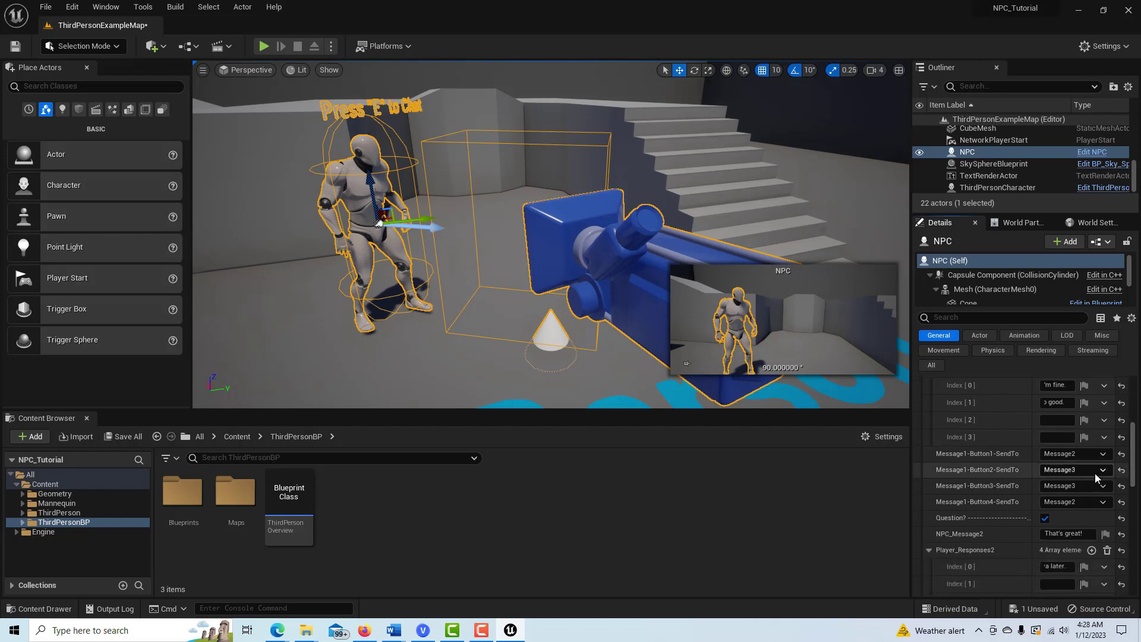
drag(1130, 464, 1132, 500)
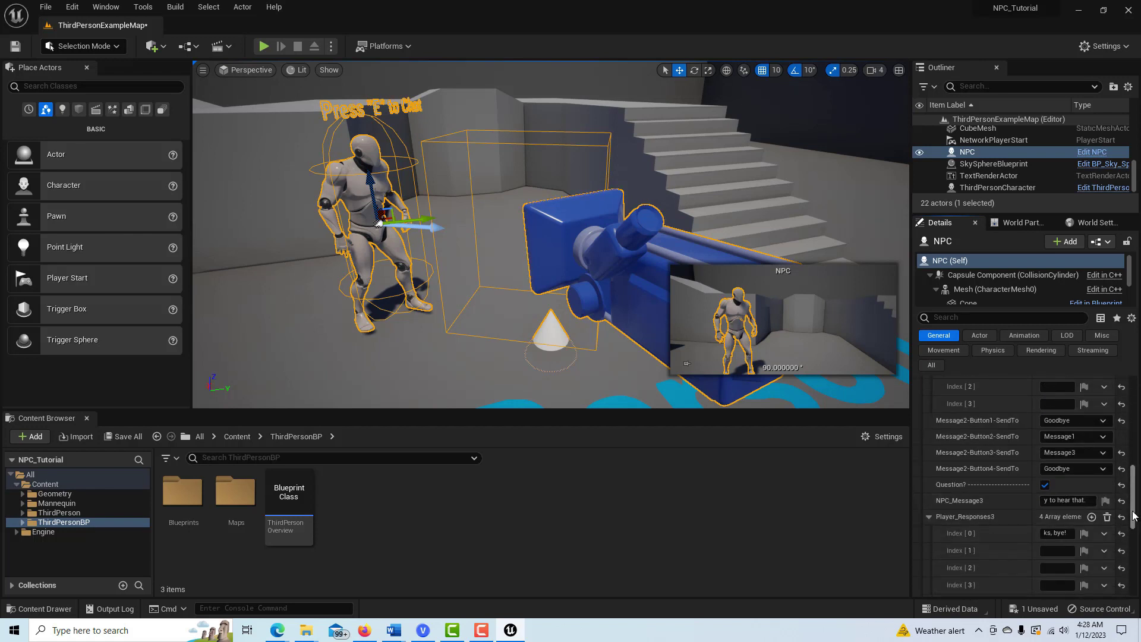
drag(1132, 514, 1132, 493)
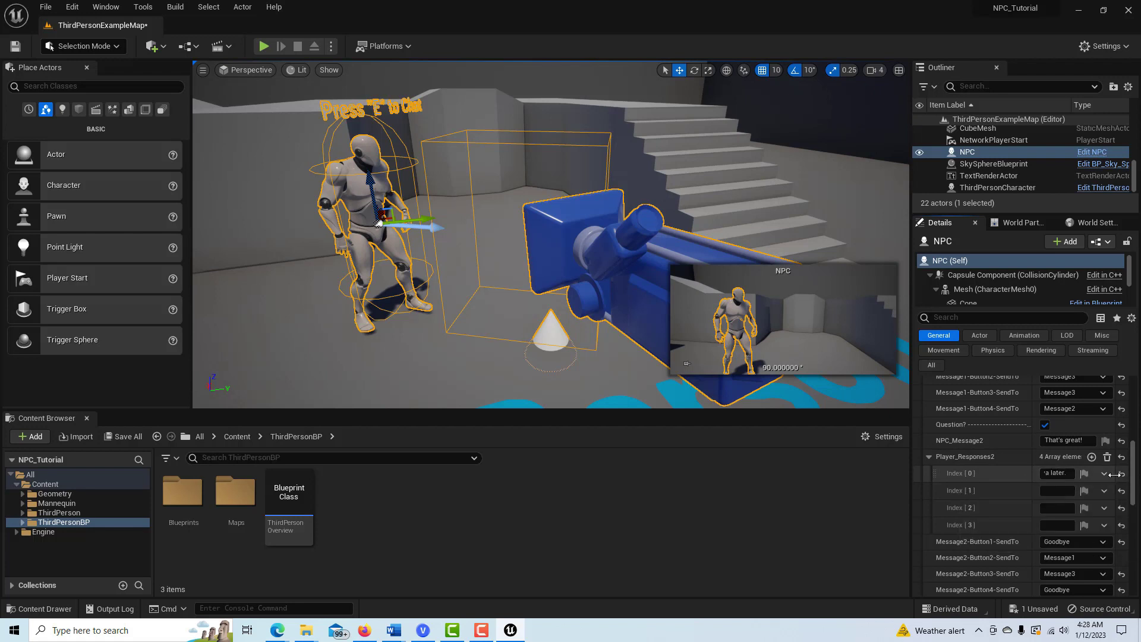
scroll(1135, 484, down, 2)
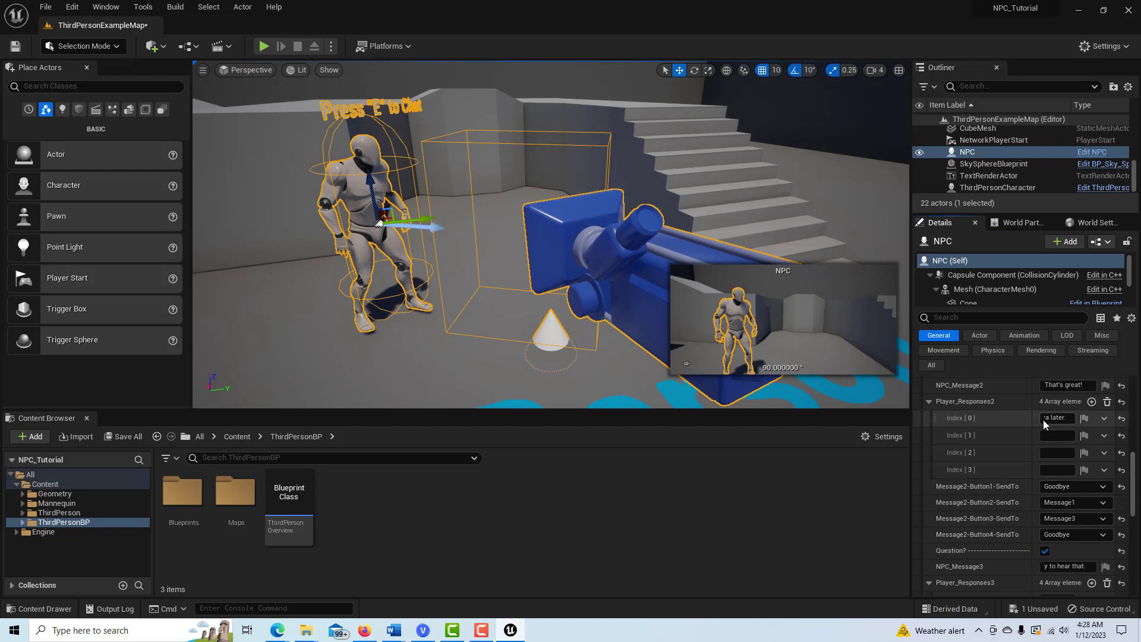
drag(1130, 476, 1130, 500)
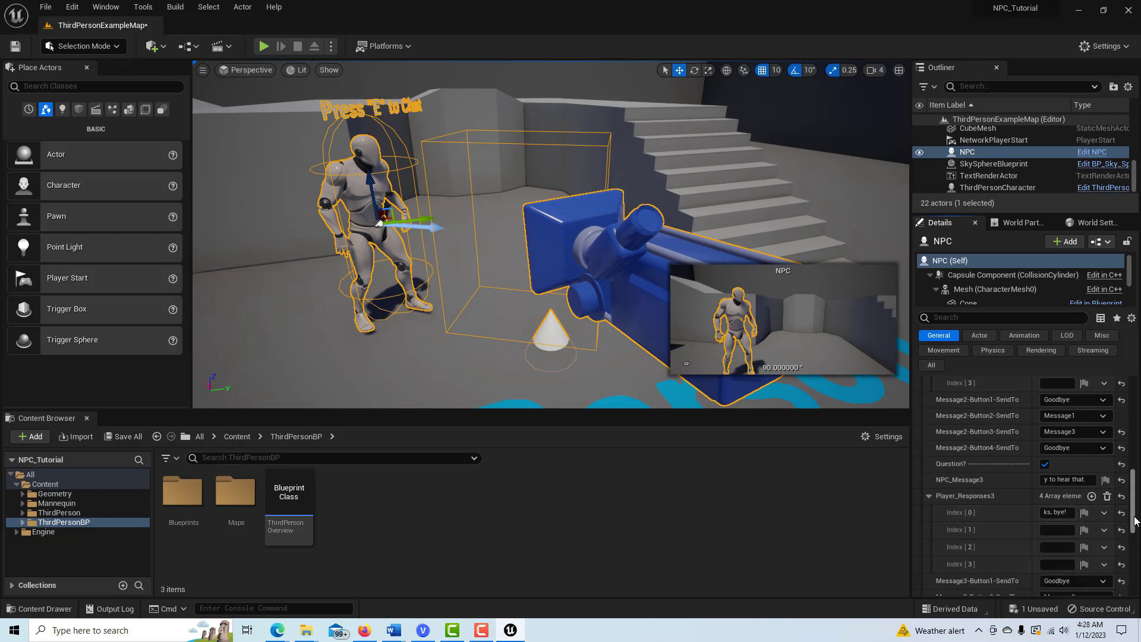
scroll(1133, 512, down, 2)
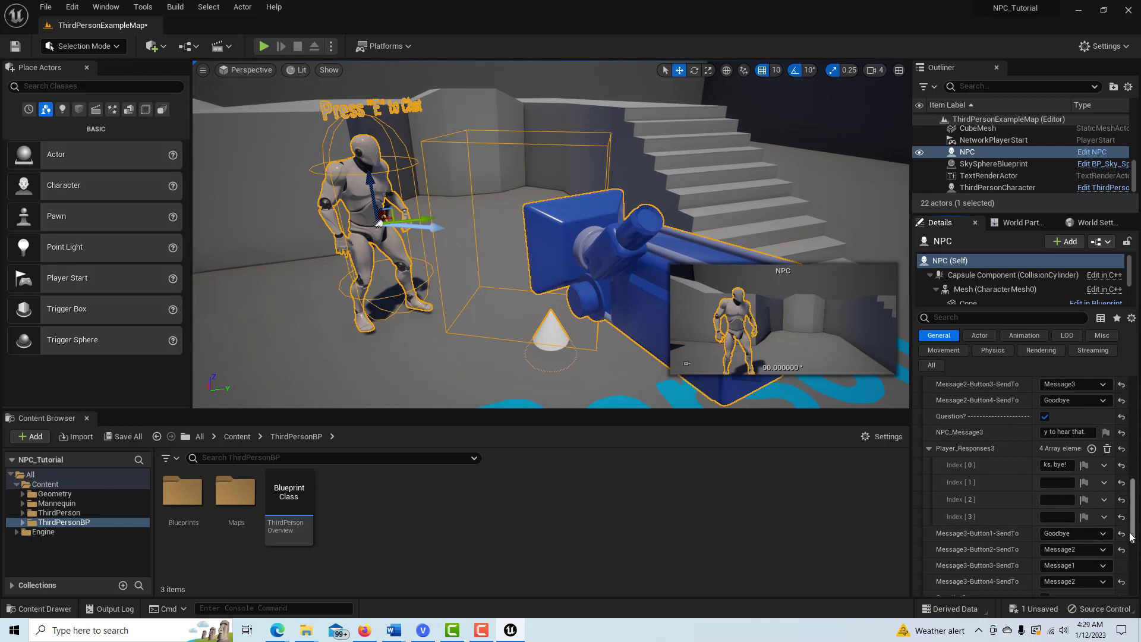
drag(1133, 533, 1126, 484)
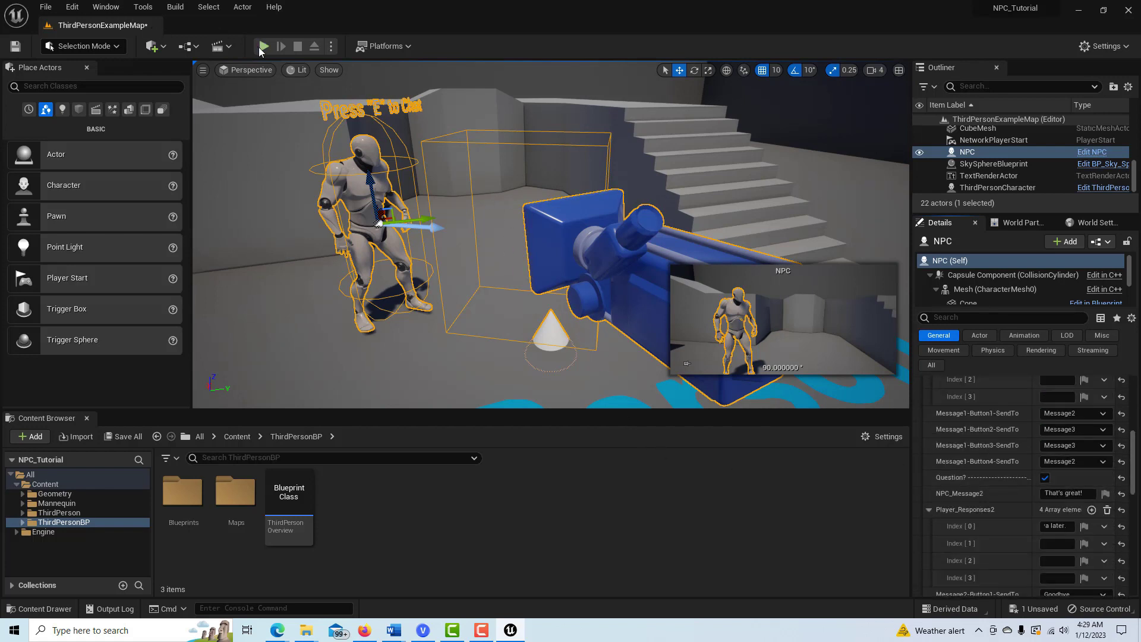
- Play the level, walk to the NPC and chat, answering "I'm fine." and "See ya later."
click(263, 47)
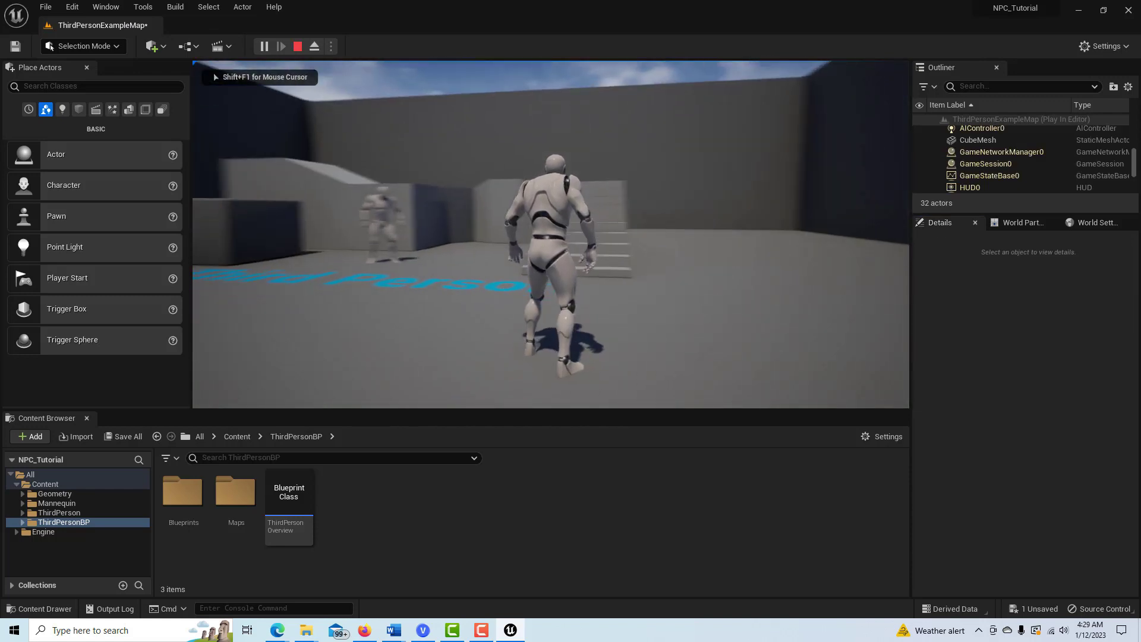
key(w)
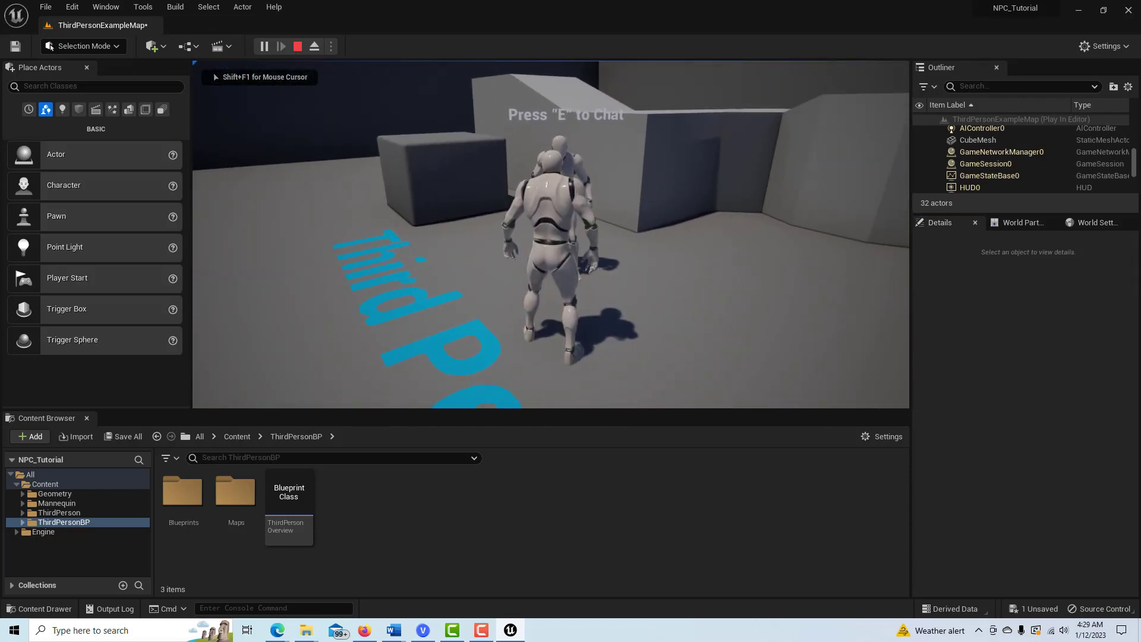
key(e)
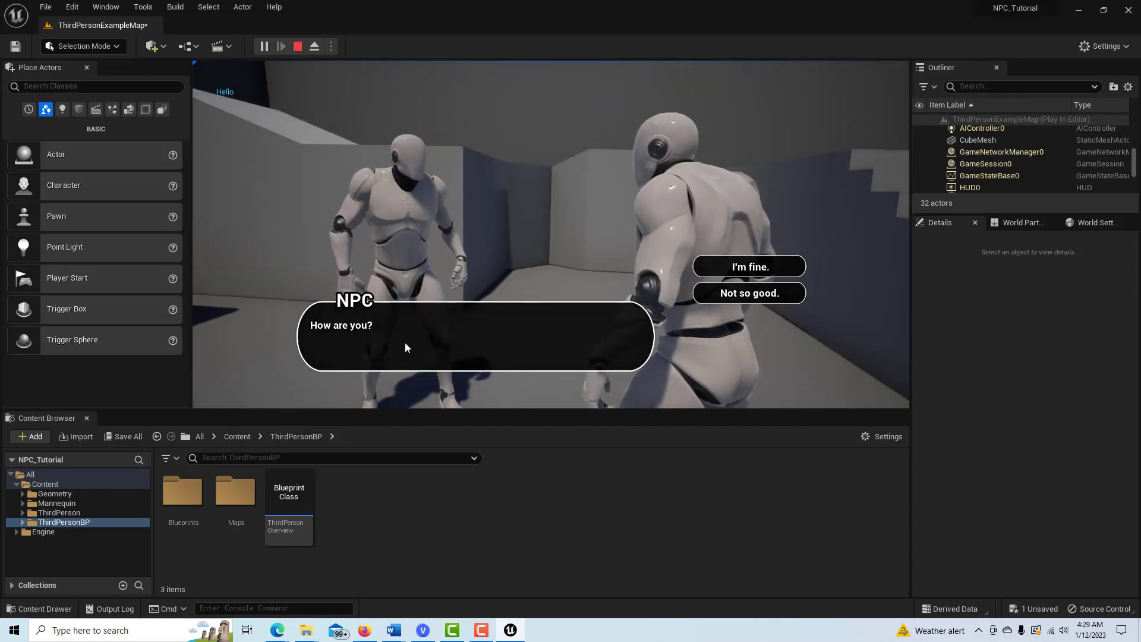
click(767, 273)
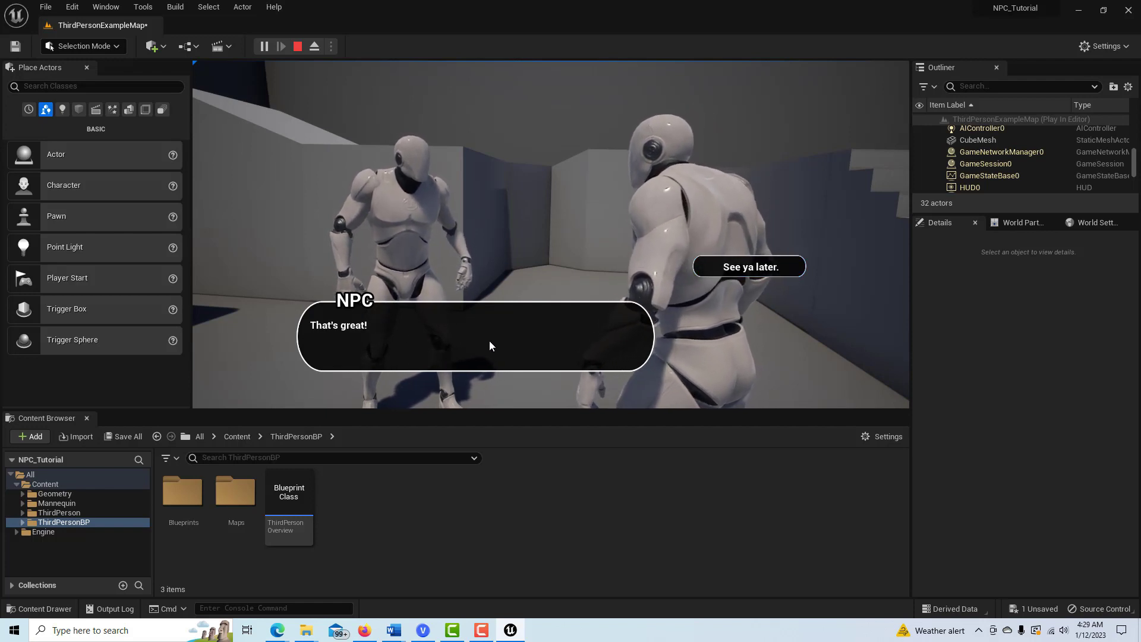
click(744, 272)
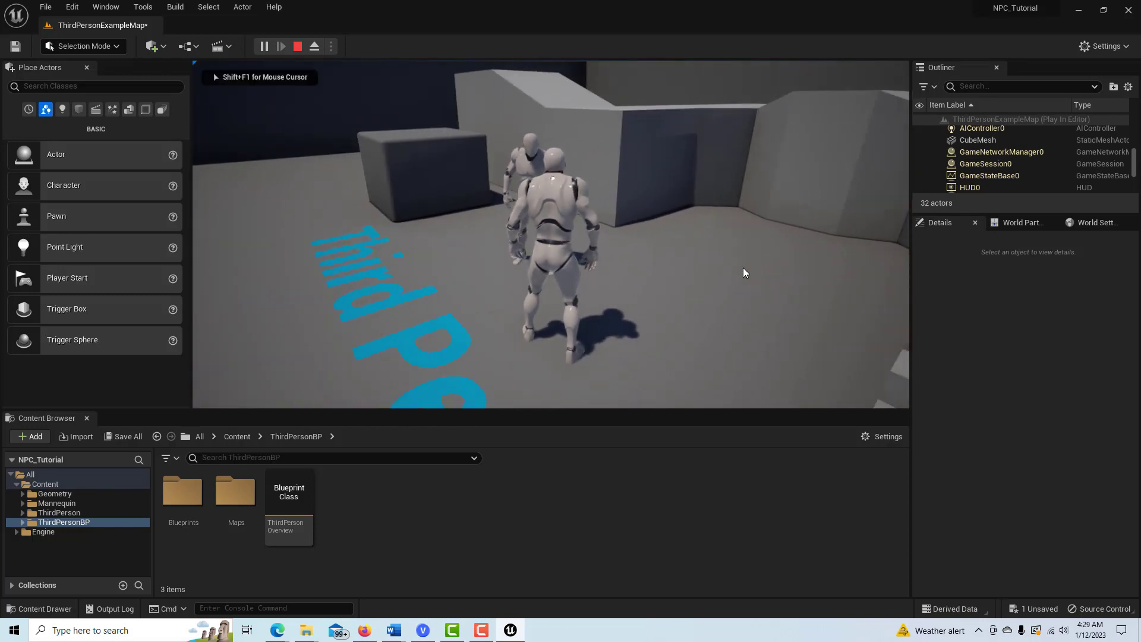
- Chat with the NPC again, answering "Not so good." and "Thanks, bye!", and end the play session
key(w)
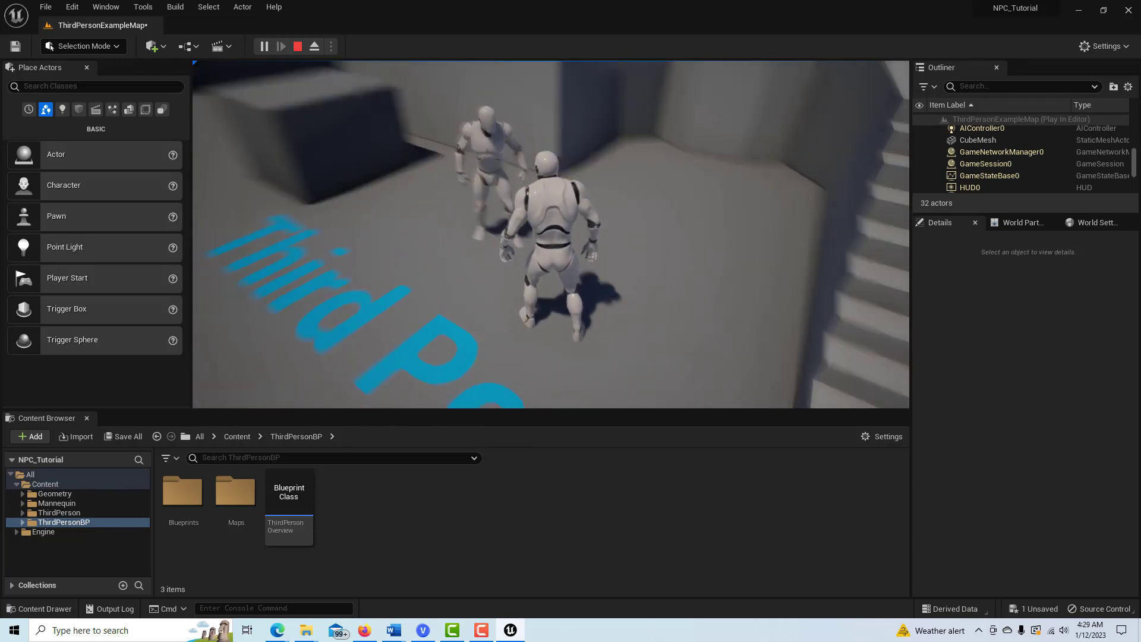
key(w)
key(w)
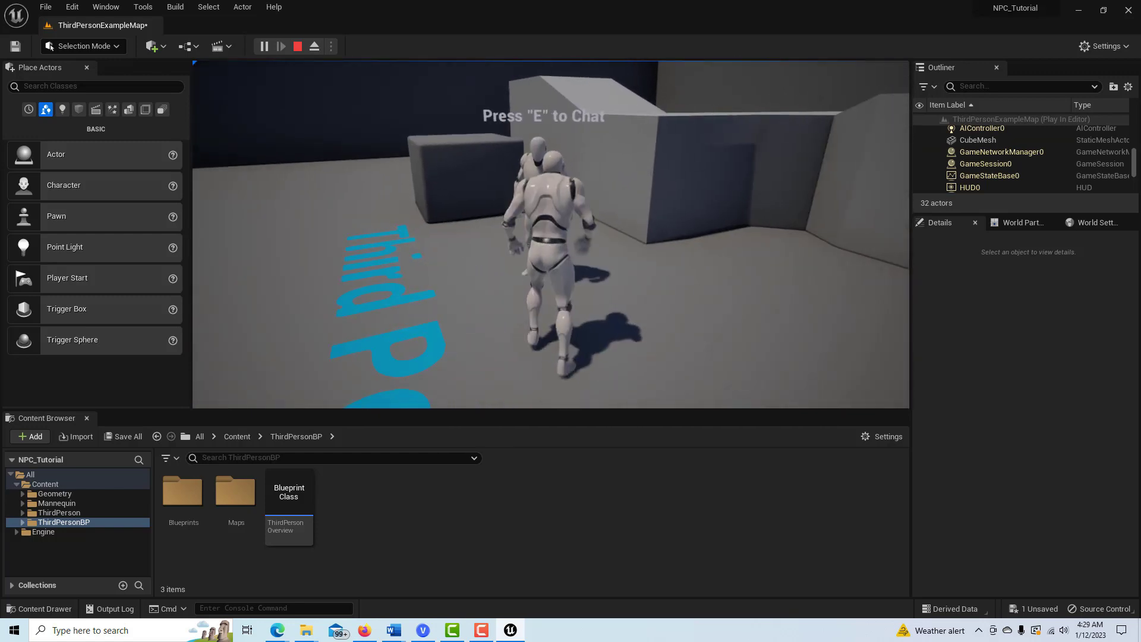
key(e)
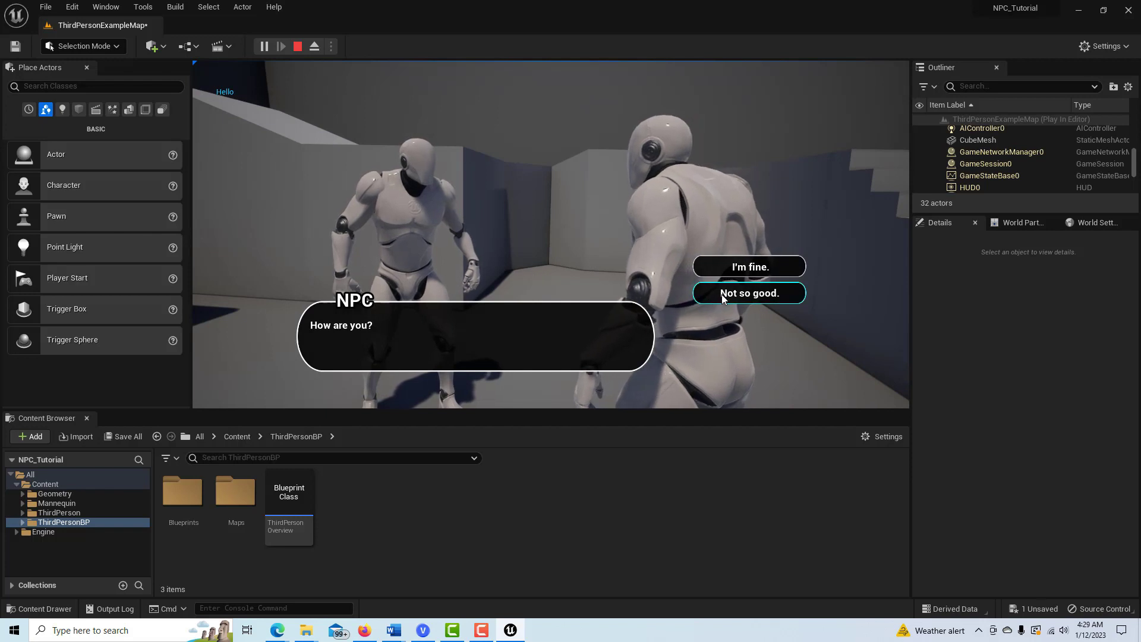
click(775, 295)
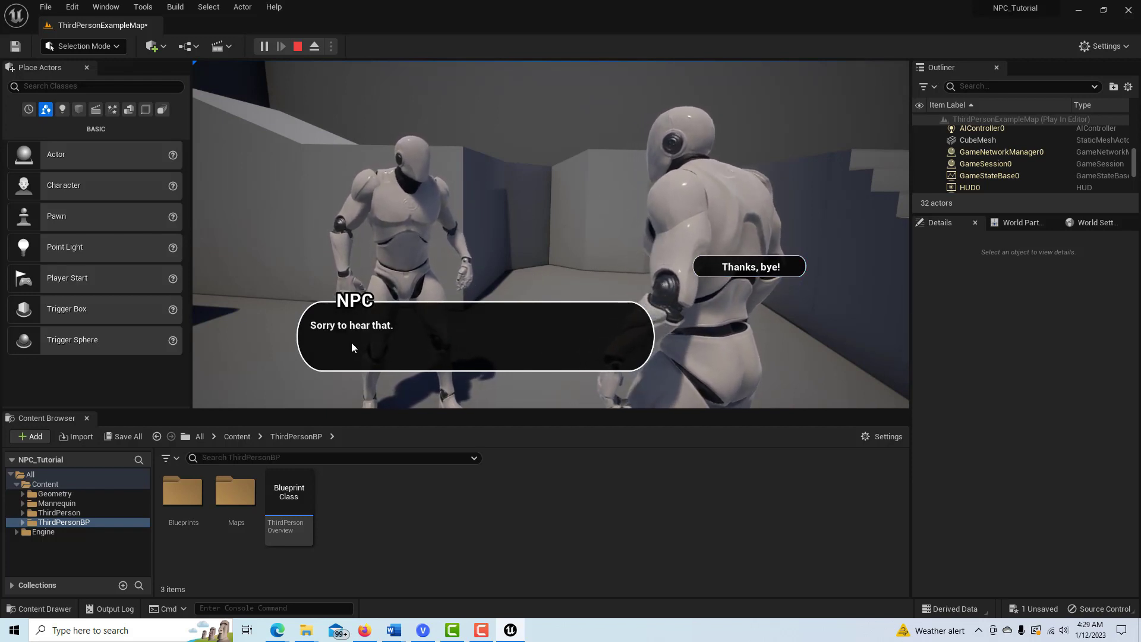
click(776, 270)
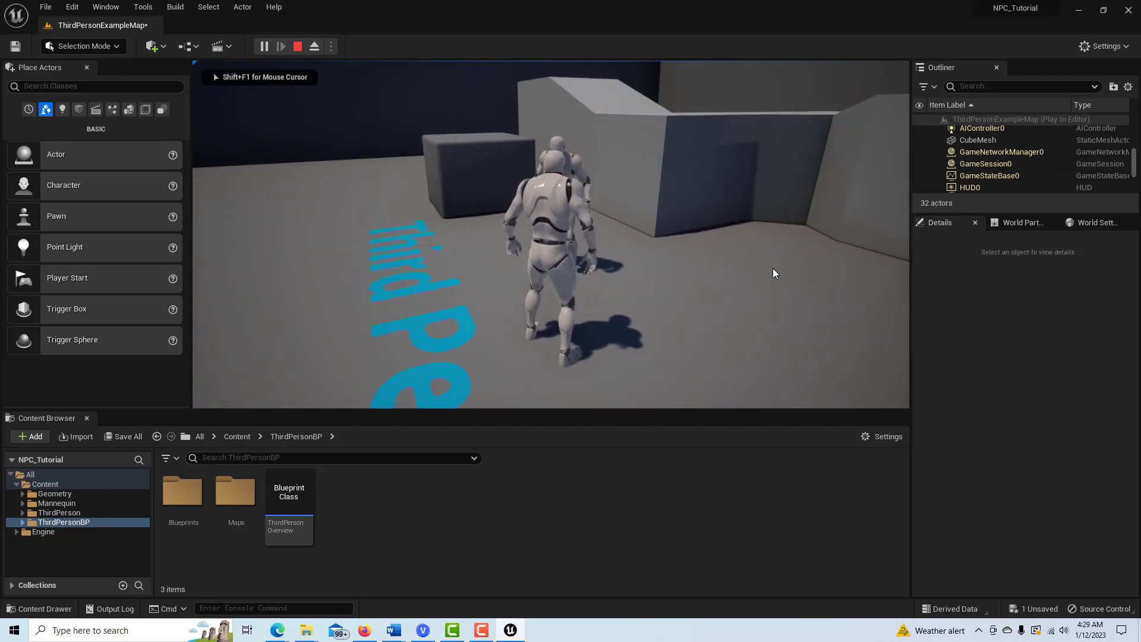
key(w)
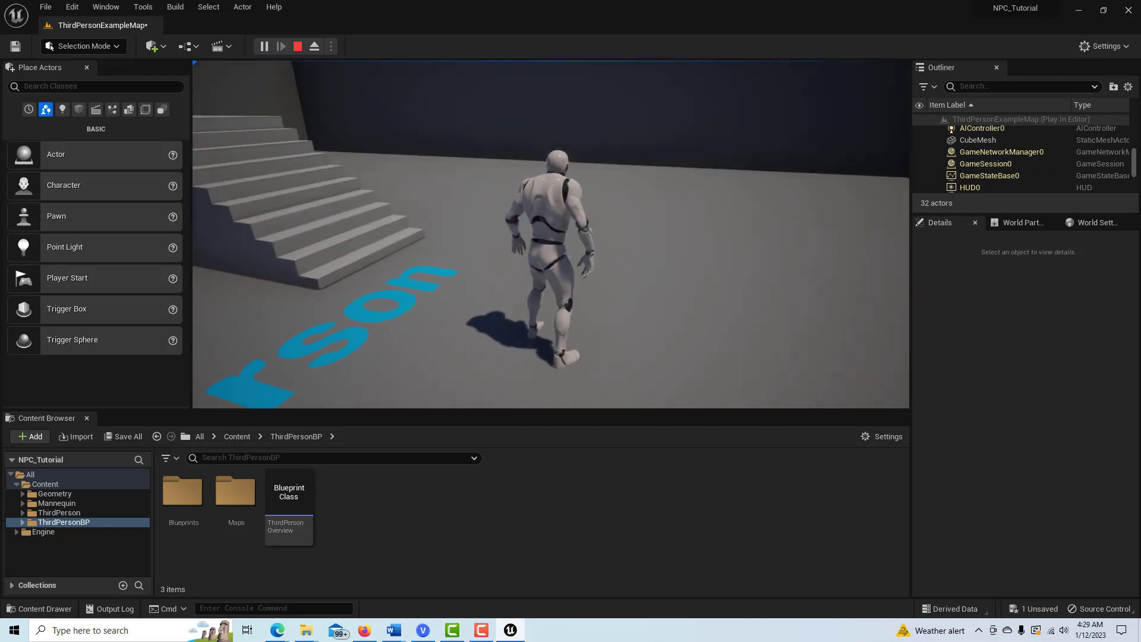
key(Escape)
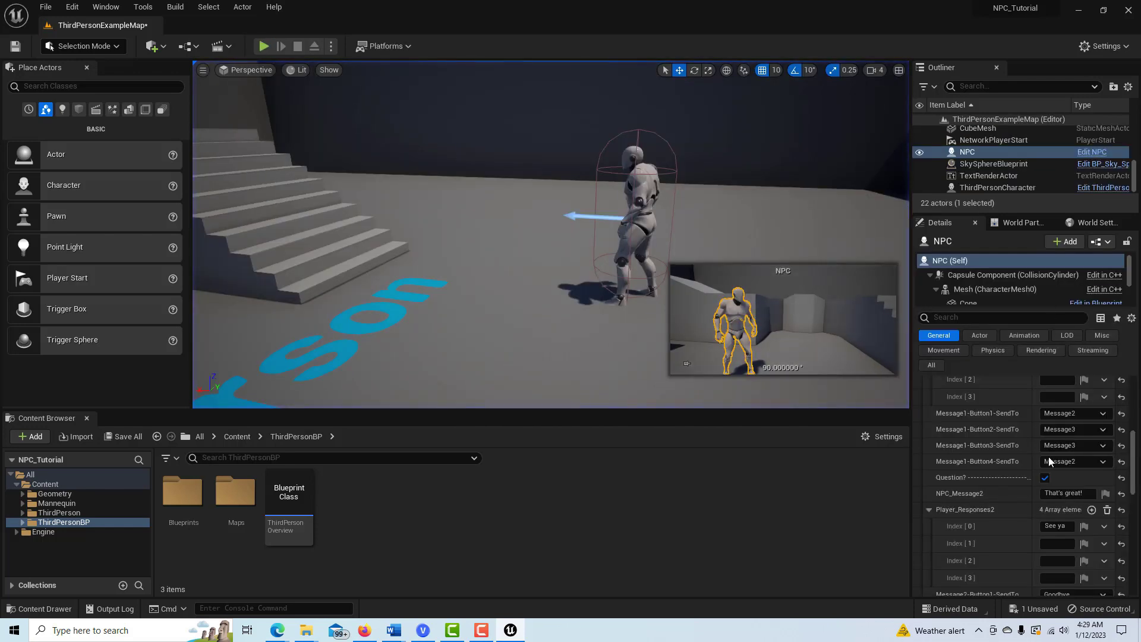
- Open the NPC_Dialogue widget blueprint from the Content folder and bring up an overview of its Event Graph
scroll(1021, 472, down, 10)
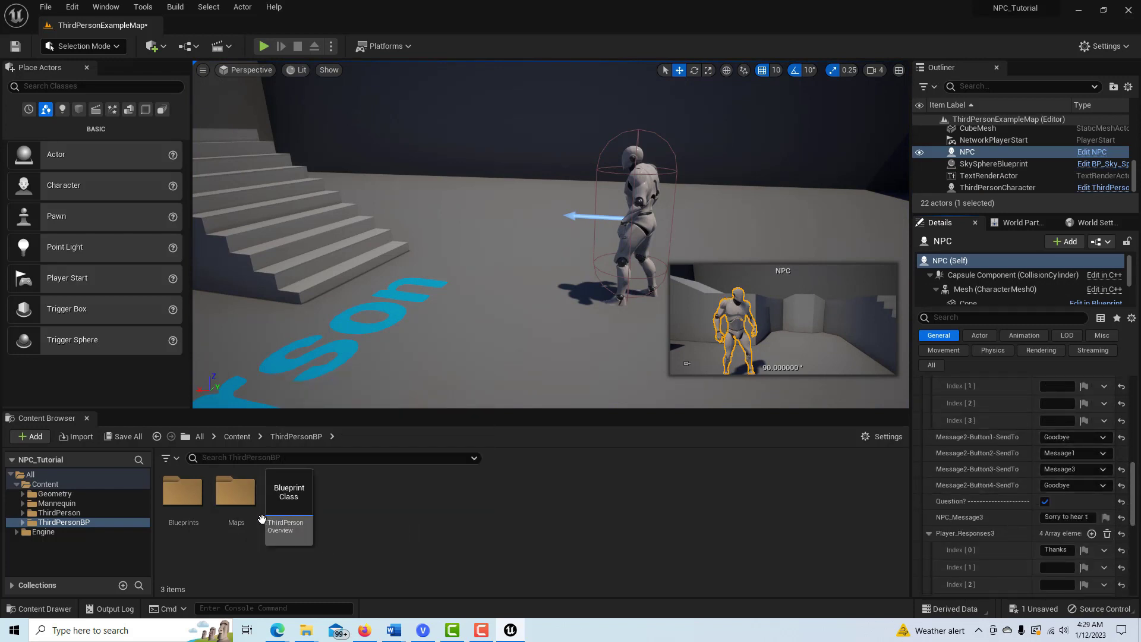
double_click(64, 484)
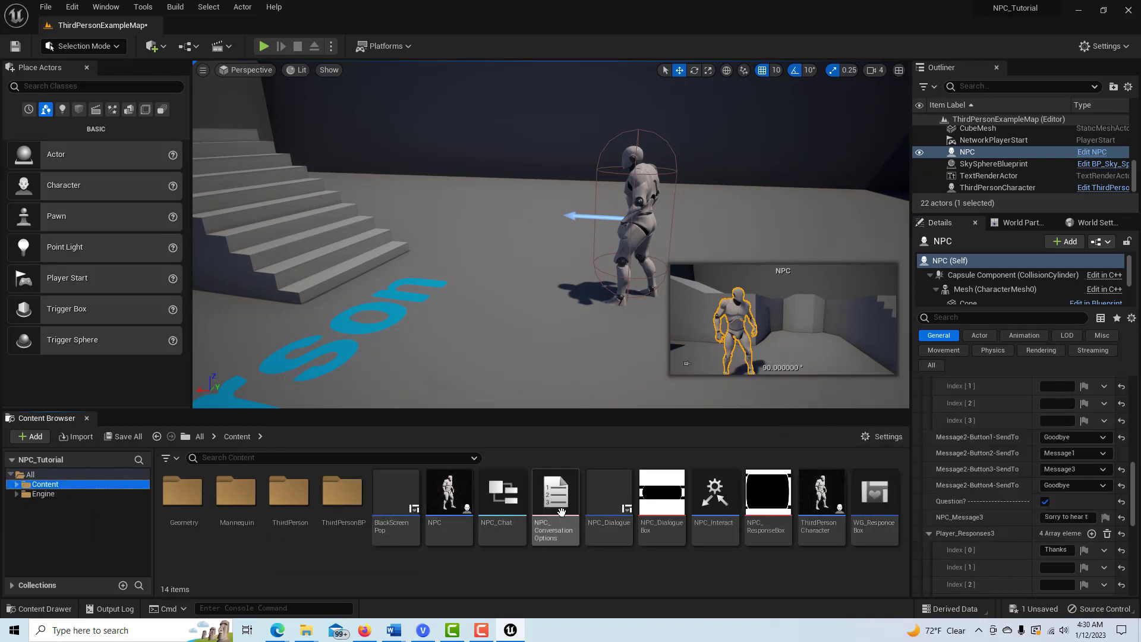
click(599, 507)
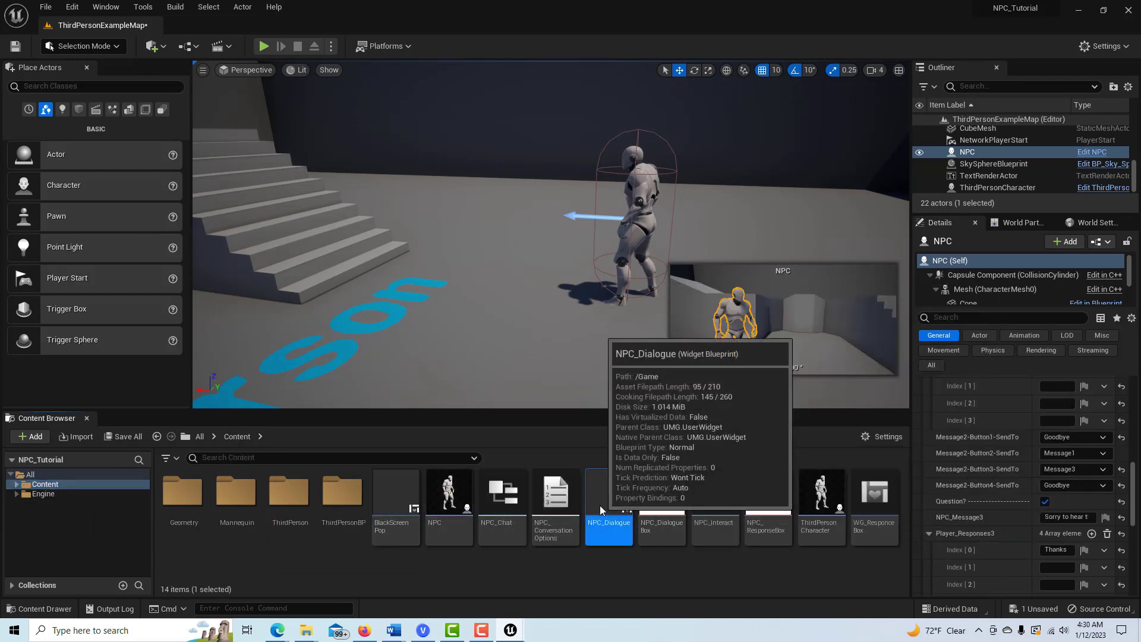
double_click(600, 505)
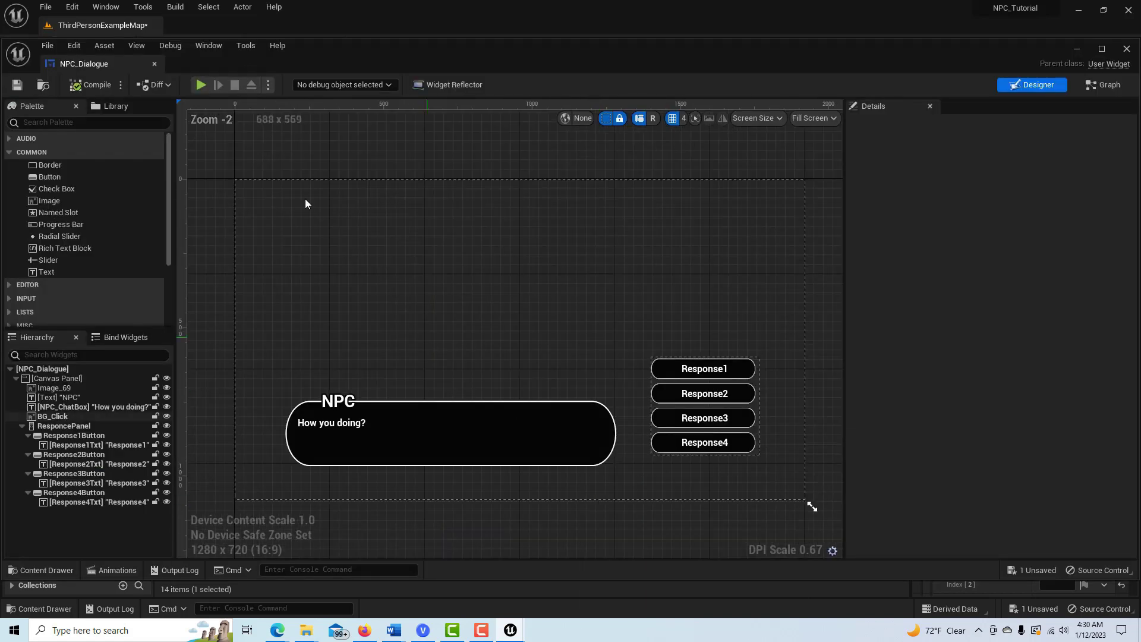
click(1103, 85)
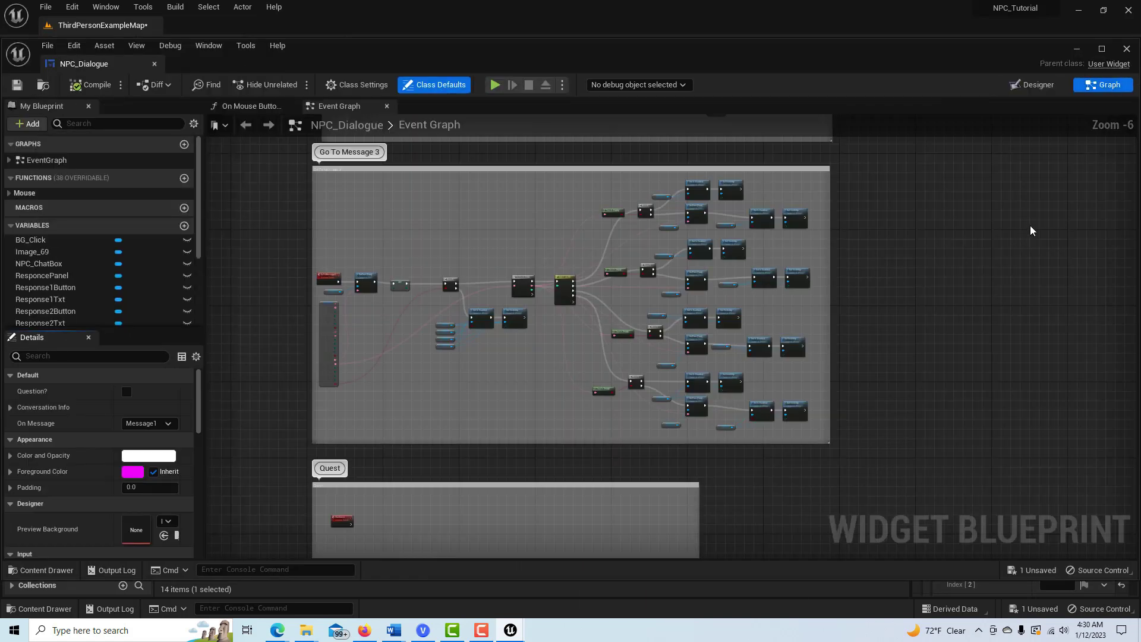
scroll(618, 373, down, 6)
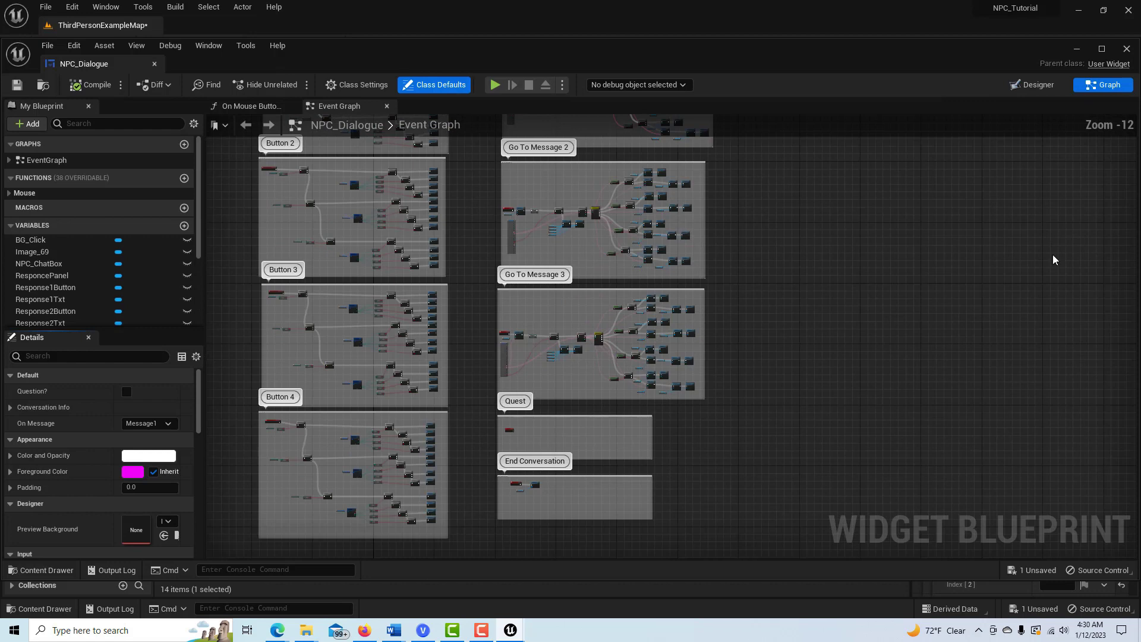
- Examine the Button 1 and Button 2 node groups in the NPC_Dialogue Event Graph
right_drag(619, 362, 784, 516)
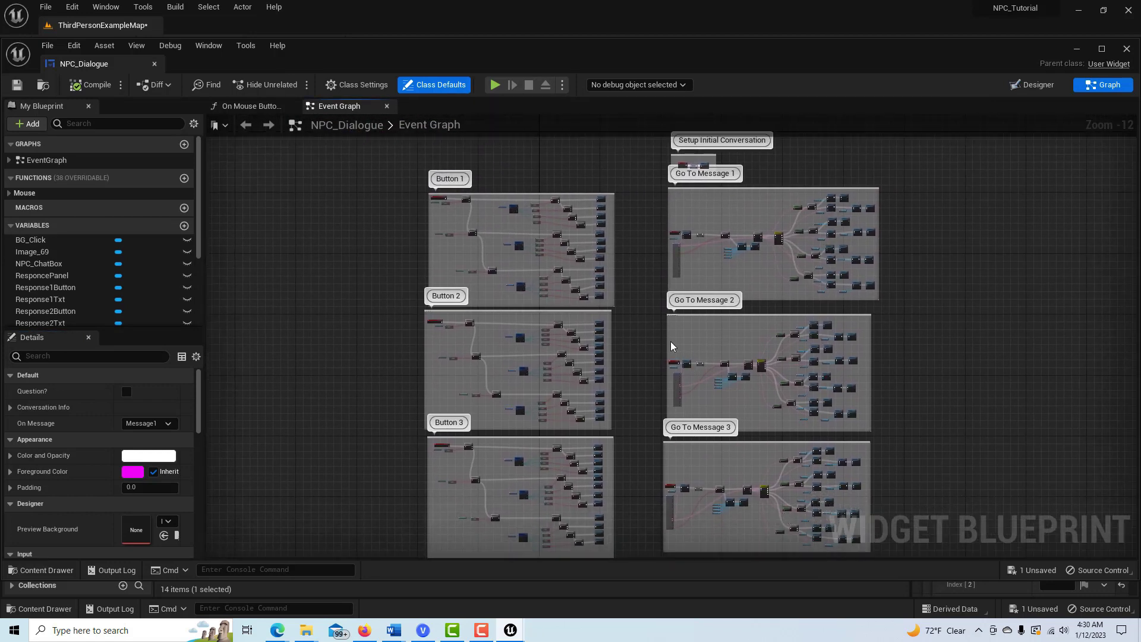
scroll(661, 331, up, 3)
right_drag(612, 267, 733, 412)
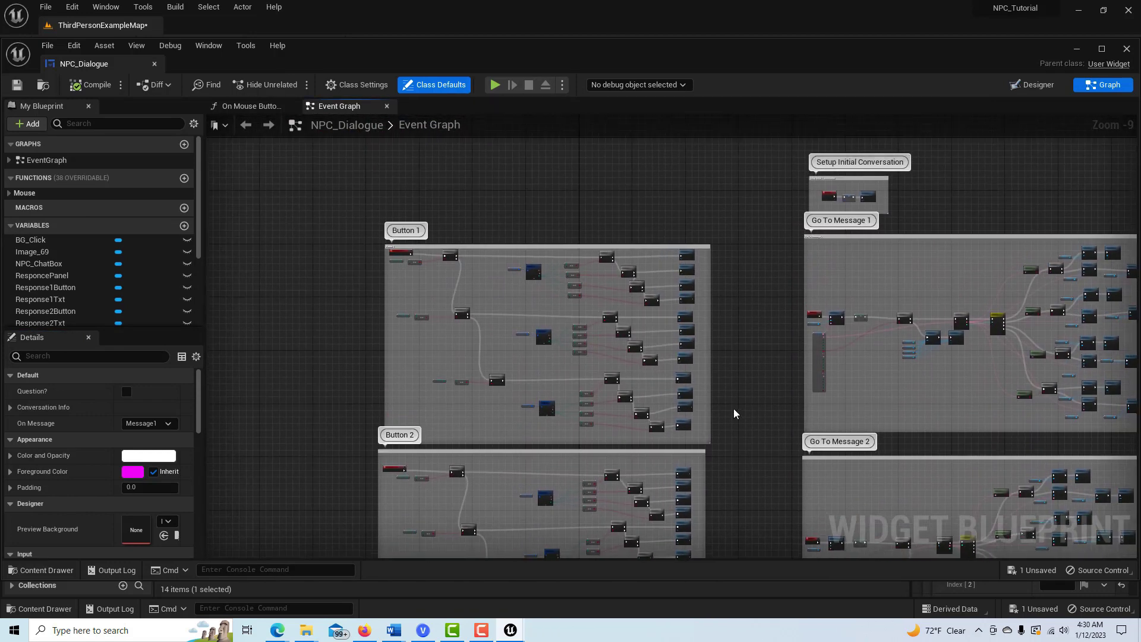
scroll(730, 409, up, 4)
scroll(731, 408, down, 2)
right_drag(738, 364, 811, 340)
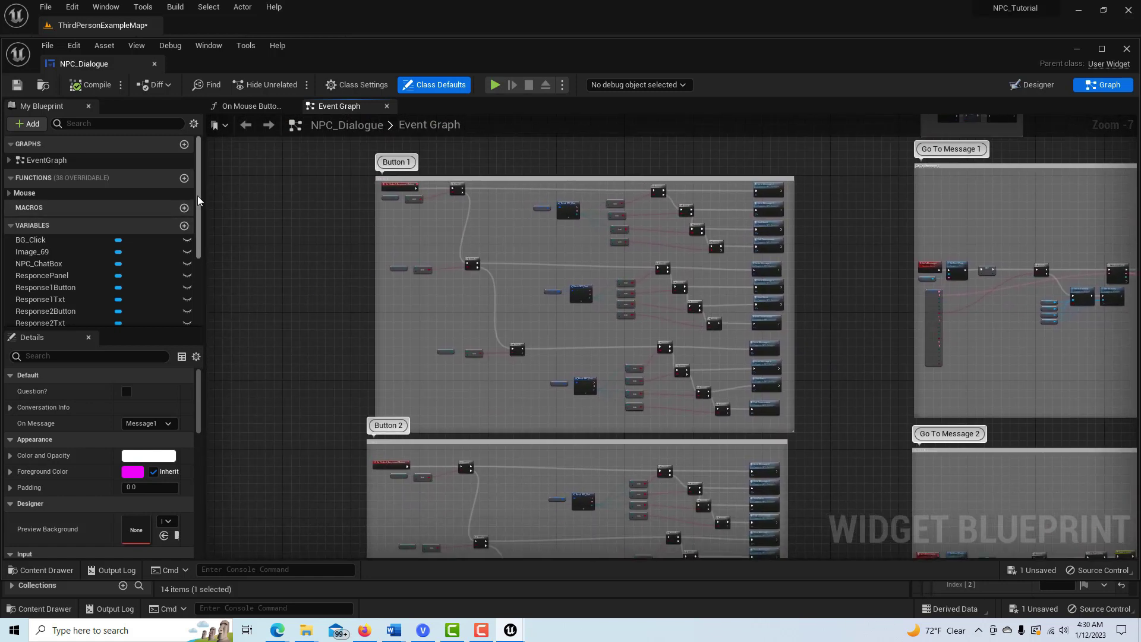
- Inspect the Go To Message node groups, zooming in on the Switch on Int node and its Text Is Empty branches
scroll(198, 199, down, 3)
scroll(853, 306, down, 5)
right_drag(857, 314, 710, 177)
right_drag(1073, 350, 1063, 441)
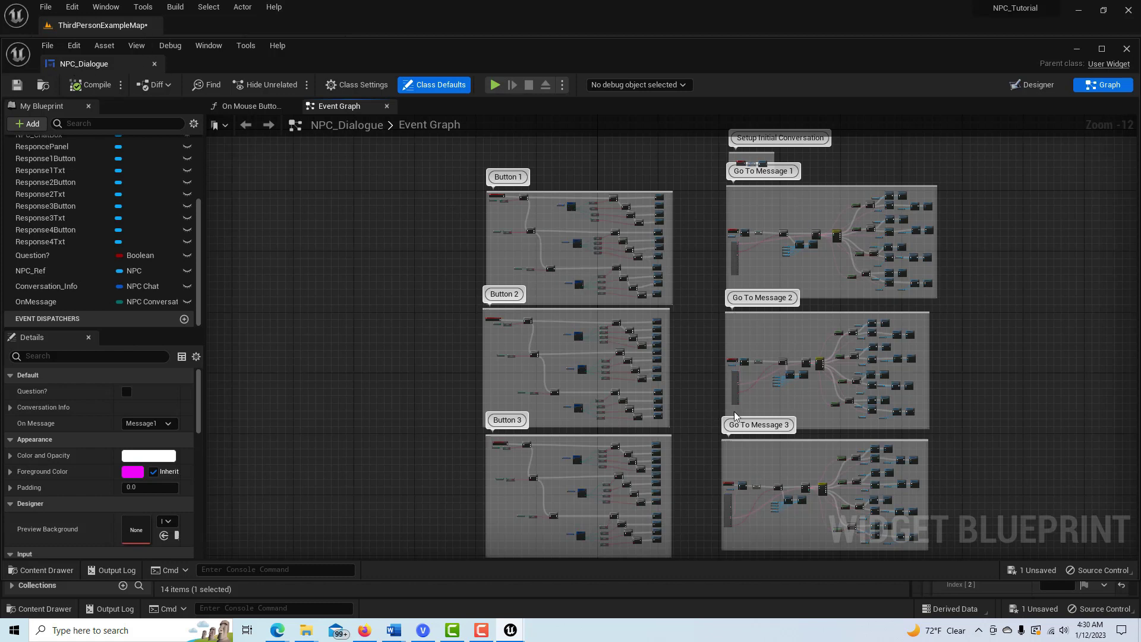
scroll(995, 302, up, 10)
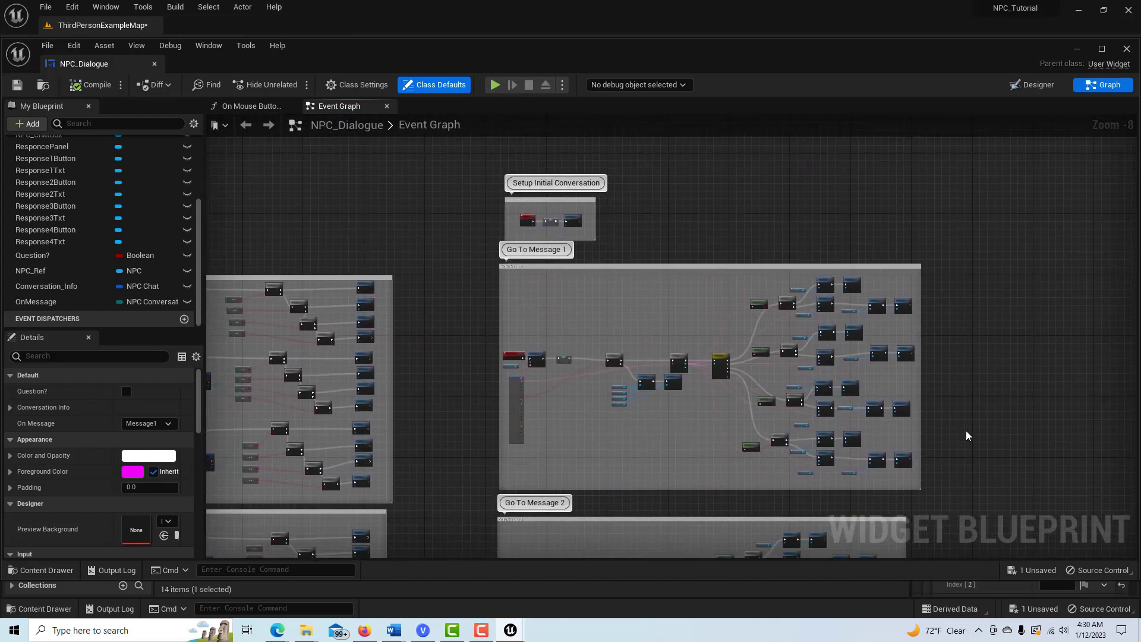
right_drag(786, 320, 1013, 409)
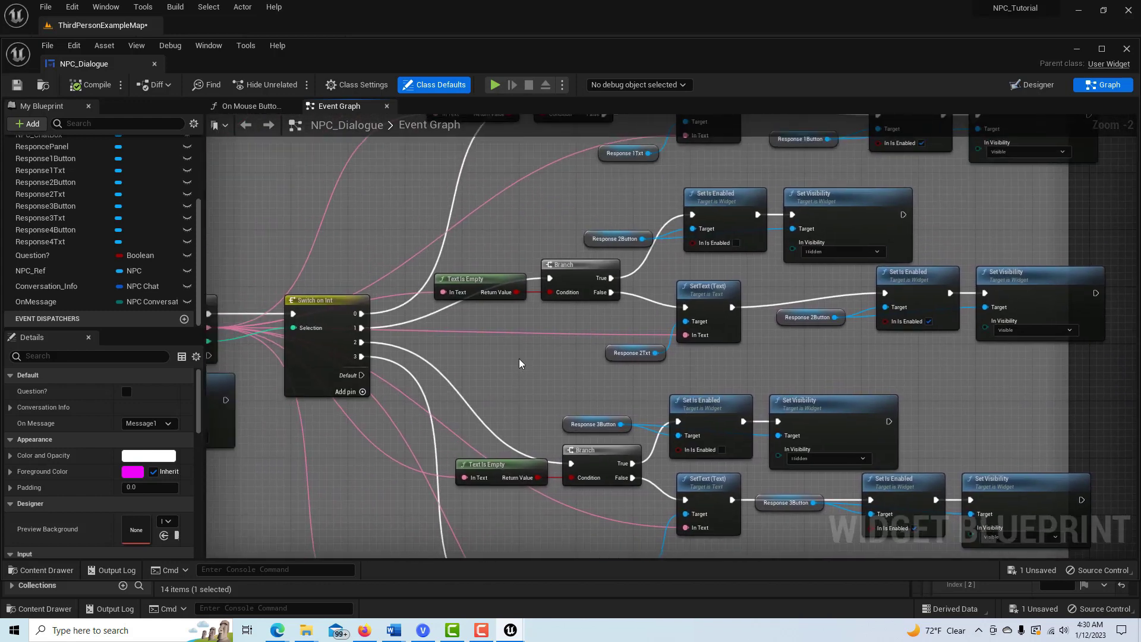
scroll(520, 364, up, 2)
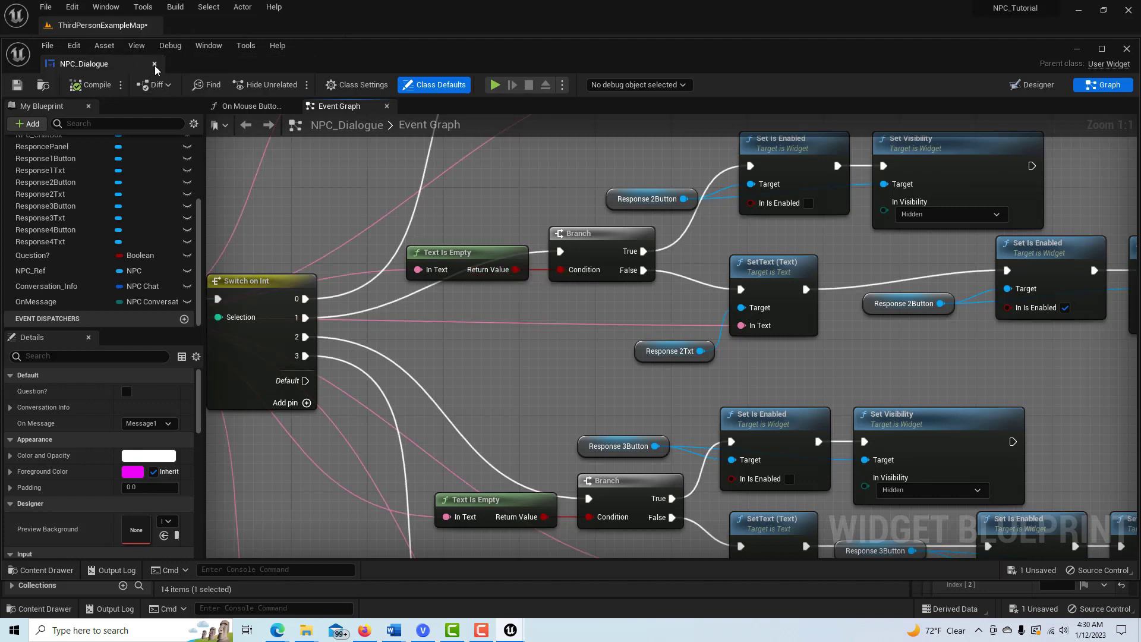
- Return to the level editor and look over the NPC's Conversation Info and its message routing
click(101, 25)
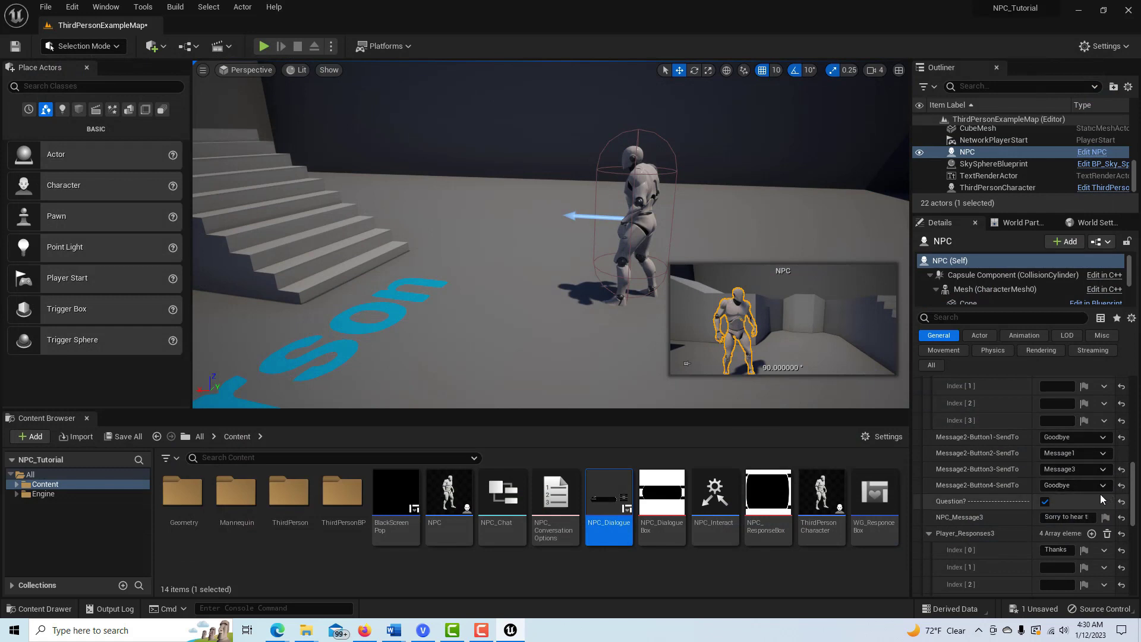
scroll(1082, 470, up, 2)
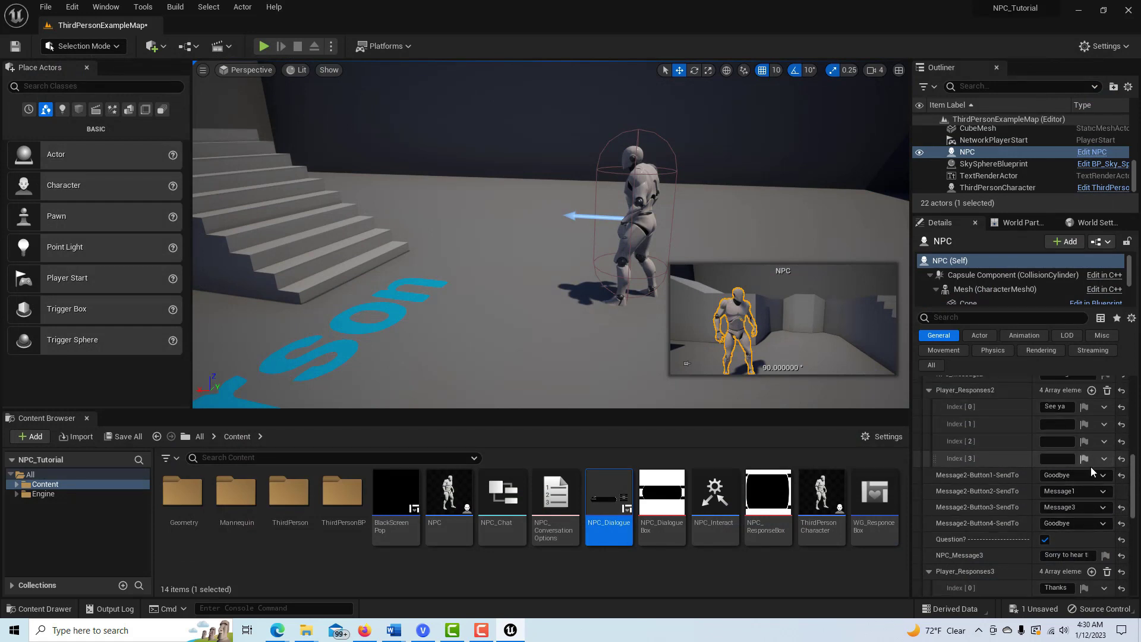
scroll(1122, 441, up, 2)
scroll(1123, 441, up, 5)
scroll(1043, 428, down, 1)
scroll(1043, 464, up, 1)
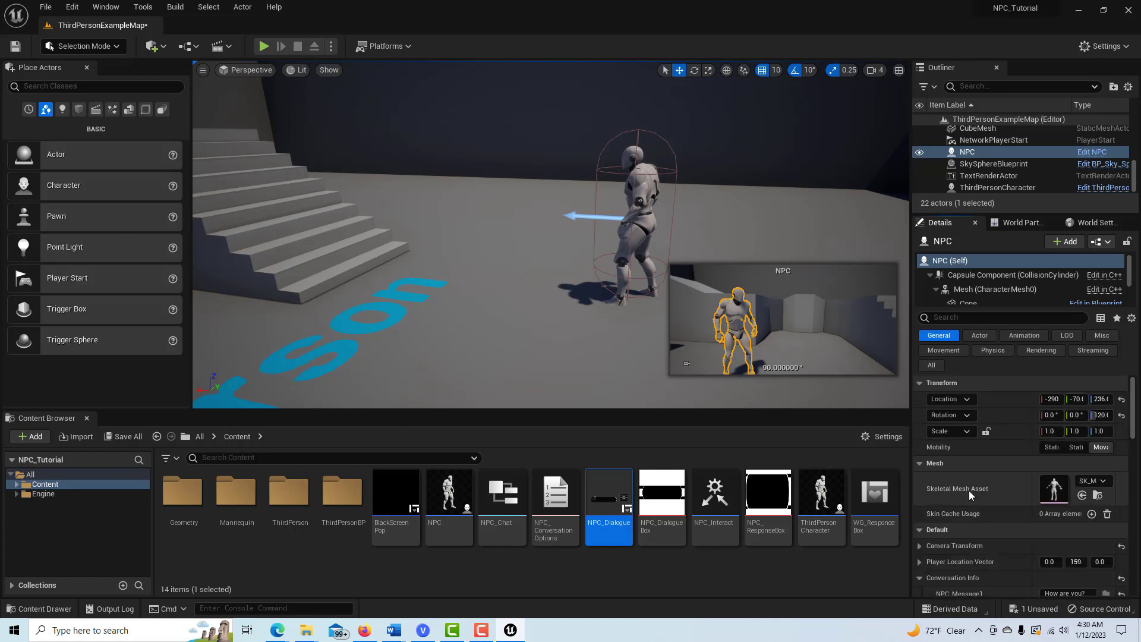
scroll(1134, 399, down, 5)
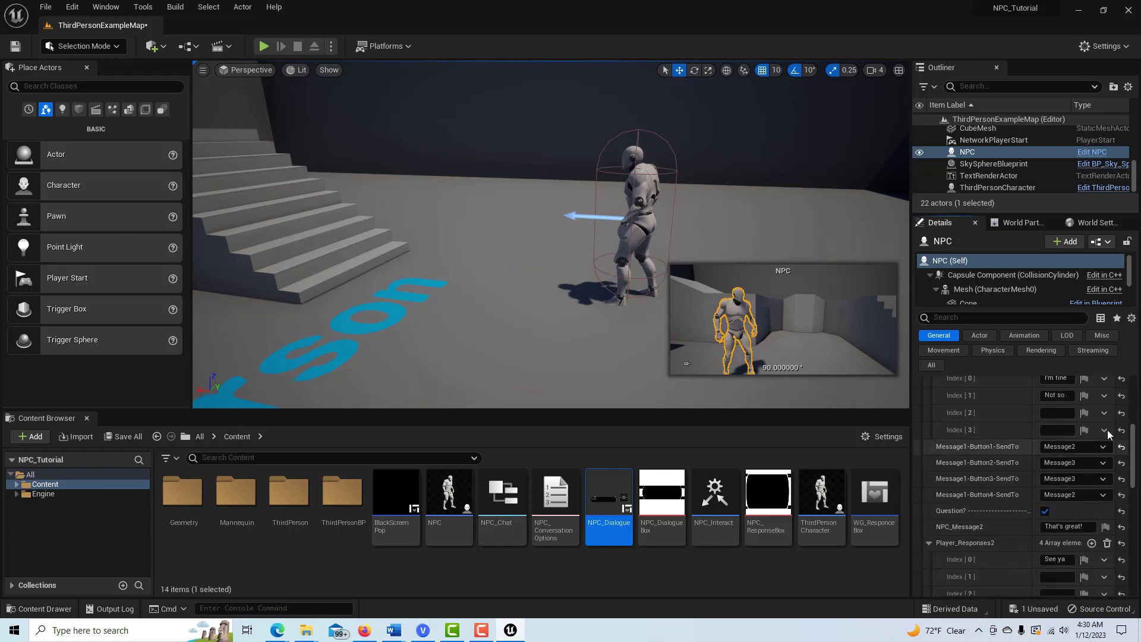
- Duplicate the NPC actor and move the copy across the floor to the area beyond the stairs
drag(540, 262, 241, 322)
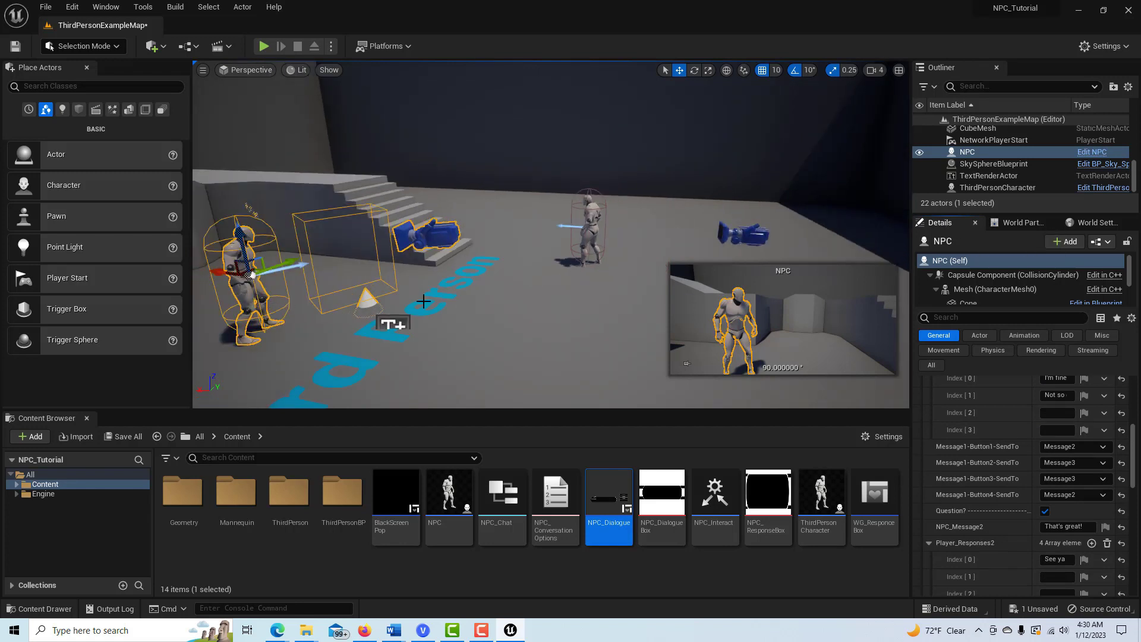
click(986, 154)
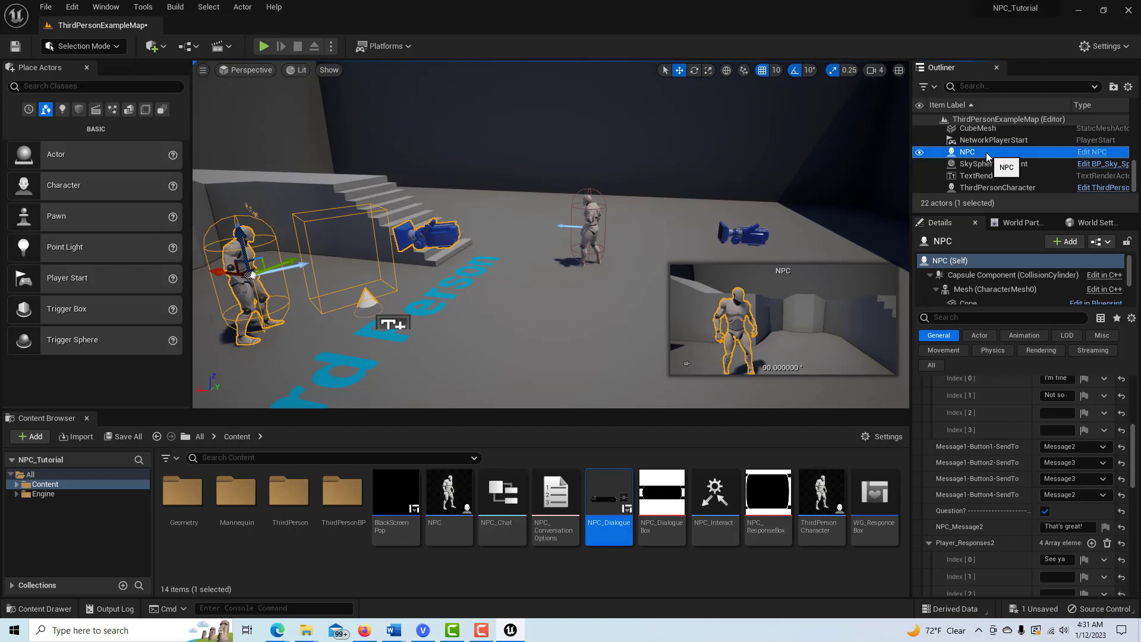
key(ctrl+d)
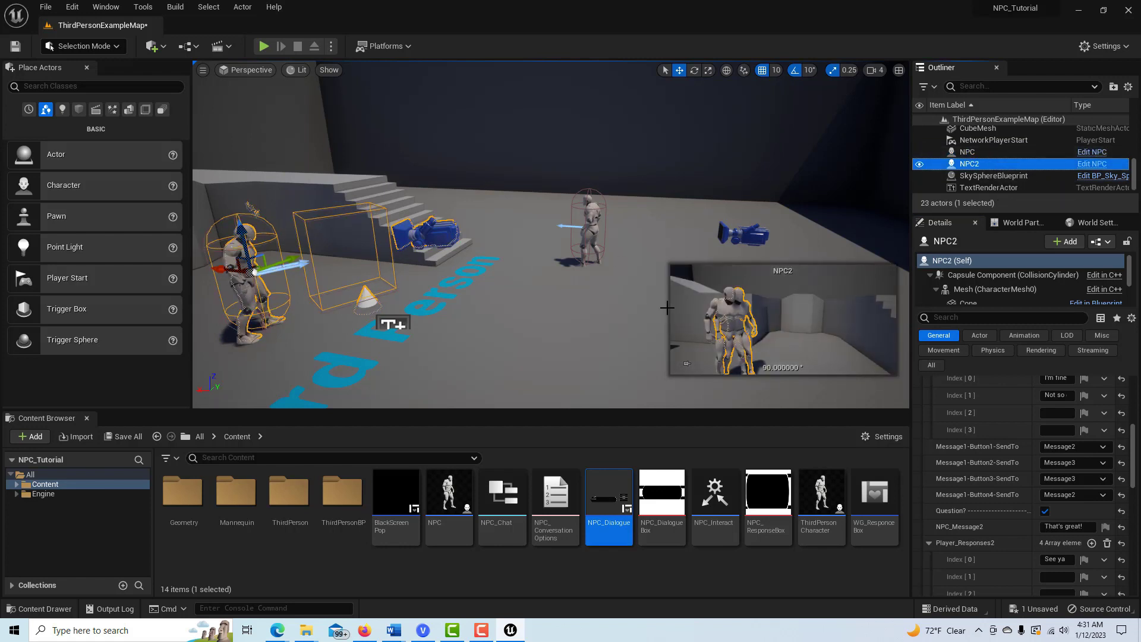
drag(302, 257, 496, 191)
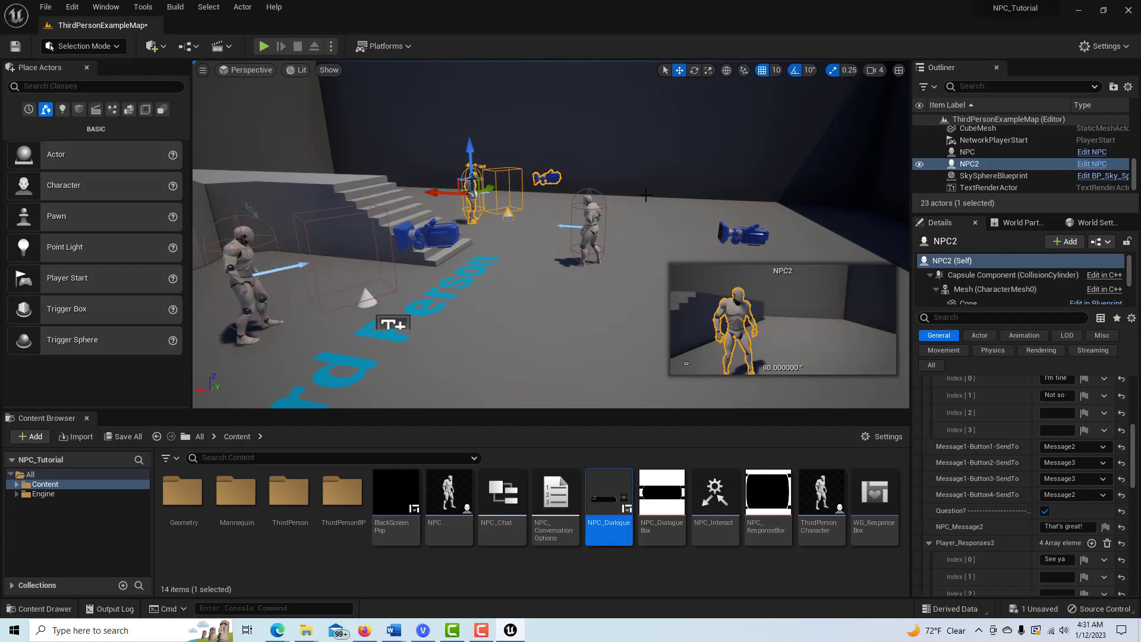
right_drag(610, 183, 608, 183)
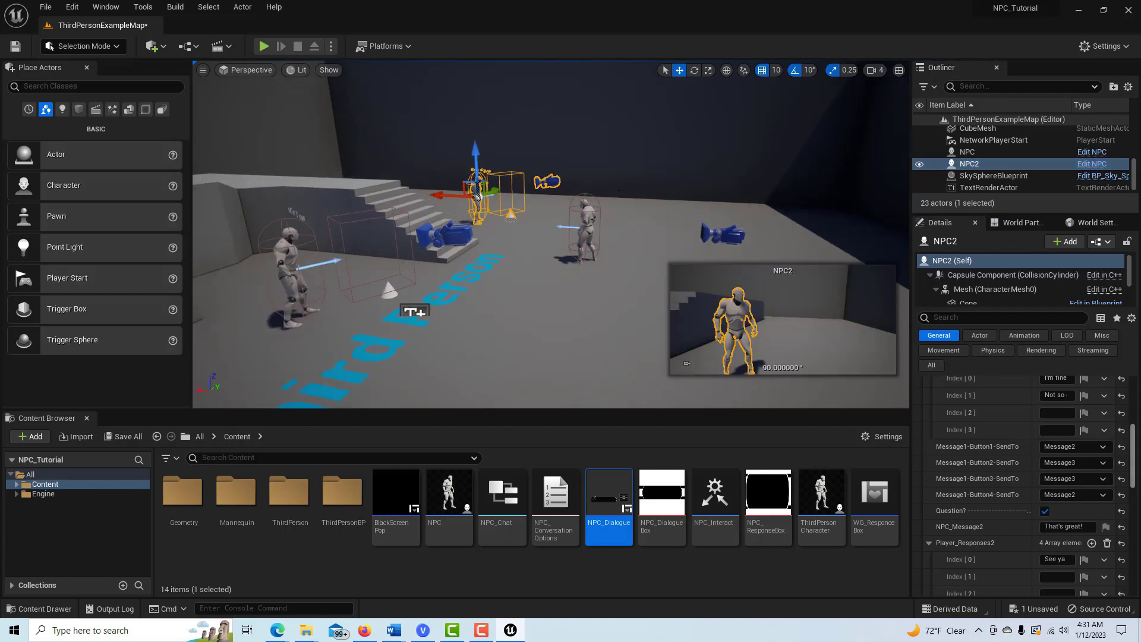
- In NPC2's Conversation Info, set NPC_Message1 to "Where ya going?"
drag(1132, 461, 1135, 392)
scroll(1084, 523, down, 10)
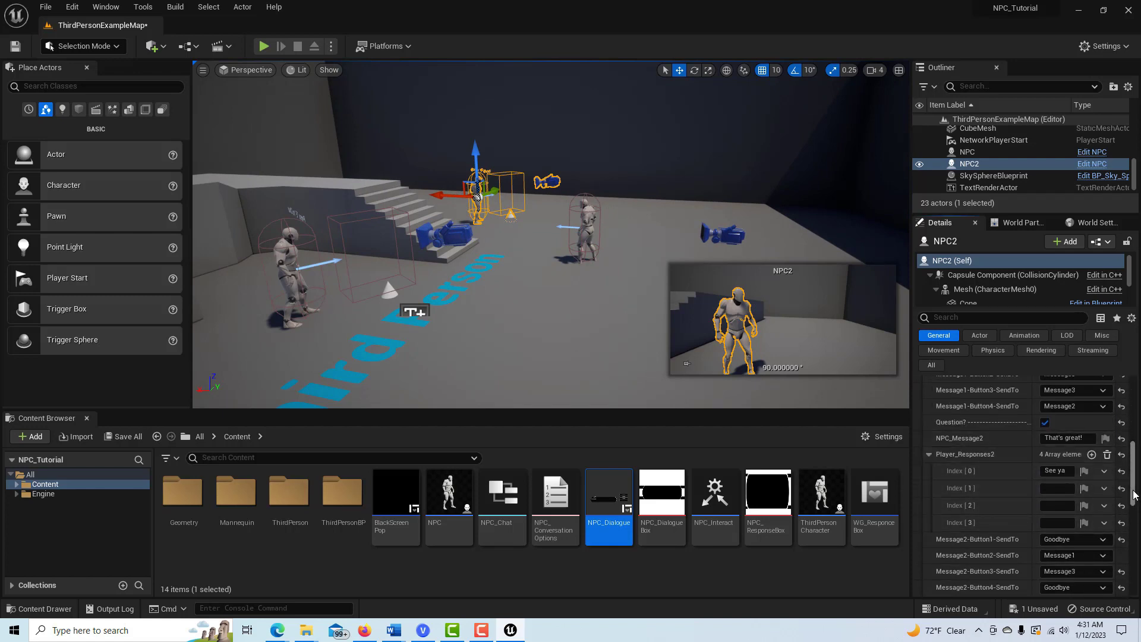
drag(1135, 493, 1138, 470)
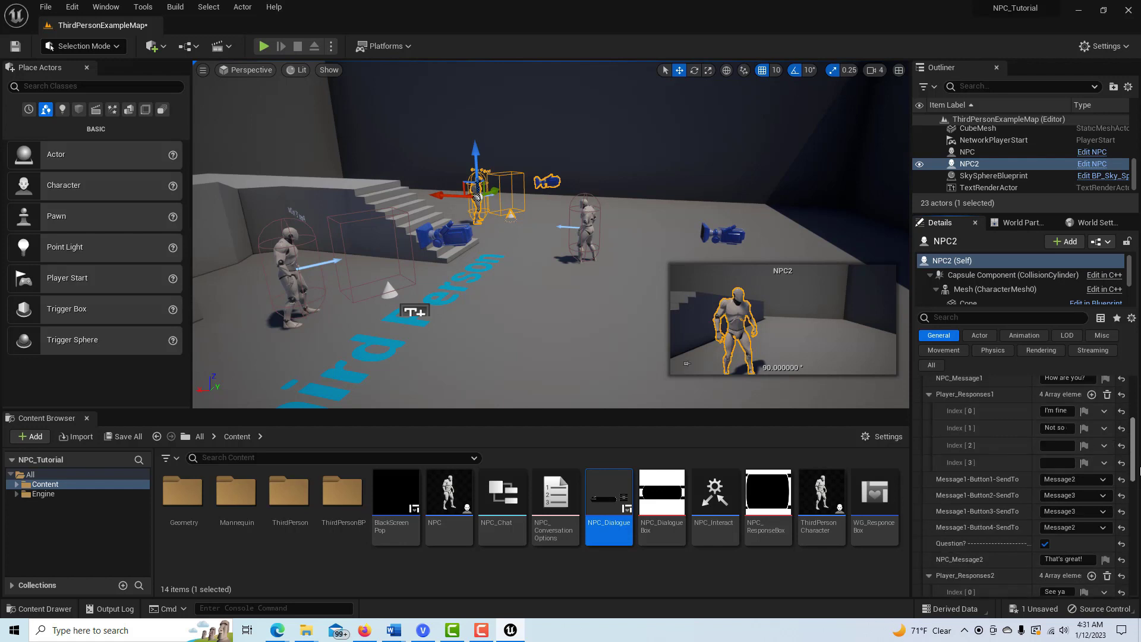
scroll(1094, 499, up, 3)
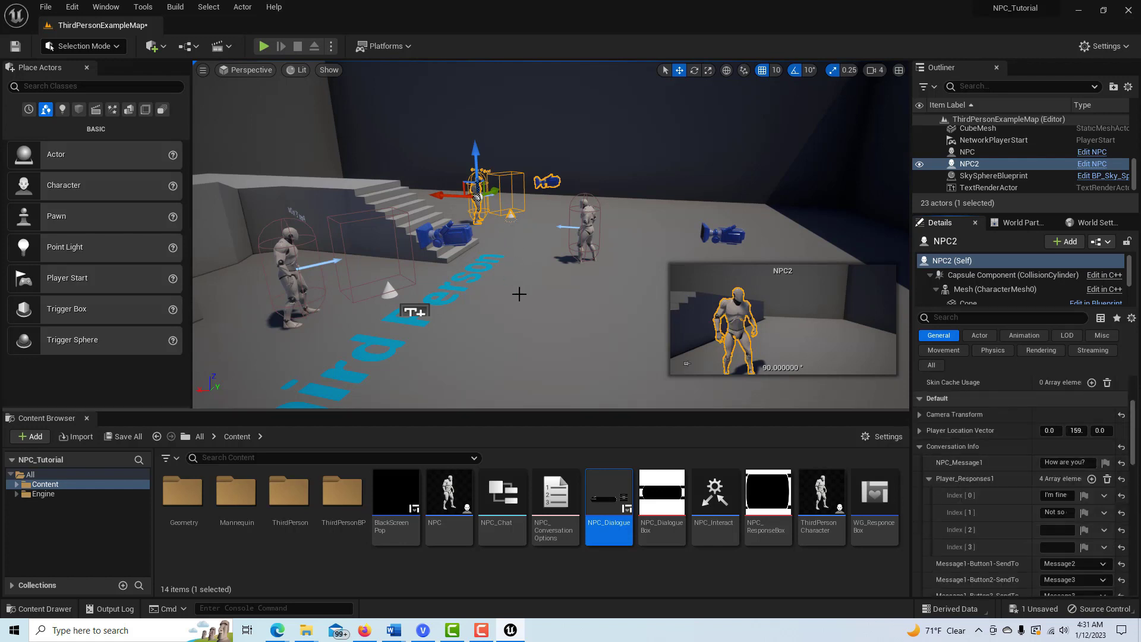
middle_drag(511, 277, 627, 279)
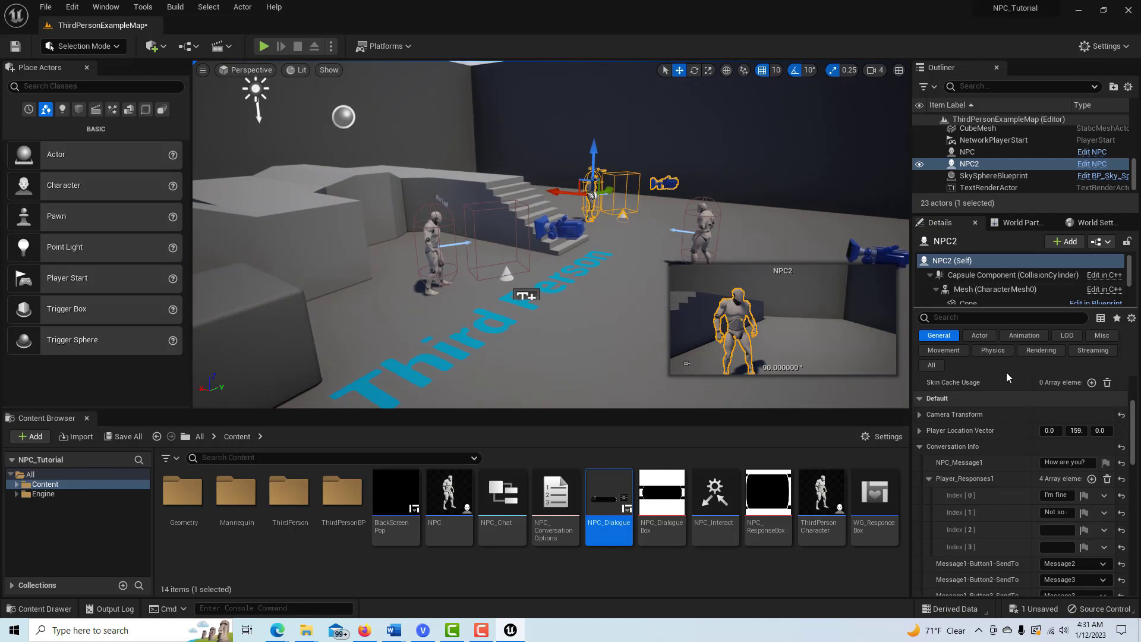
click(1088, 464)
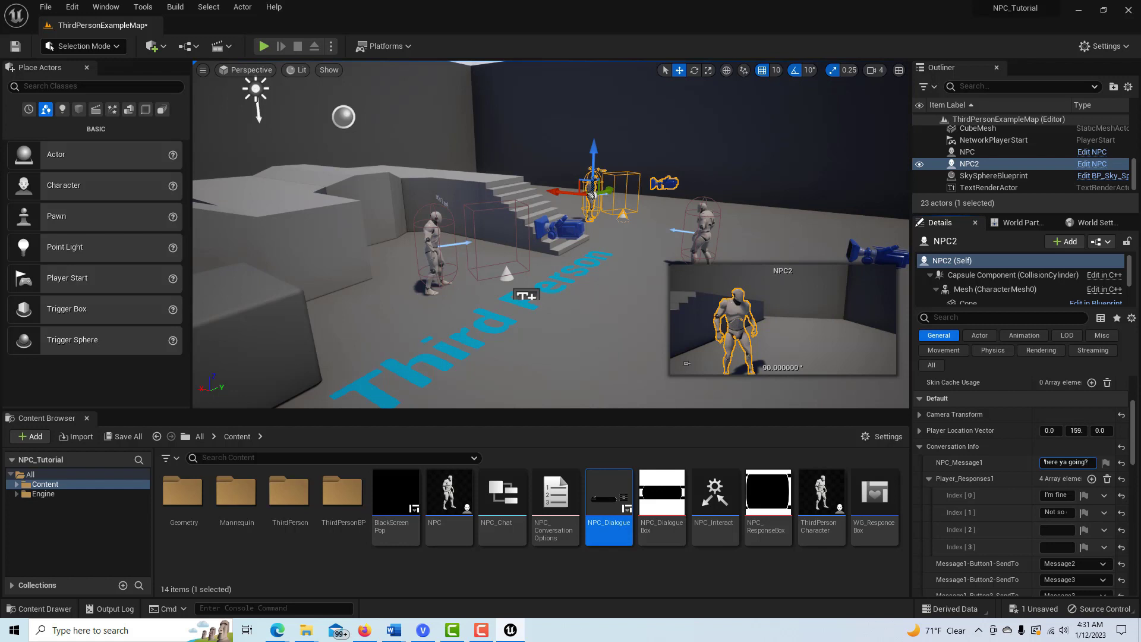
- Replace NPC2's first response in Player_Responses1 with "I don't know."
click(1064, 494)
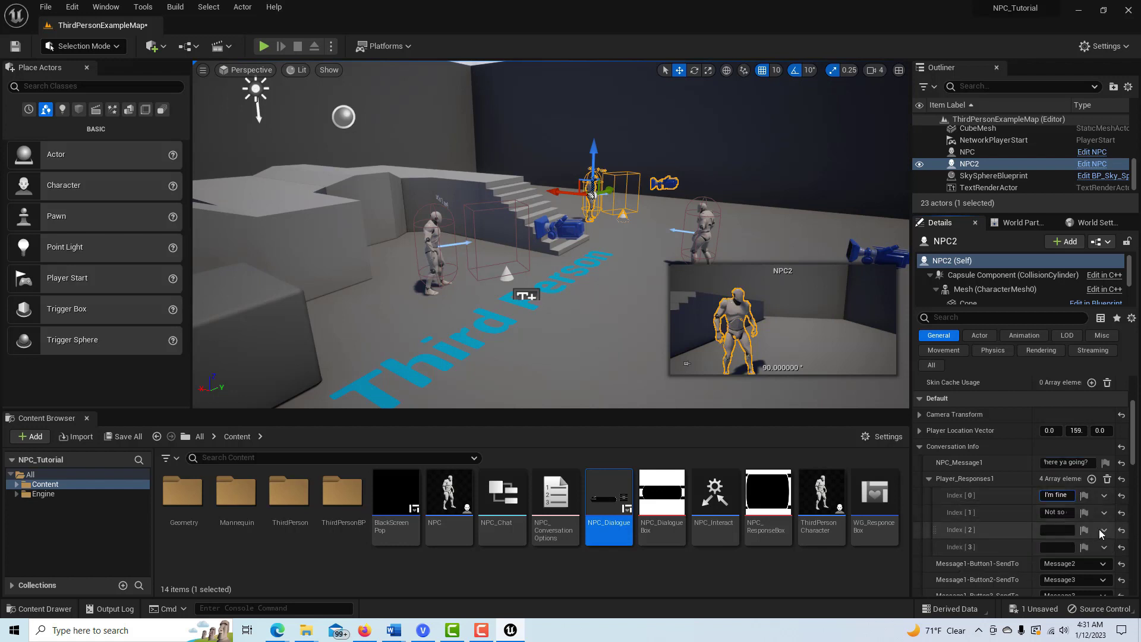
key(ctrl+a)
key(BackSpace)
text(I don't know.)
- Set NPC2's NPC_Message2 to "Good luck with that."
scroll(1130, 442, down, 5)
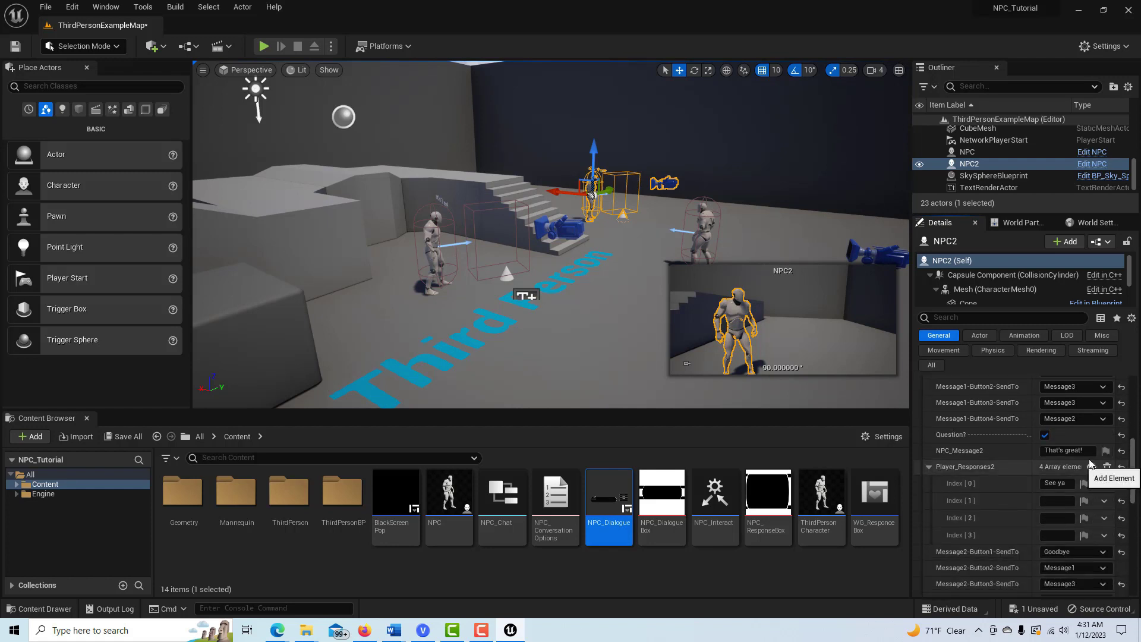
click(1066, 450)
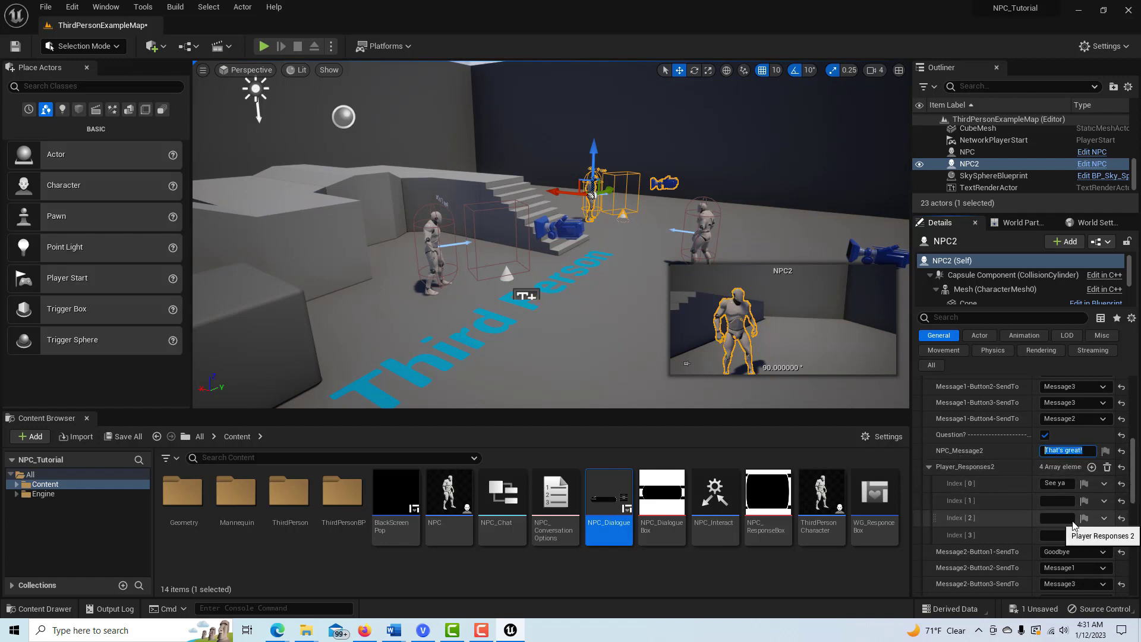
text(Go)
- Replace Index 1 of NPC2's Player_Responses1 with "Just looking for" followed by a person's first name
scroll(1132, 469, up, 4)
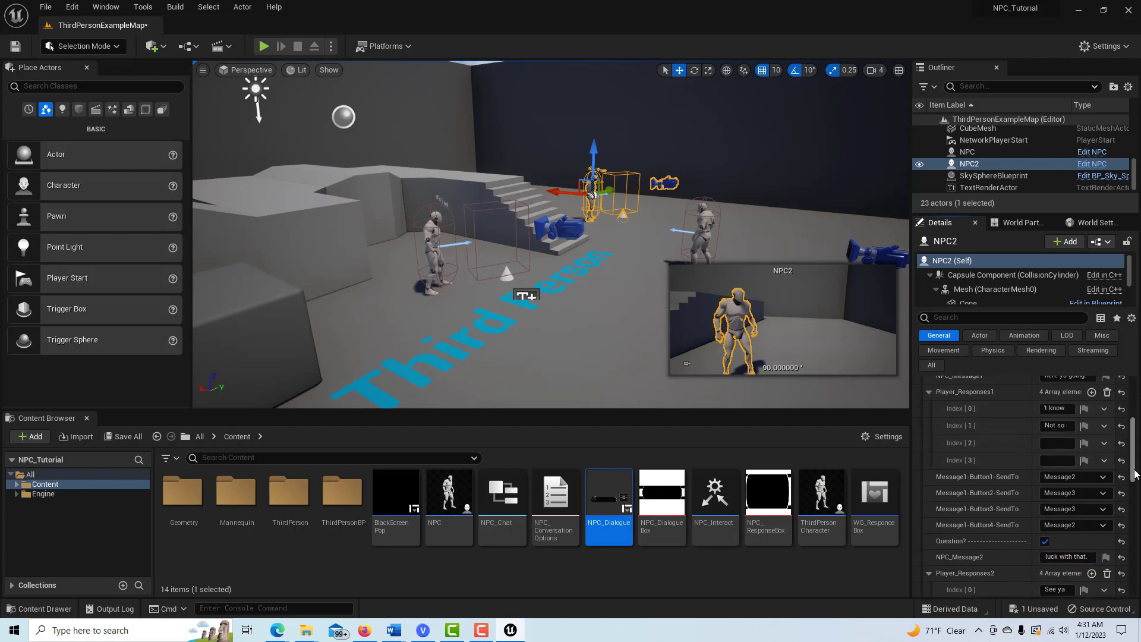
scroll(1132, 469, up, 1)
click(1056, 472)
key(BackSpace)
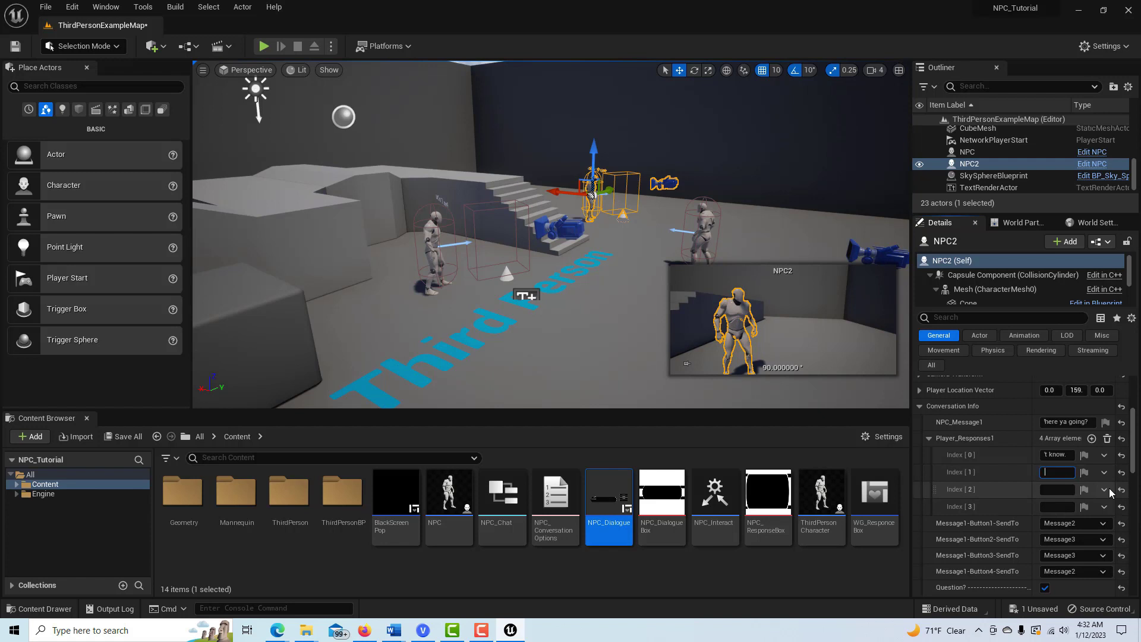
text(Just looking for Tom.)
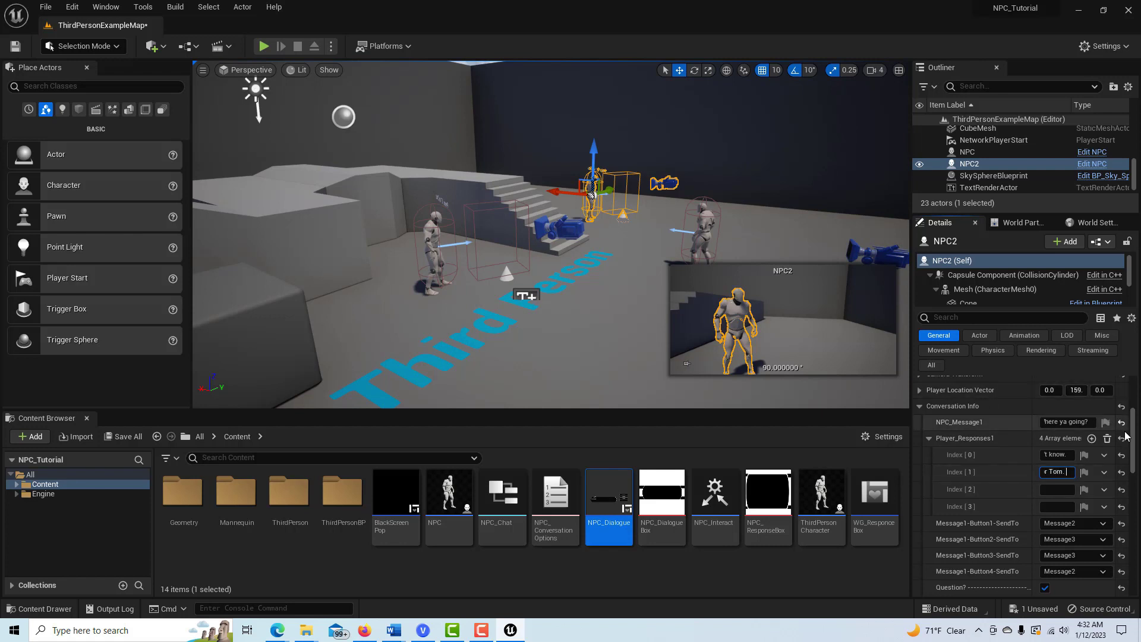
- Replace NPC2's NPC_Message3 with a text ending in "head due north."
scroll(1136, 442, up, 1)
scroll(1136, 442, down, 5)
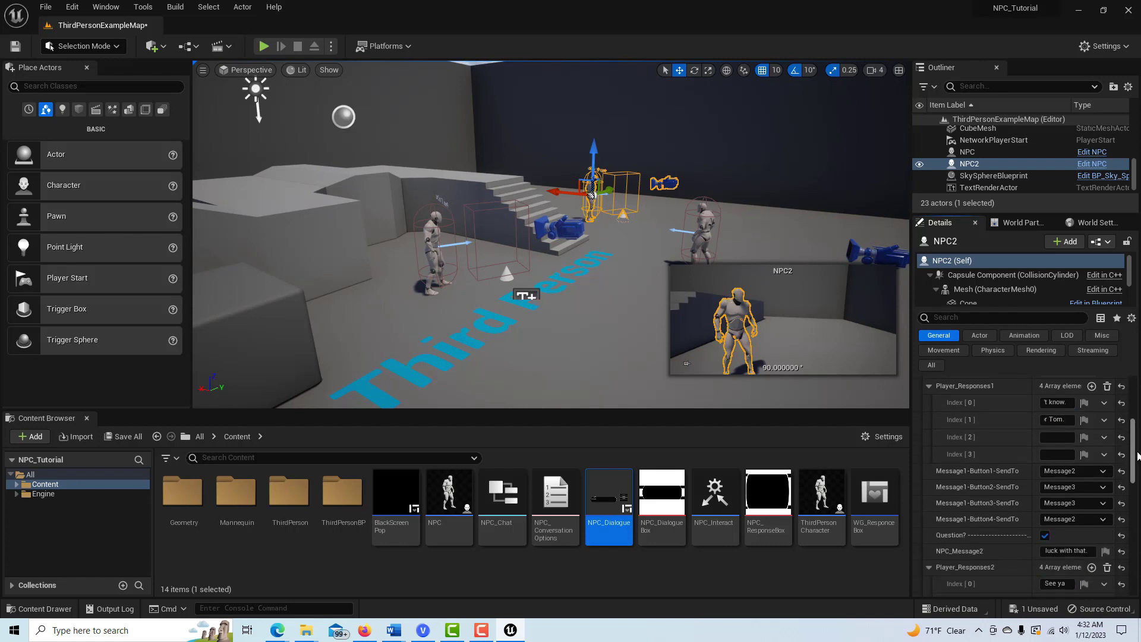
drag(1133, 448, 1134, 509)
click(1068, 426)
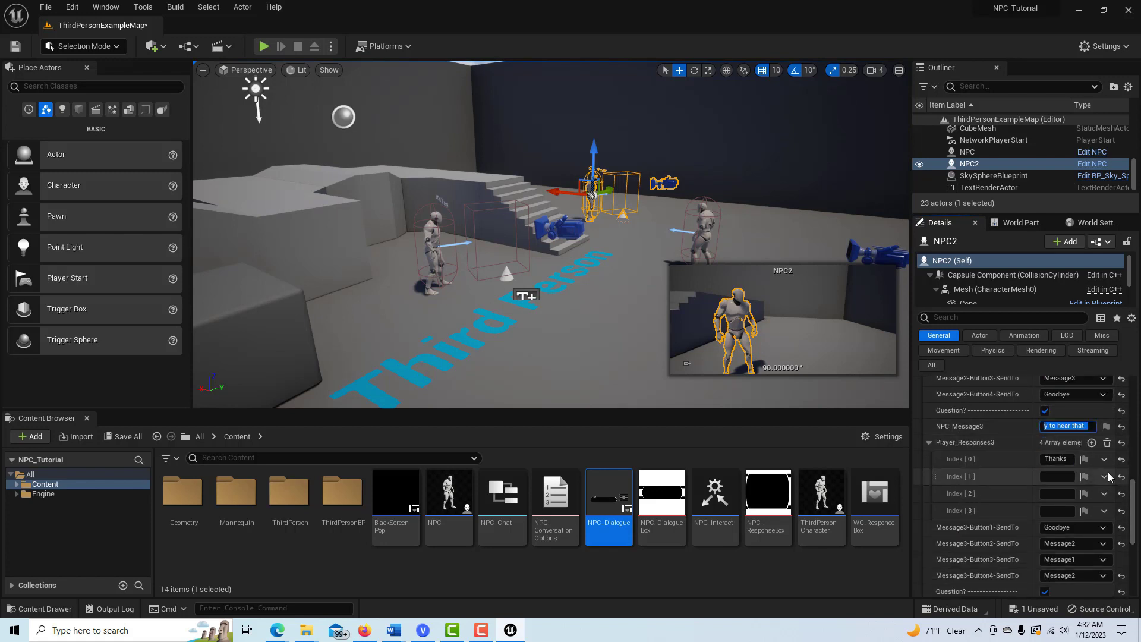
key(BackSpace)
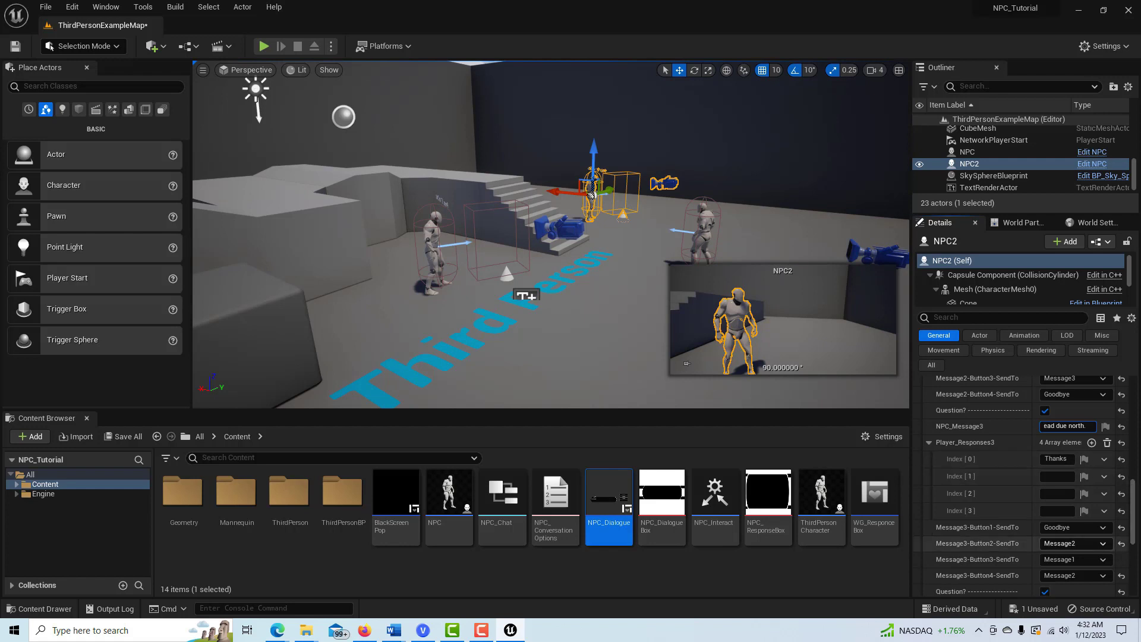
- Play the level, start a conversation with the original NPC, choose the second response and end the chat with "Thanks, bye!"
drag(1133, 509, 1134, 554)
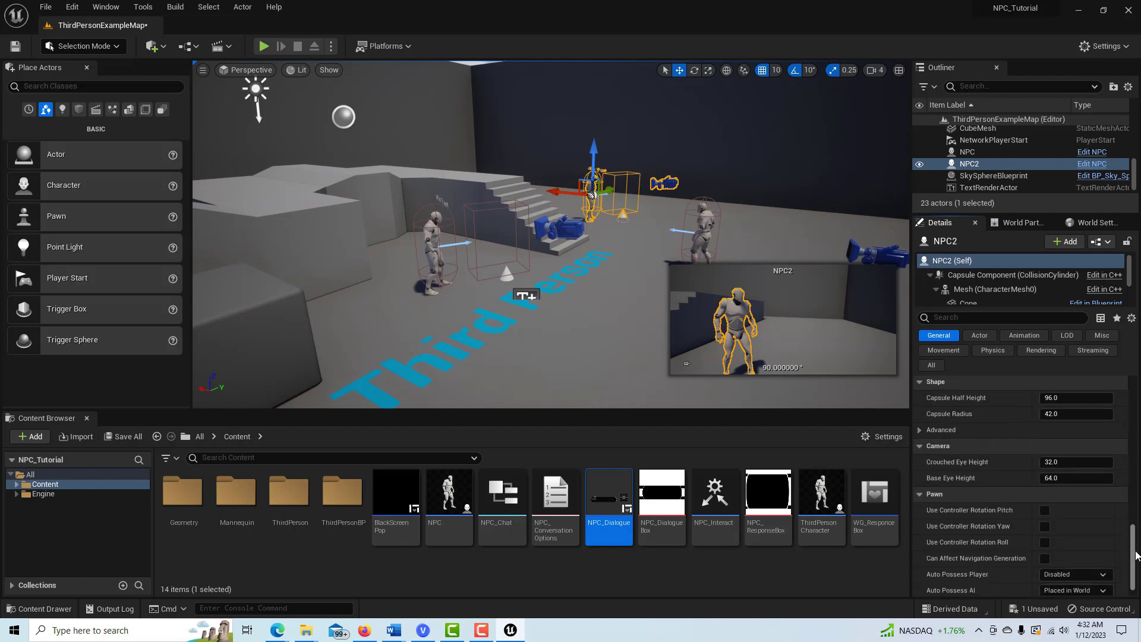
click(264, 47)
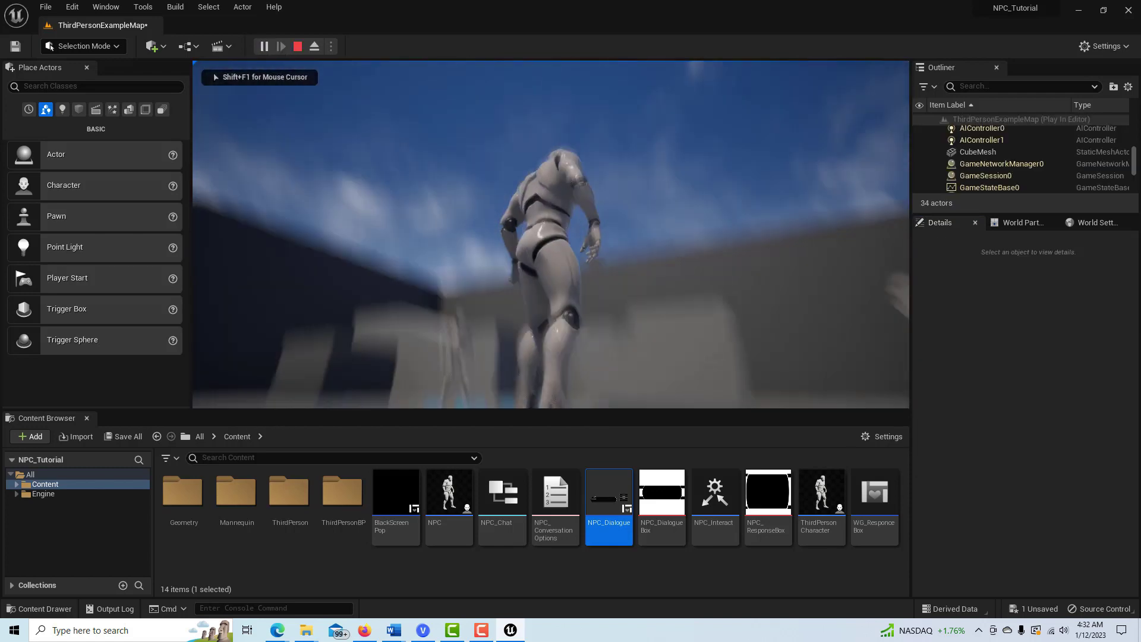
key(w)
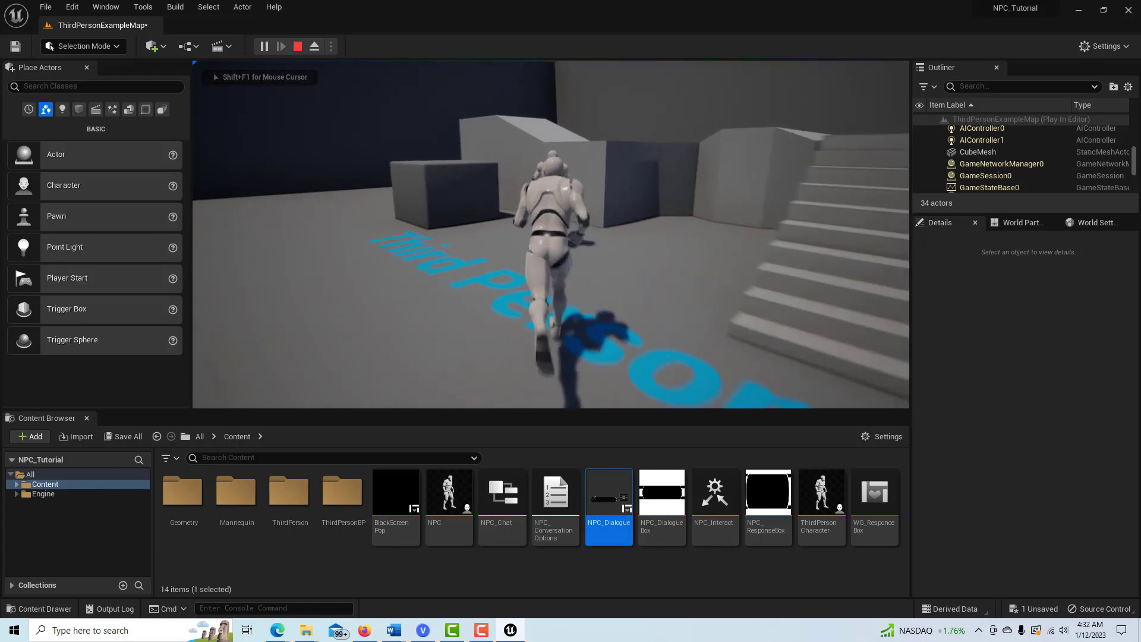
key(e)
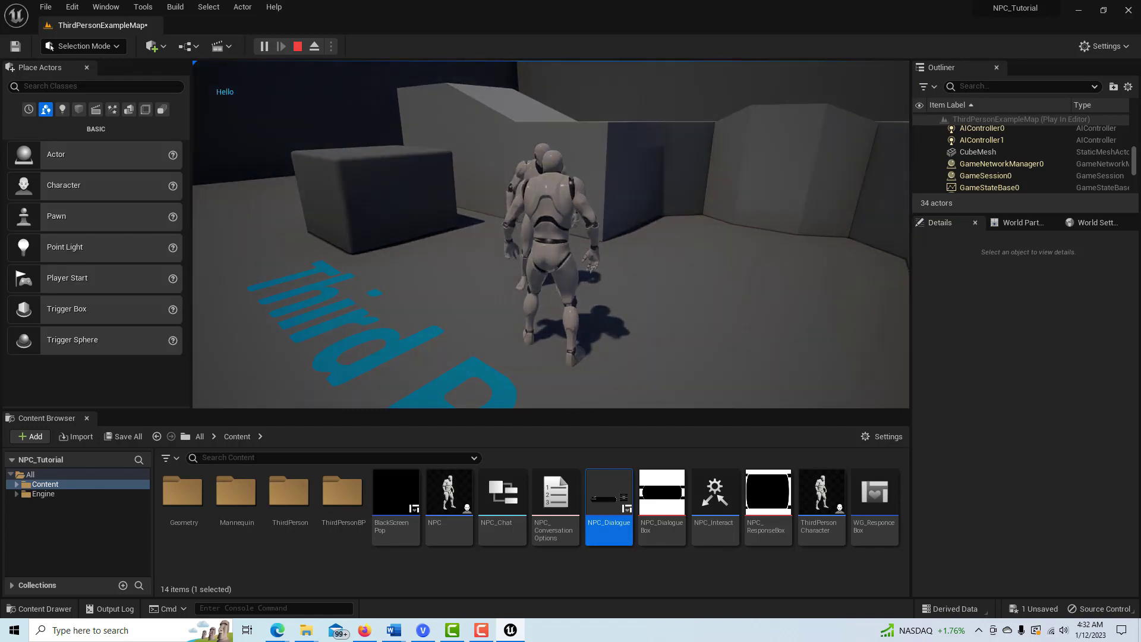
click(772, 294)
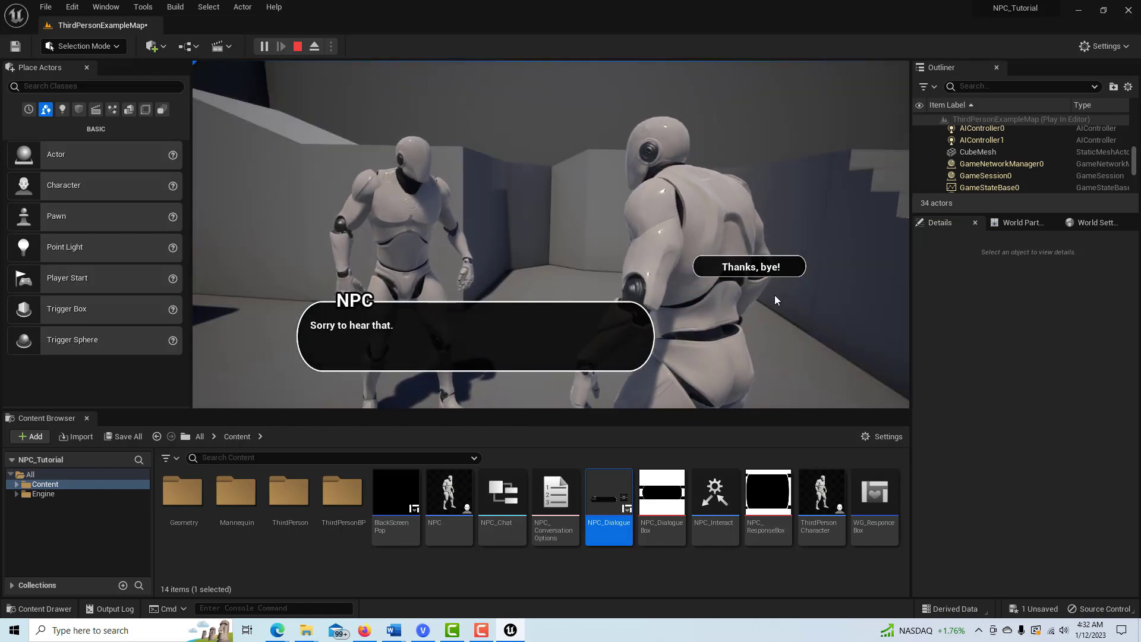
click(754, 270)
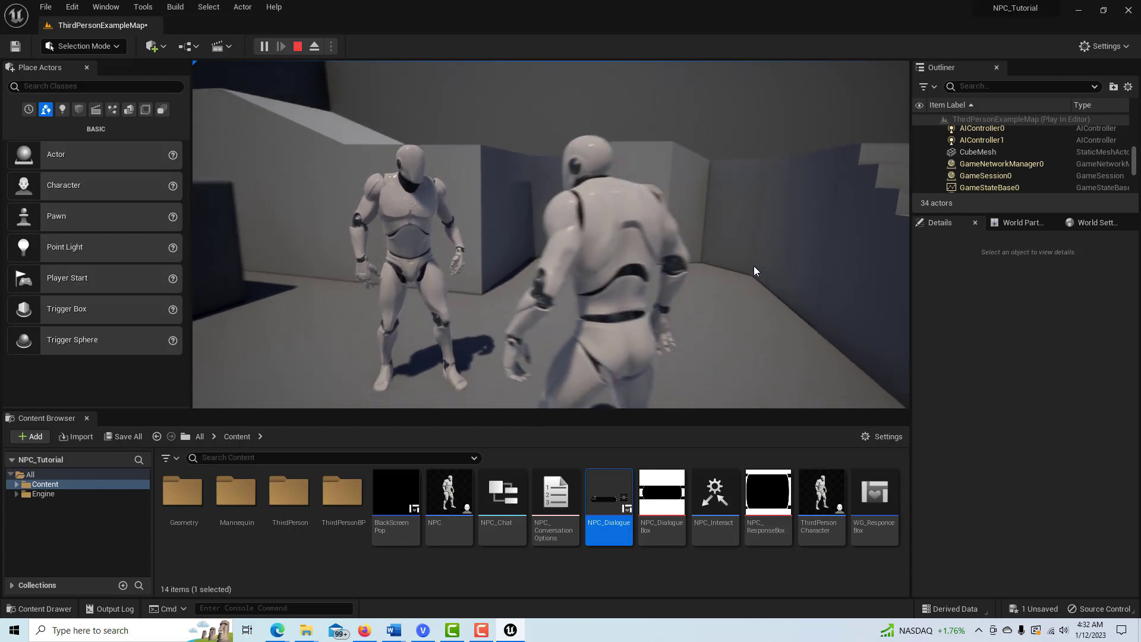
- Walk to the second NPC, start a chat, answer "I don't know." and close the conversation with "See ya later."
click(758, 279)
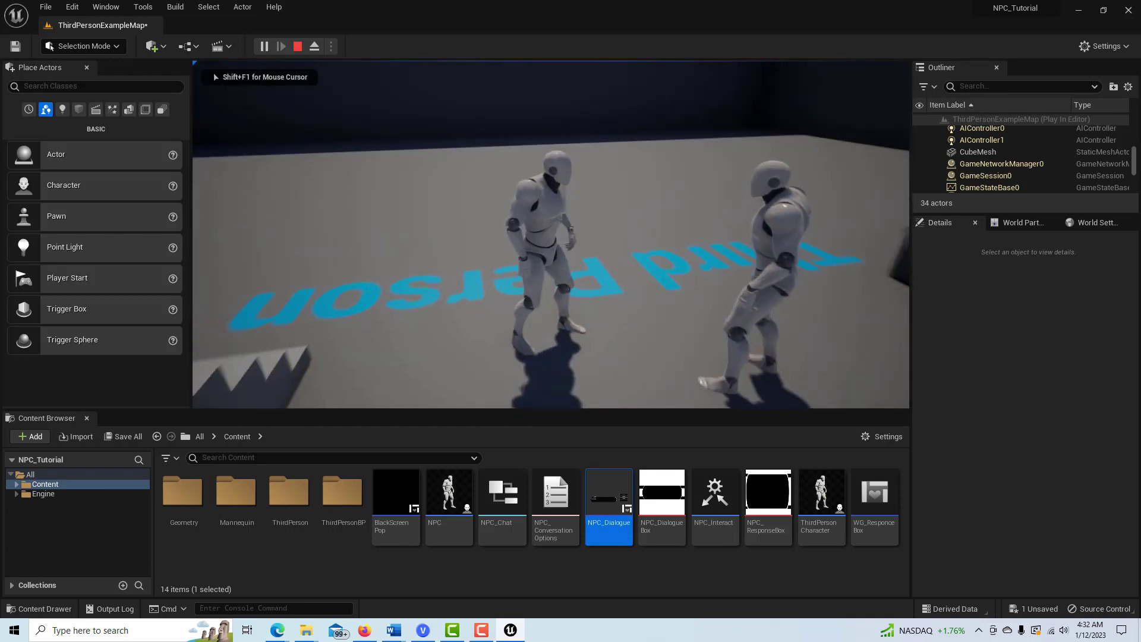
key(w)
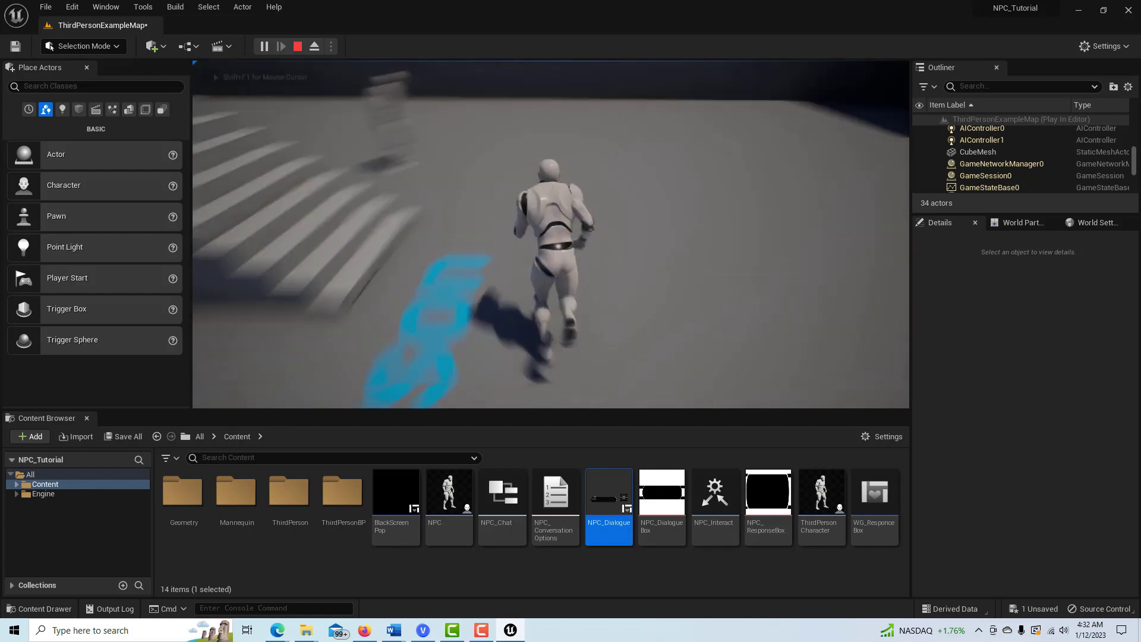
key(w)
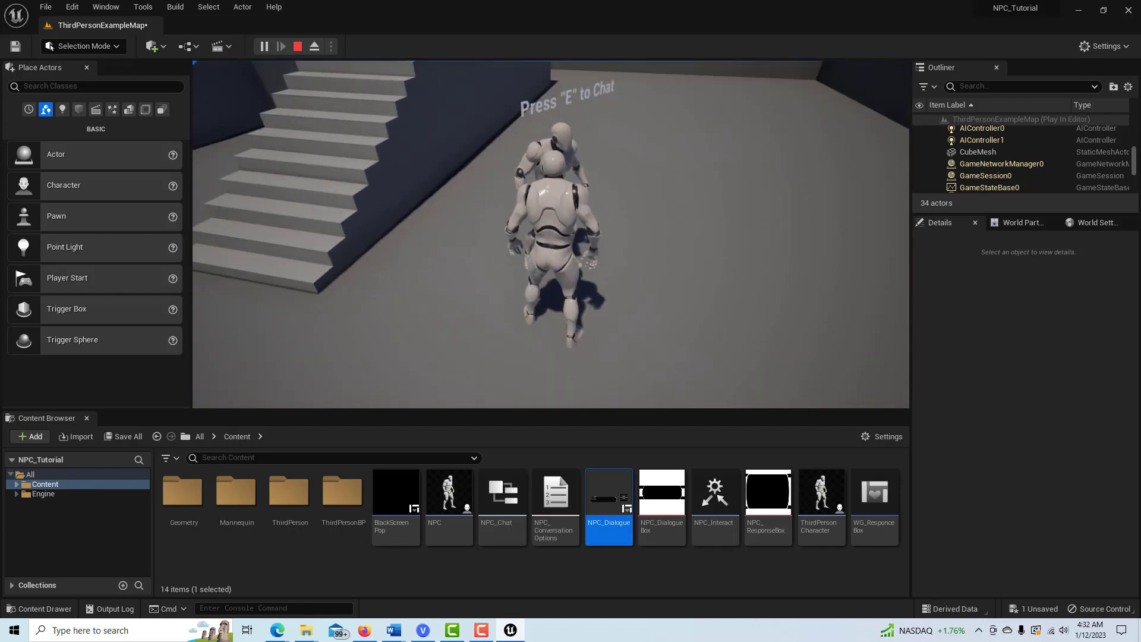
key(e)
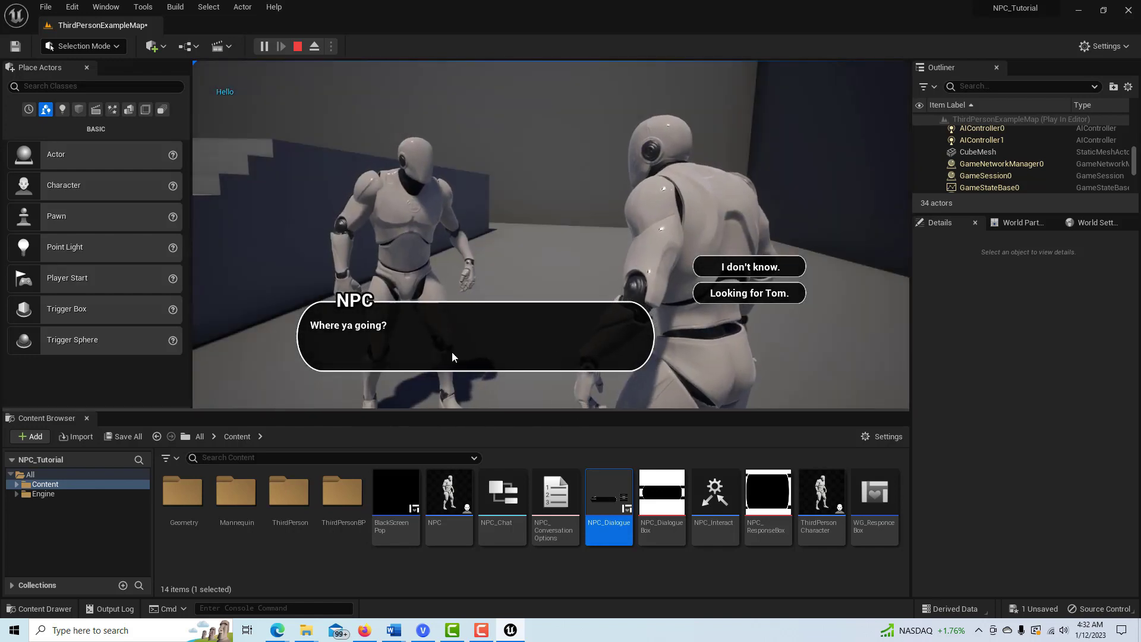
click(773, 268)
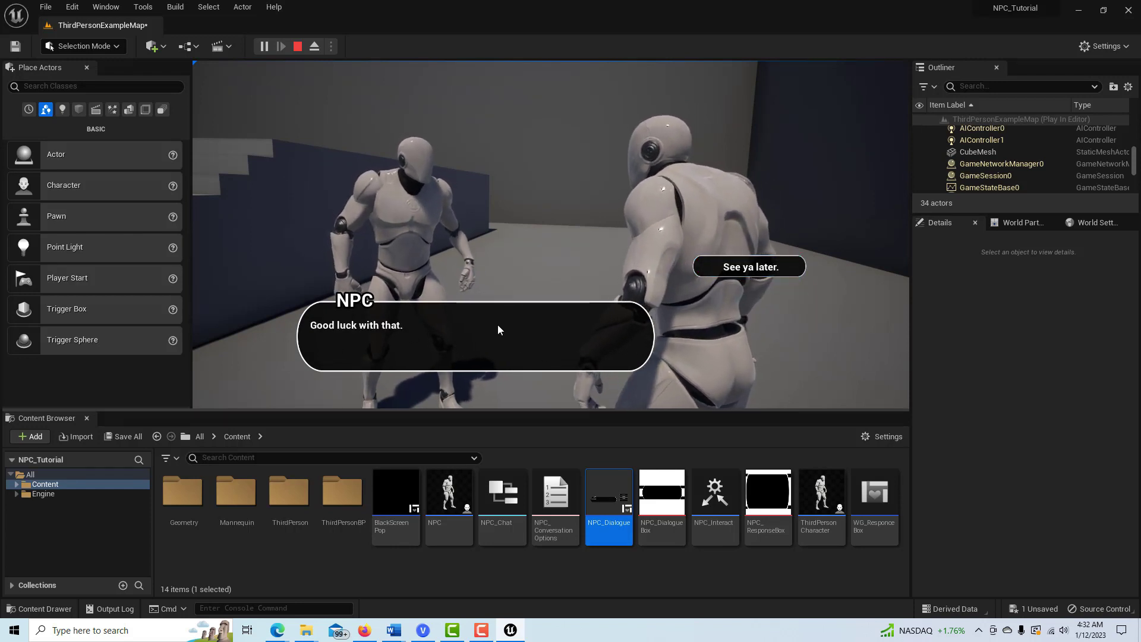
click(767, 272)
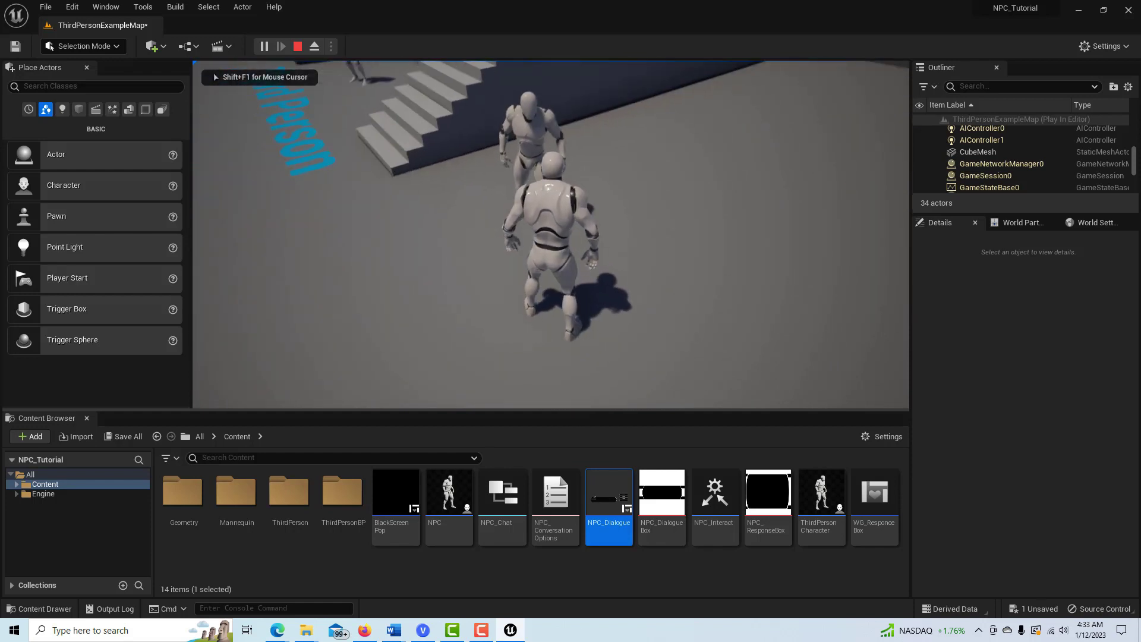
- Chat with the second NPC again, choose the "Looking for" response, finish with "Thanks, bye!" and walk away
key(e)
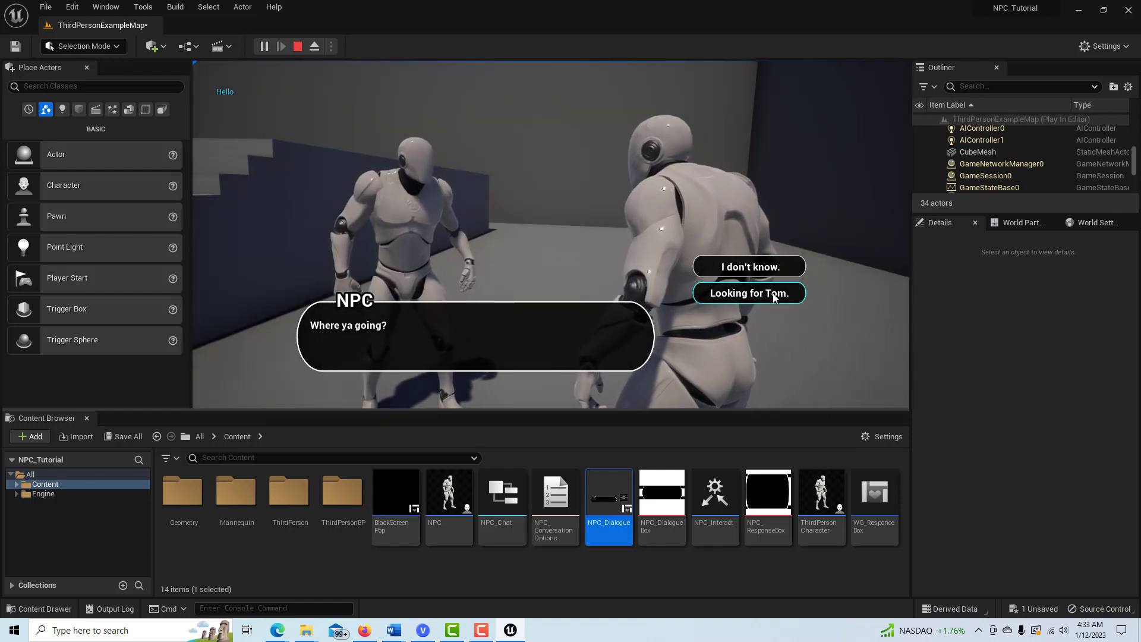
click(773, 295)
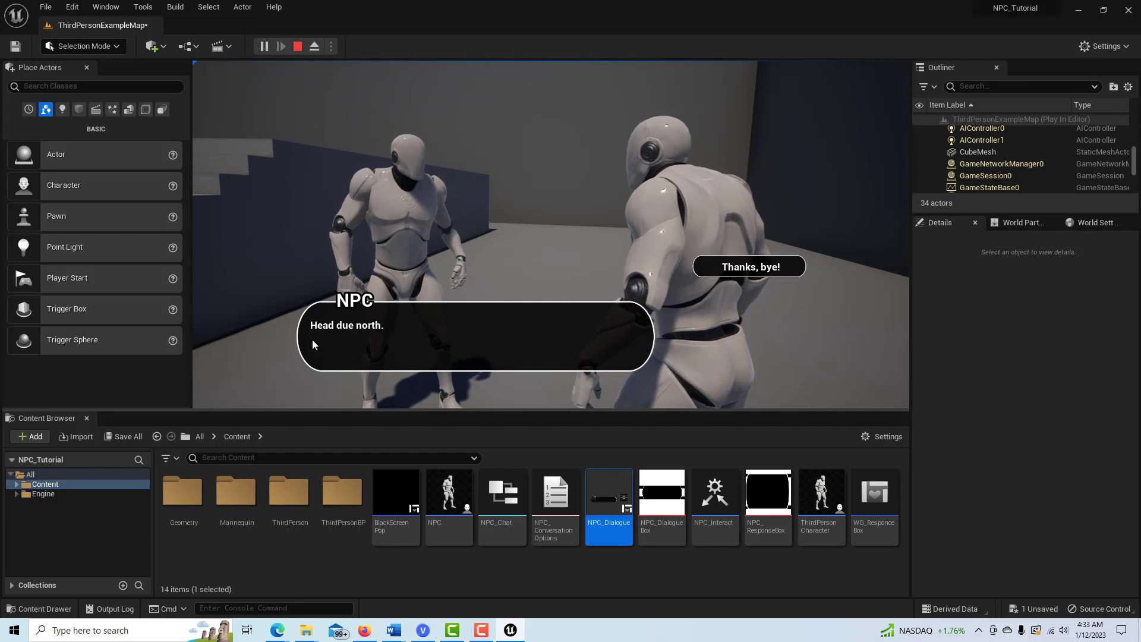
click(772, 269)
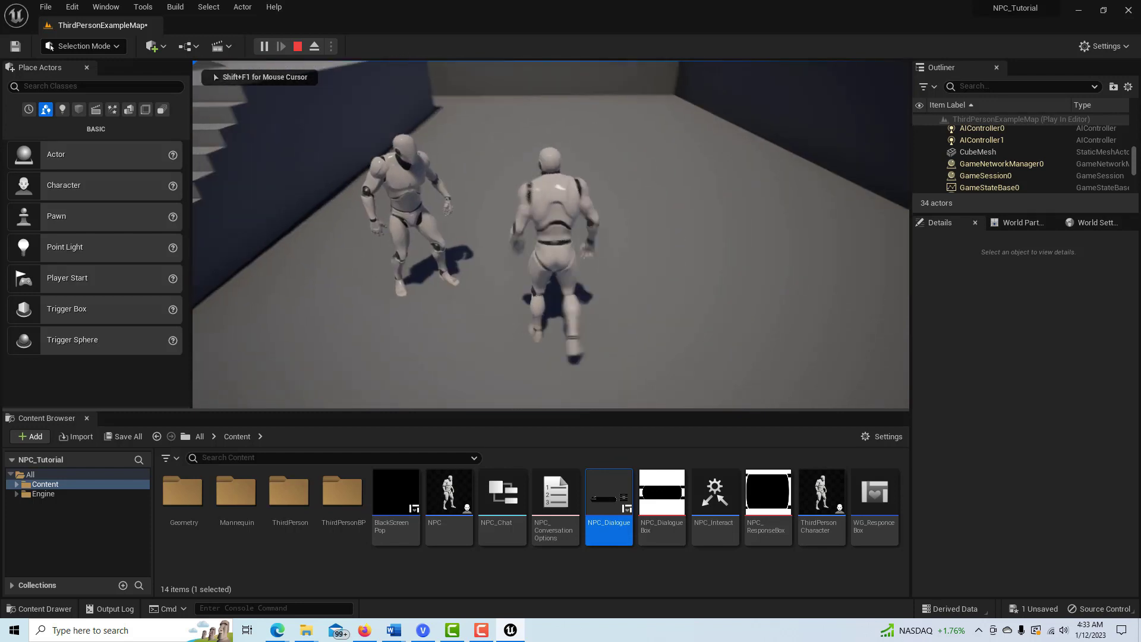
key(w)
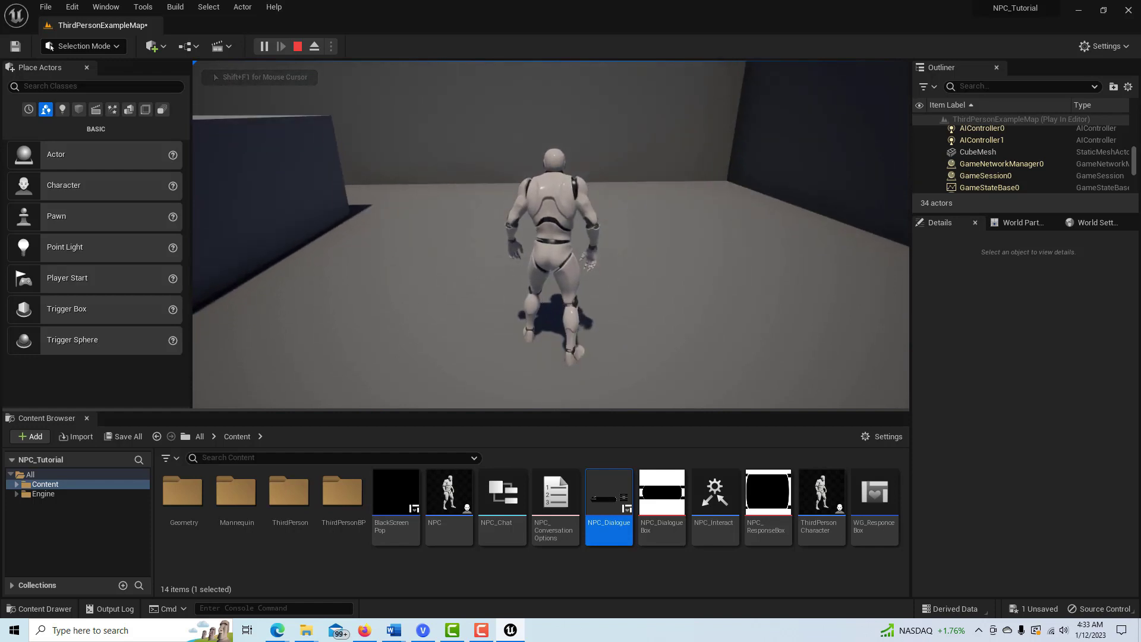